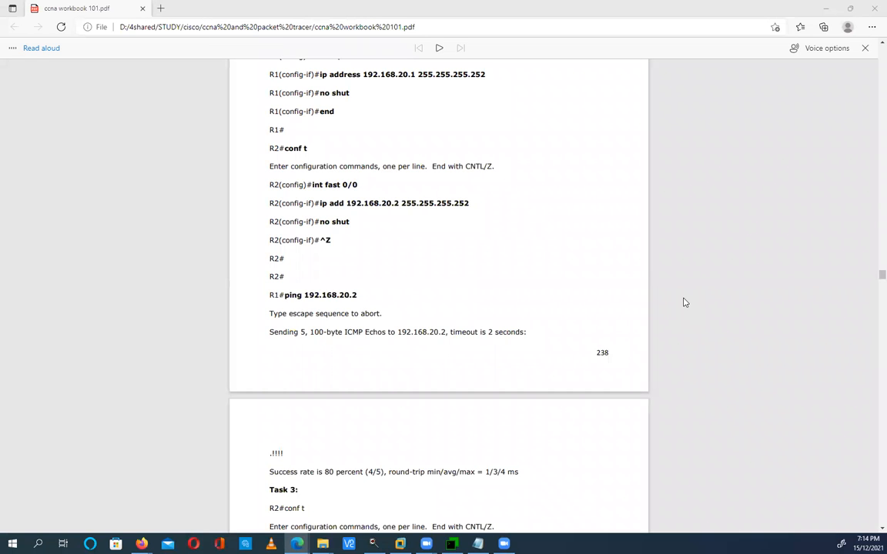
# - Look back through the workbook from the Lab 49 solution to the Lab 48 task list on point-to-point OSPF
pyautogui.scroll(8, 684, 303)
pyautogui.scroll(-5, 685, 303)
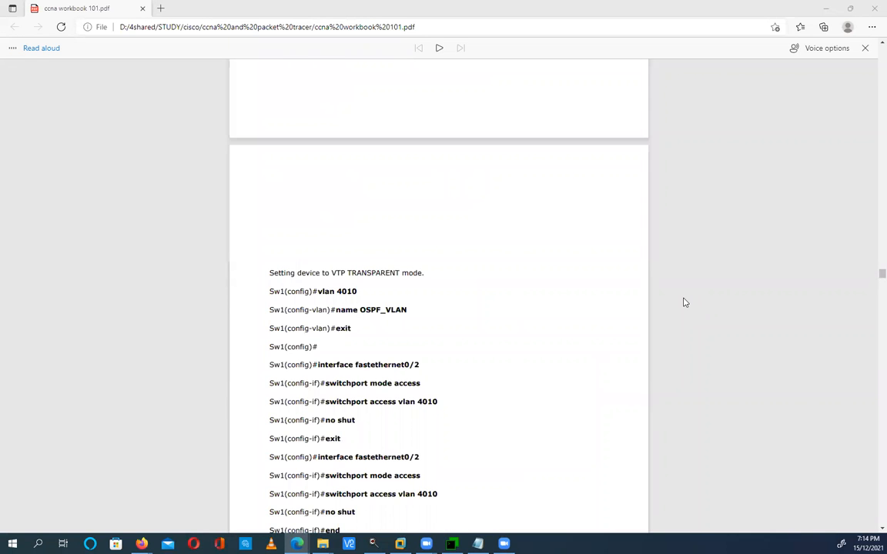
pyautogui.scroll(10, 684, 302)
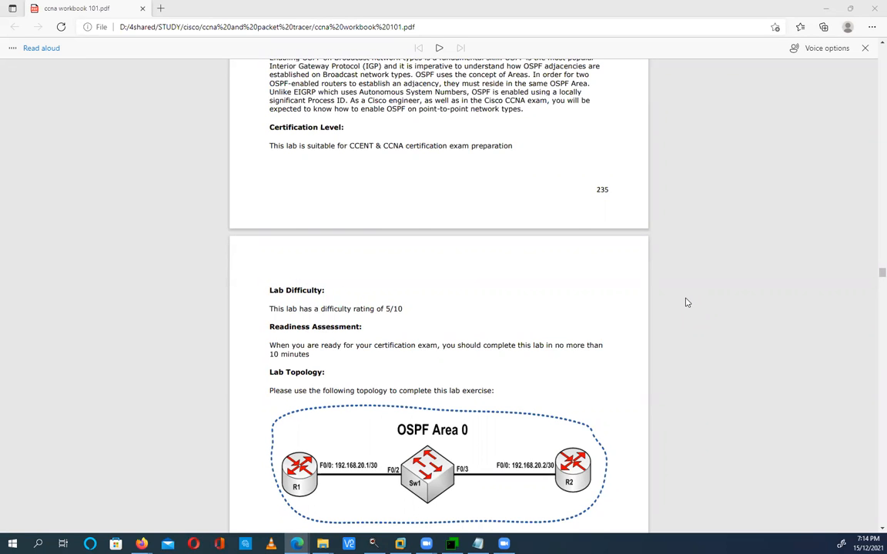
pyautogui.scroll(5, 687, 303)
pyautogui.scroll(4, 688, 303)
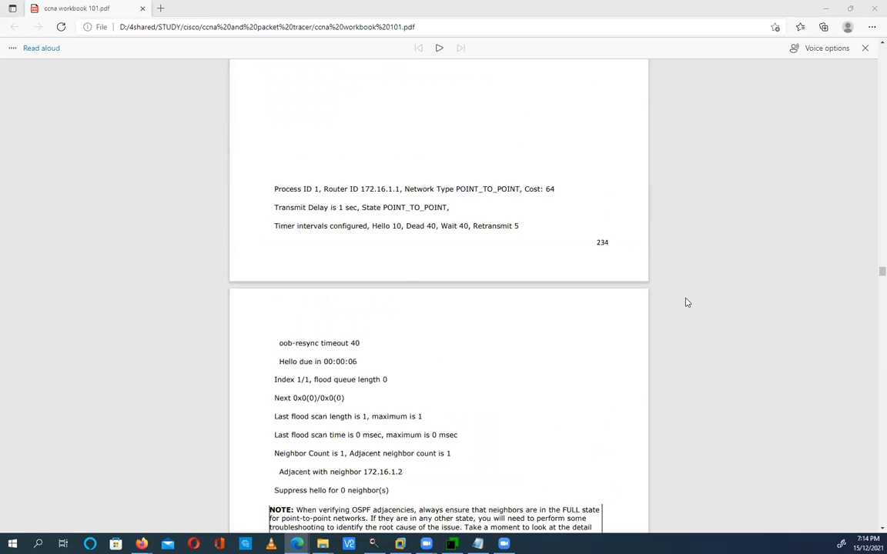
pyautogui.scroll(3, 688, 303)
pyautogui.scroll(3, 688, 302)
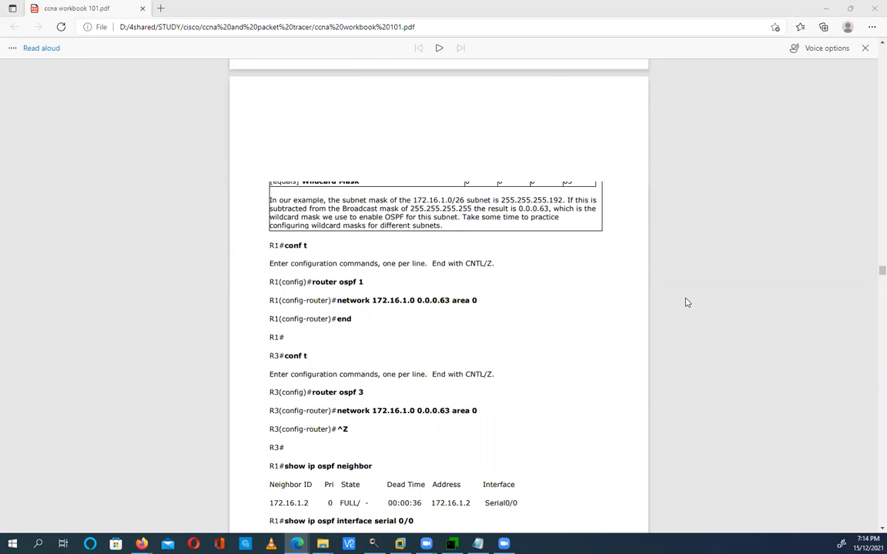
pyautogui.scroll(2, 687, 302)
pyautogui.scroll(2, 688, 302)
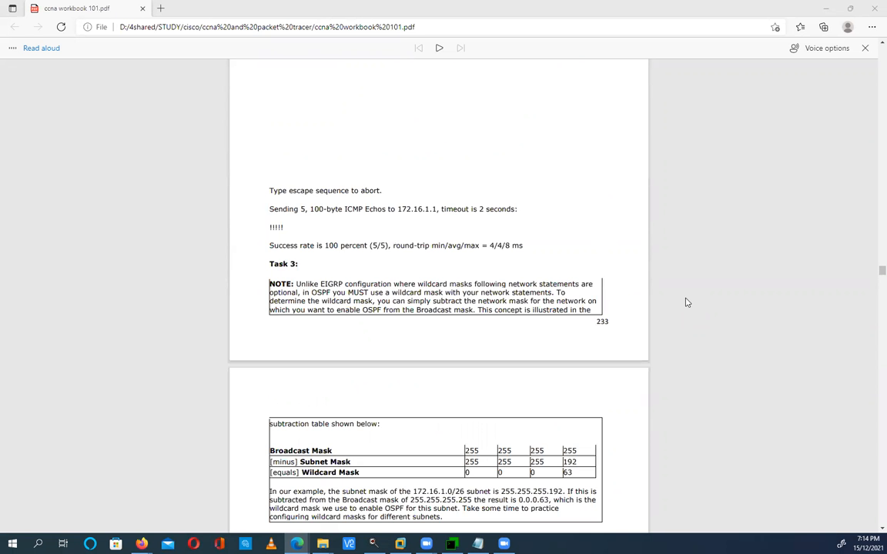
pyautogui.scroll(6, 688, 302)
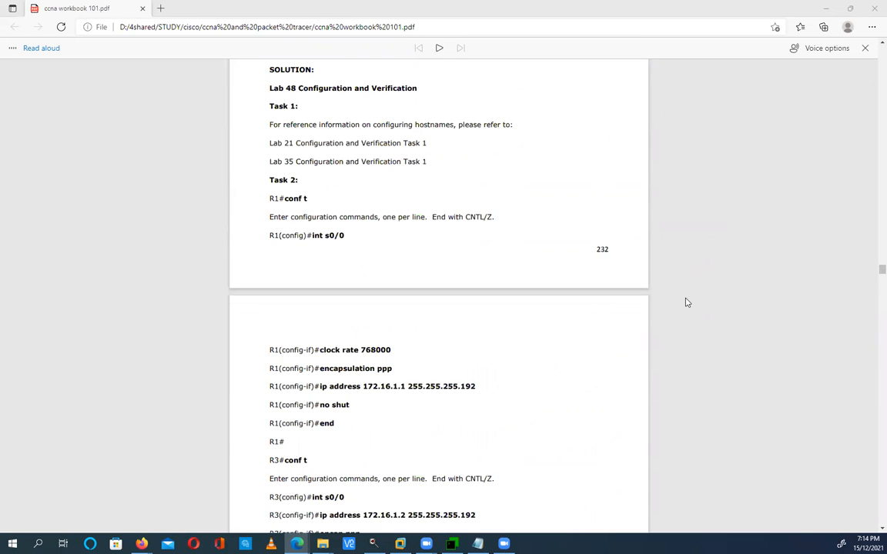
pyautogui.scroll(2, 687, 303)
pyautogui.scroll(2, 688, 303)
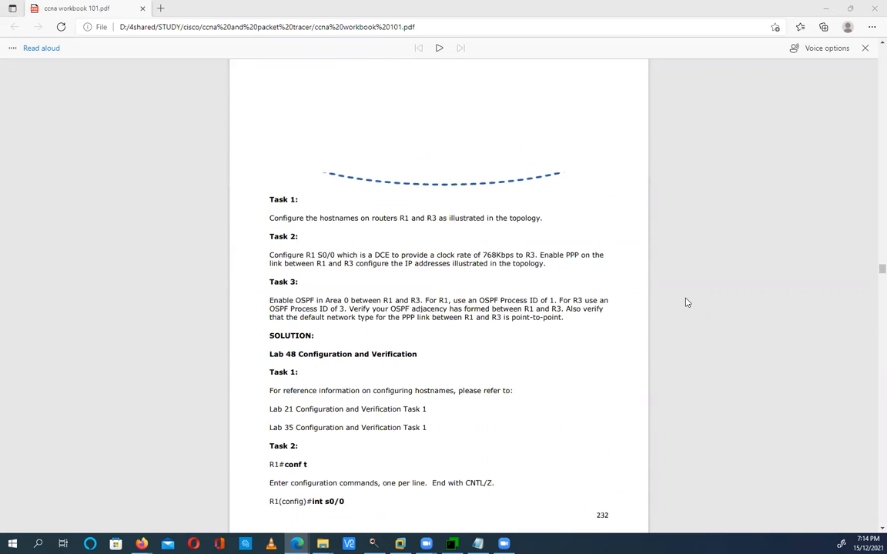
# - Review the Lab 48 wildcard mask table and OSPF commands, and read Lab 49's objective, purpose and topology diagram
pyautogui.scroll(-9, 688, 302)
pyautogui.scroll(-2, 688, 302)
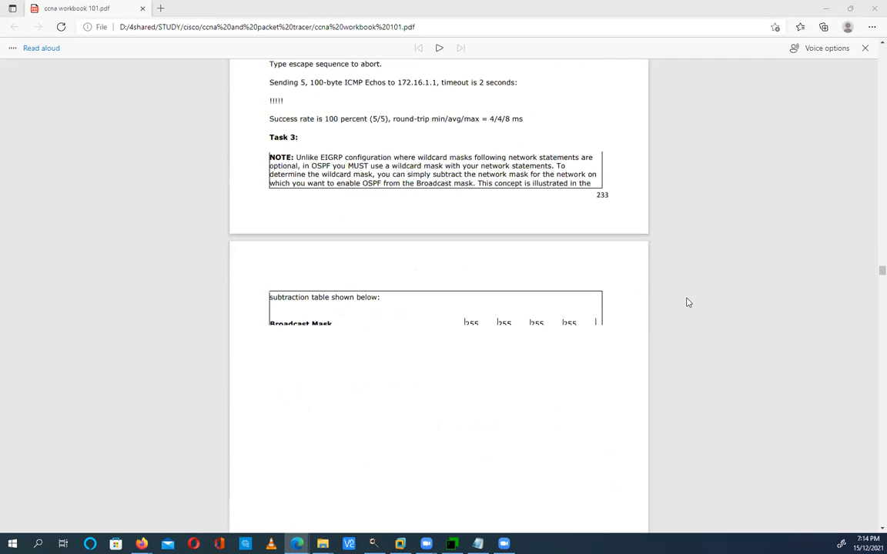
pyautogui.scroll(-1, 688, 303)
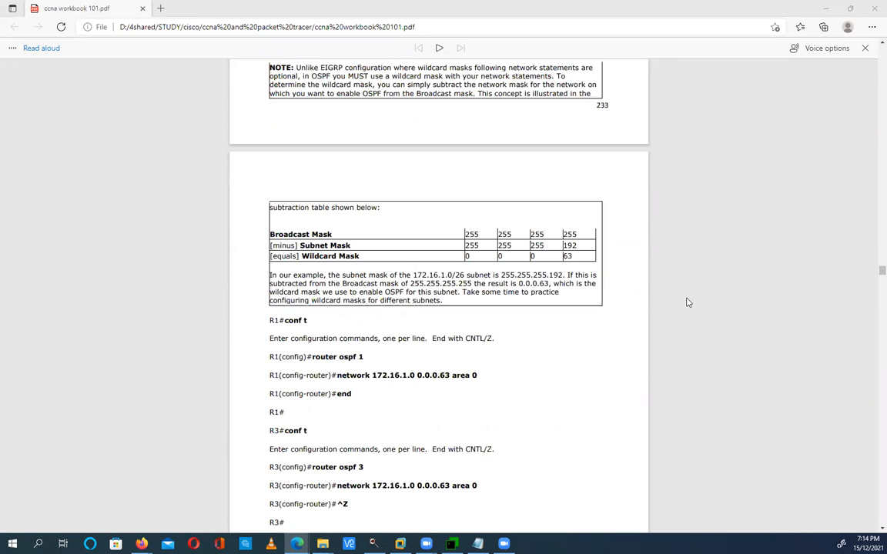
pyautogui.scroll(-9, 546, 343)
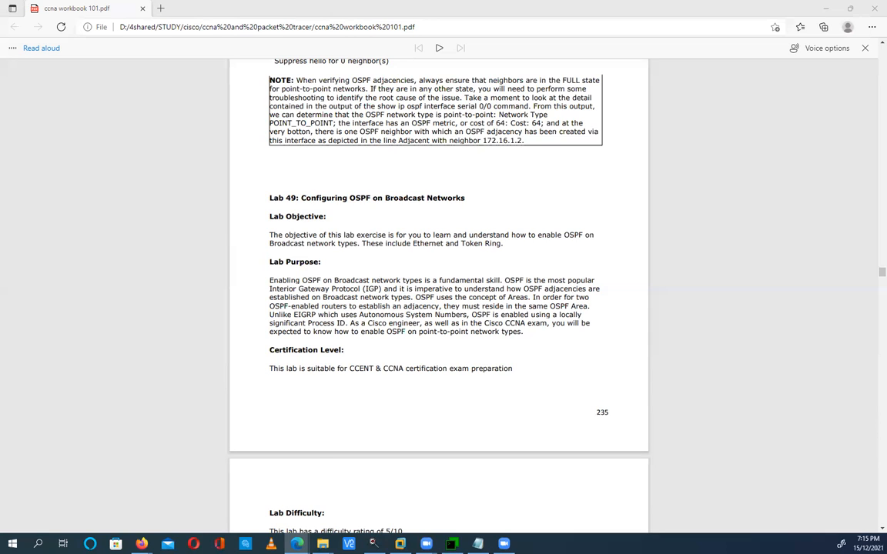
pyautogui.scroll(-2, 517, 122)
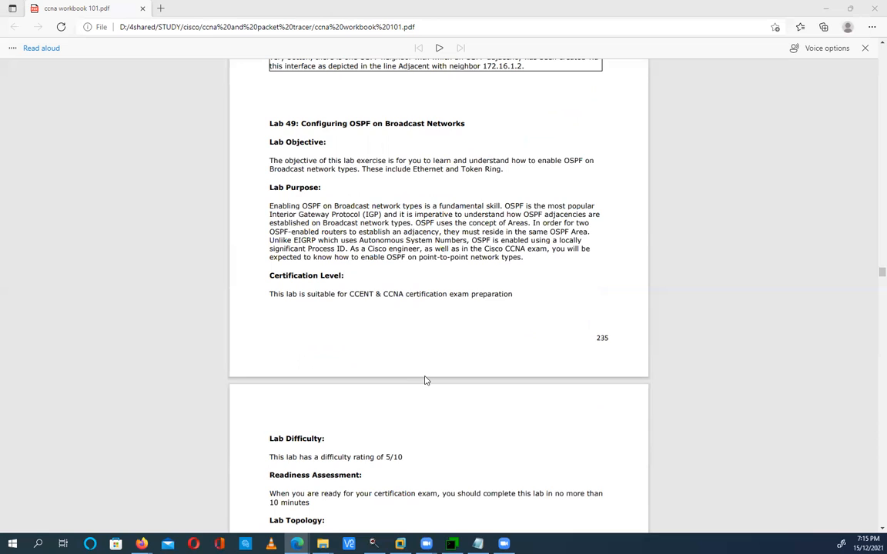
pyautogui.scroll(-2, 425, 380)
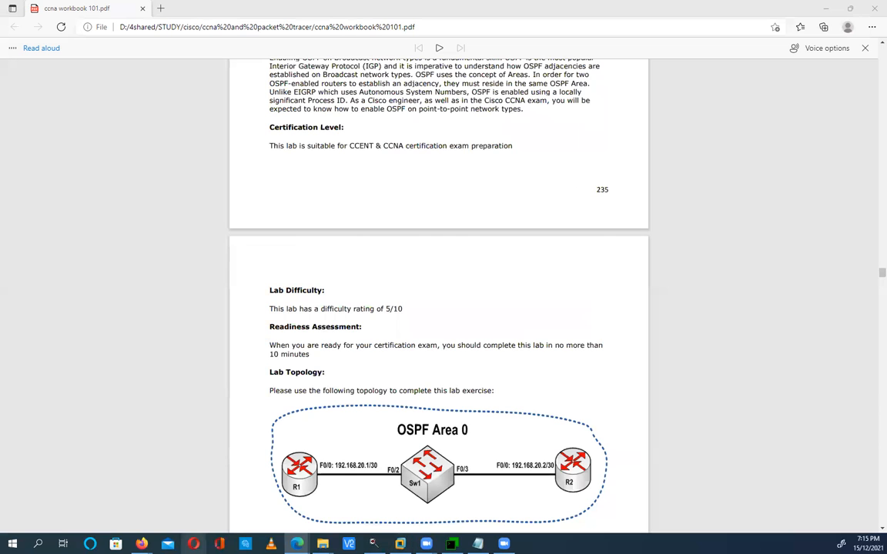
# - Switch to the EVE topology in Firefox and delete the serial connection between R12 and R13
pyautogui.click(141, 543)
pyautogui.click(199, 496)
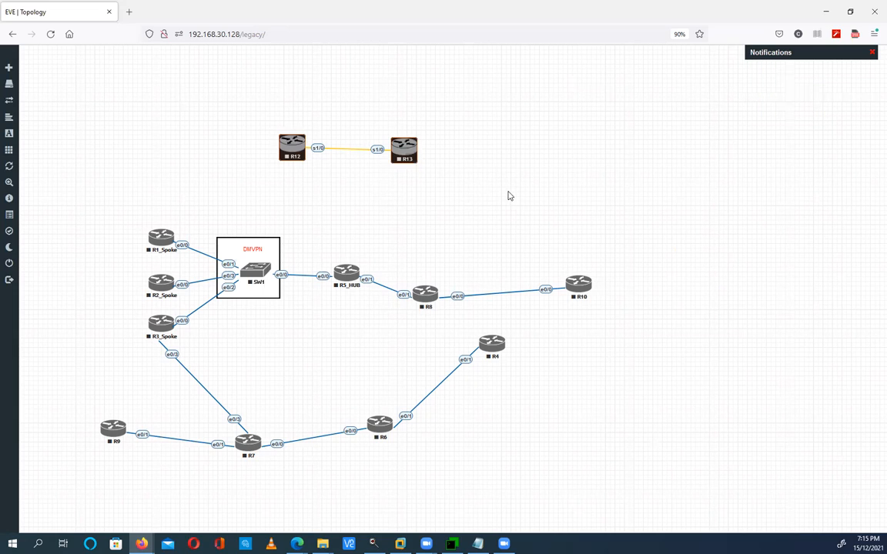
pyautogui.click(375, 154)
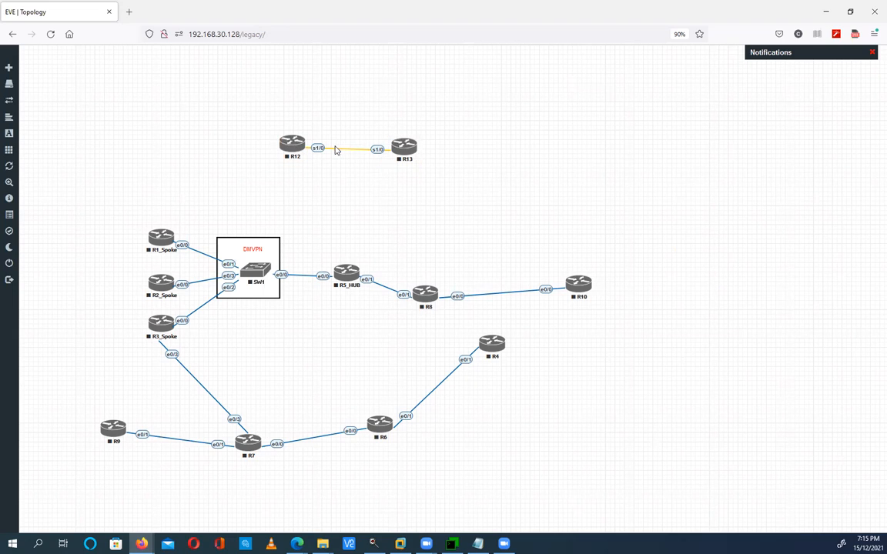
pyautogui.rightClick(342, 148)
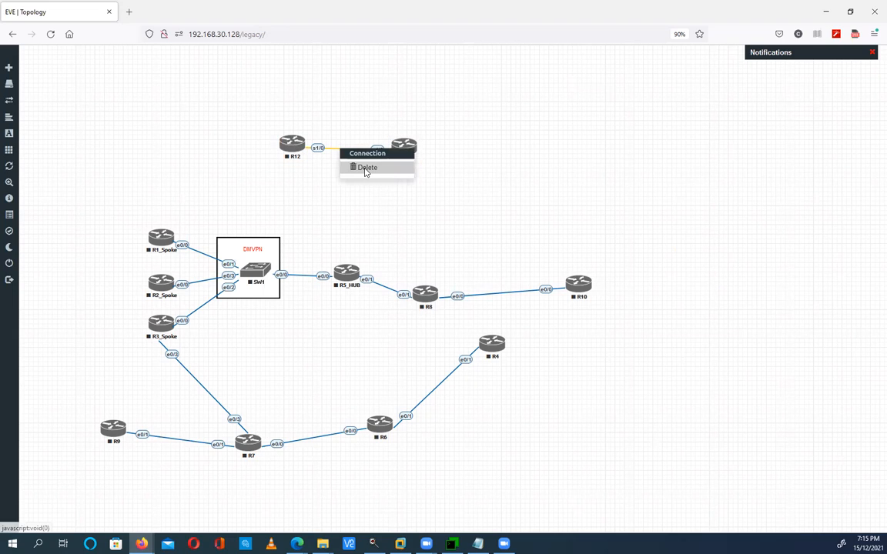
pyautogui.click(366, 168)
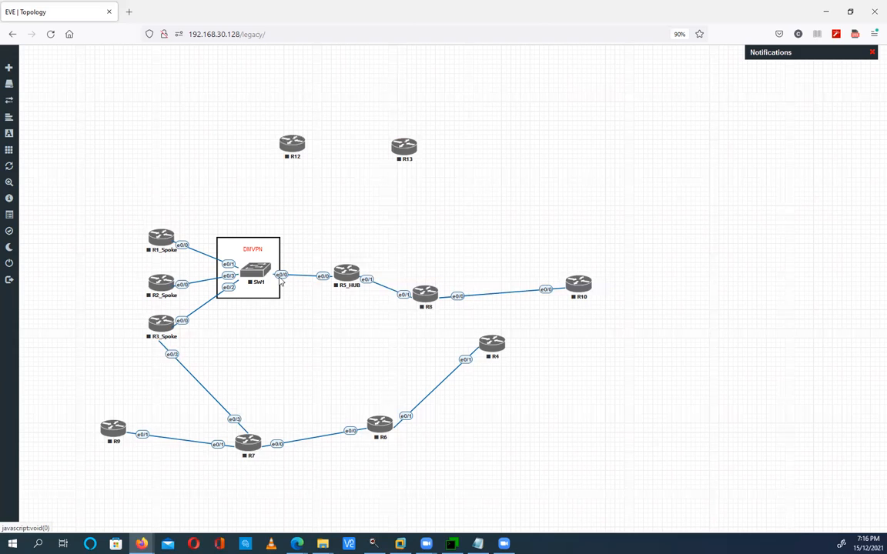
pyautogui.rightClick(257, 271)
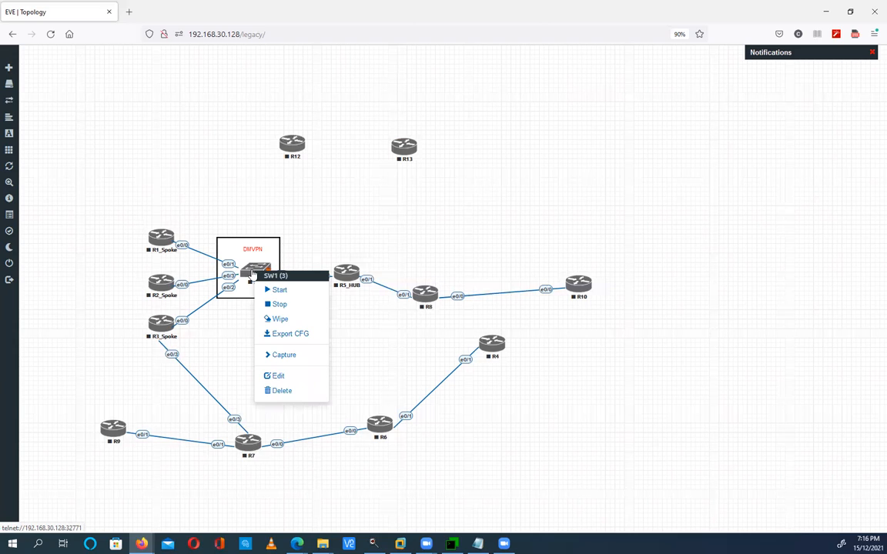
pyautogui.click(390, 216)
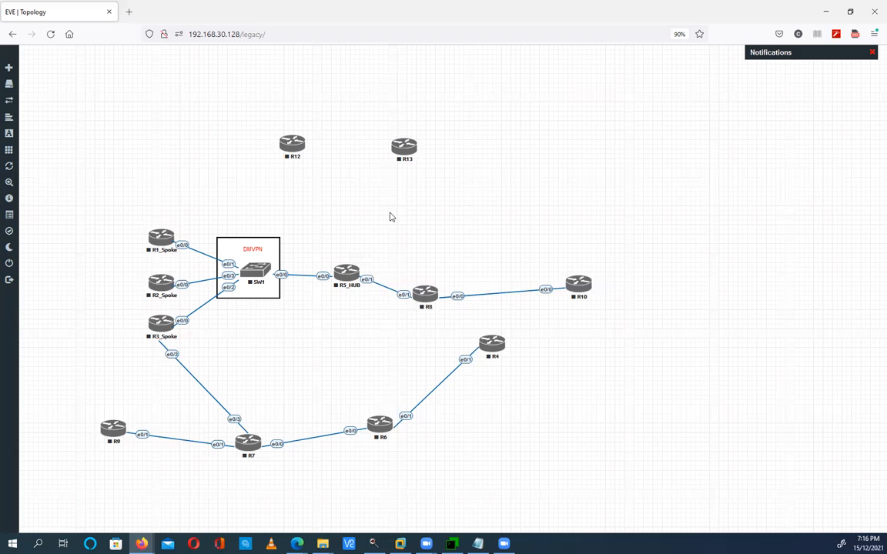
# - Add one Cisco IOL node below R12 and R13 using the image i86bi_linux_l2-ipbasek9-ms.may8-2013-team_track.bin
pyautogui.rightClick(331, 182)
pyautogui.click(359, 197)
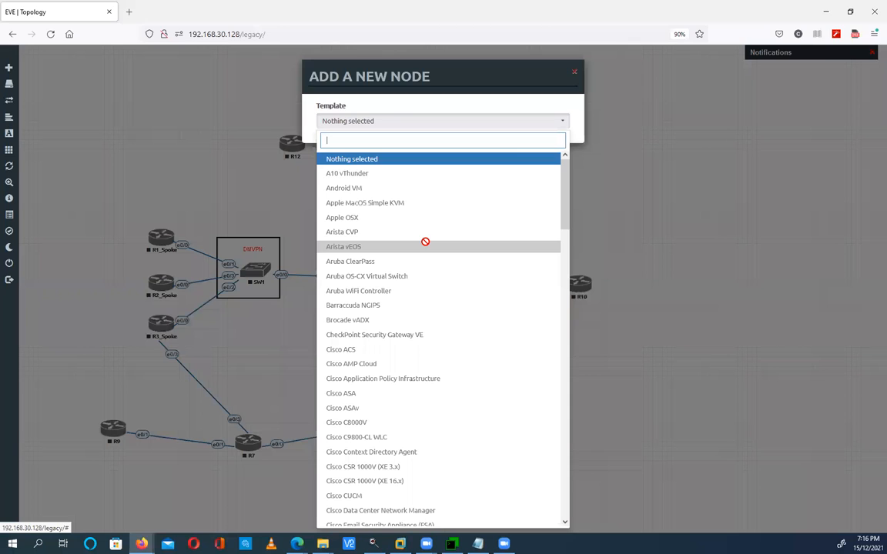
pyautogui.write('io')
pyautogui.click(422, 175)
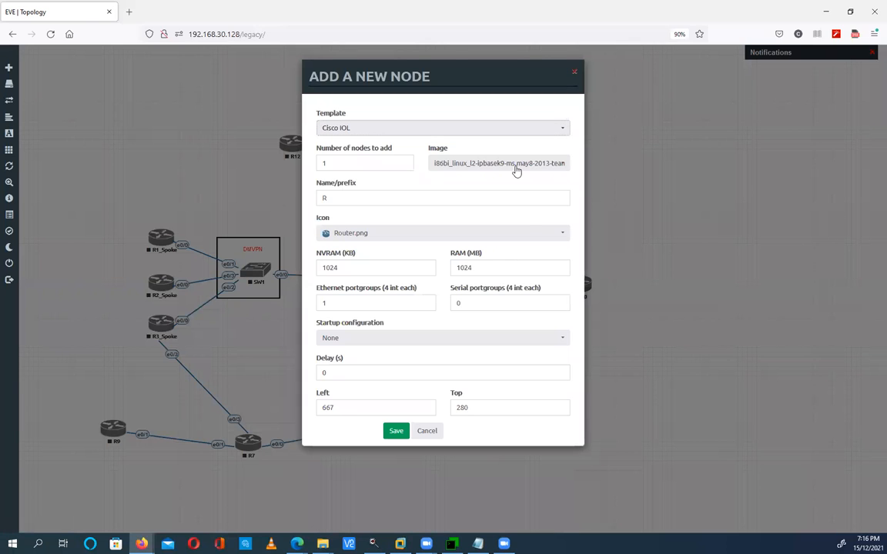
pyautogui.click(517, 167)
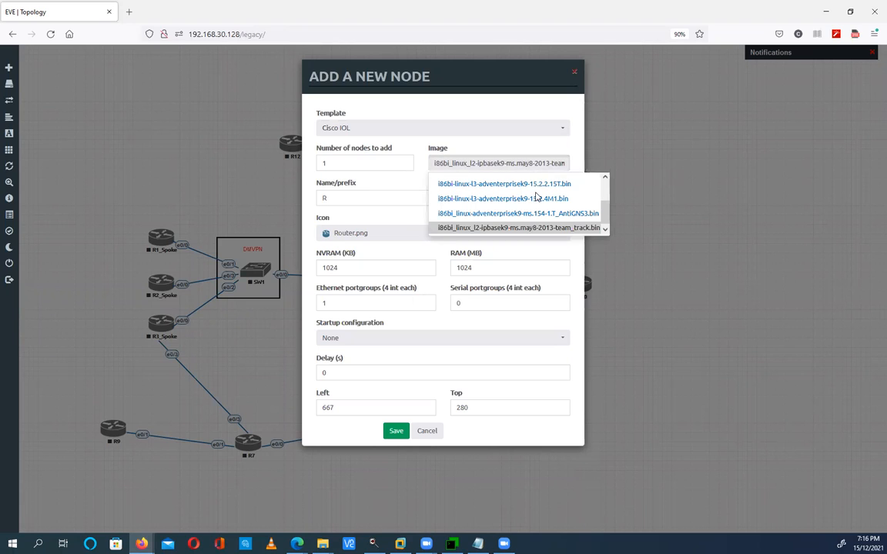
pyautogui.click(522, 228)
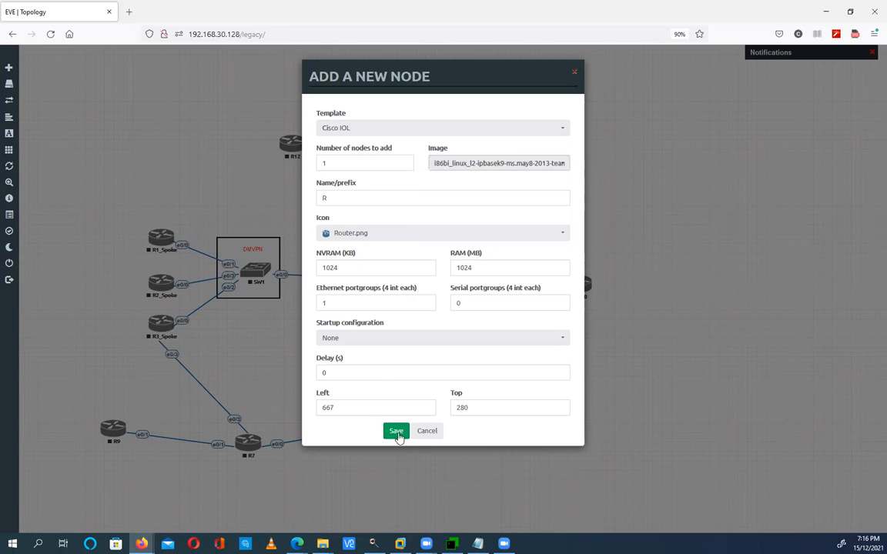
pyautogui.click(396, 432)
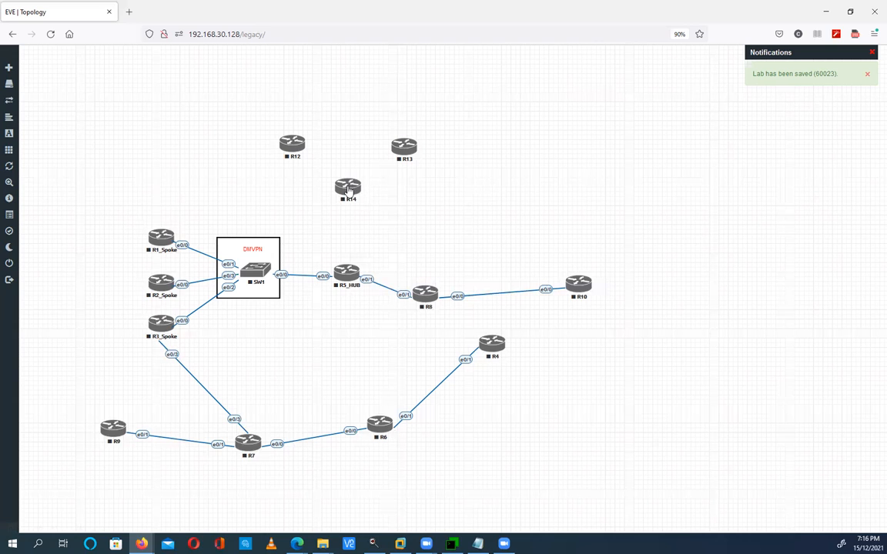
# - Edit the new R14 node to use the Switch.png icon and the name sw2, and save it
pyautogui.rightClick(350, 188)
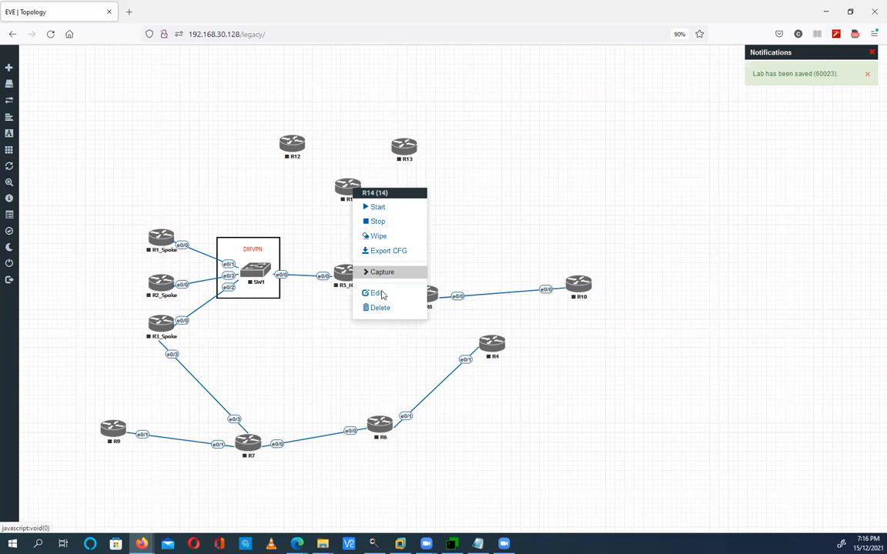
pyautogui.click(377, 293)
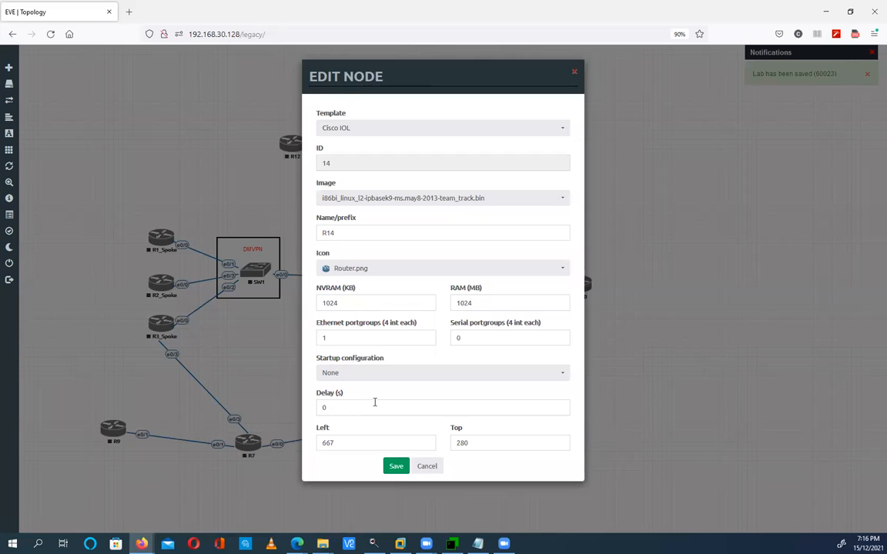
pyautogui.click(416, 267)
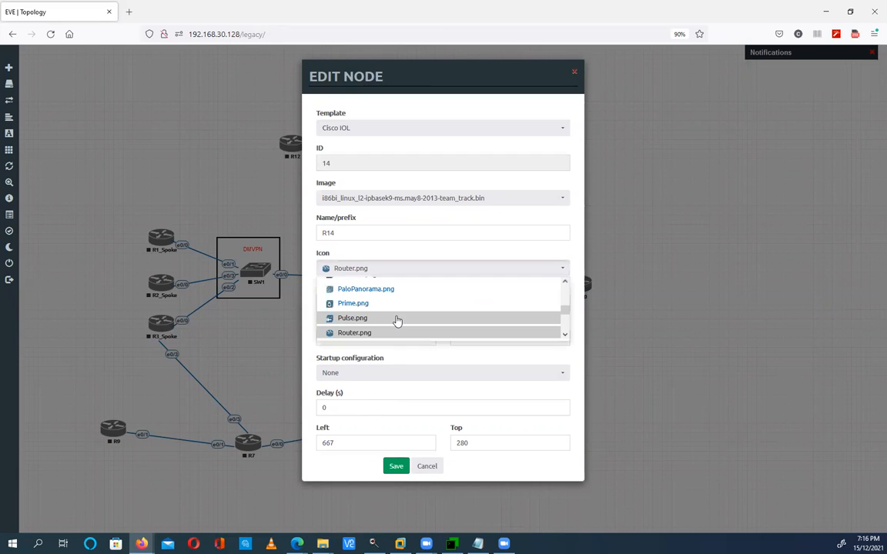
pyautogui.scroll(-2, 398, 322)
pyautogui.scroll(-2, 397, 321)
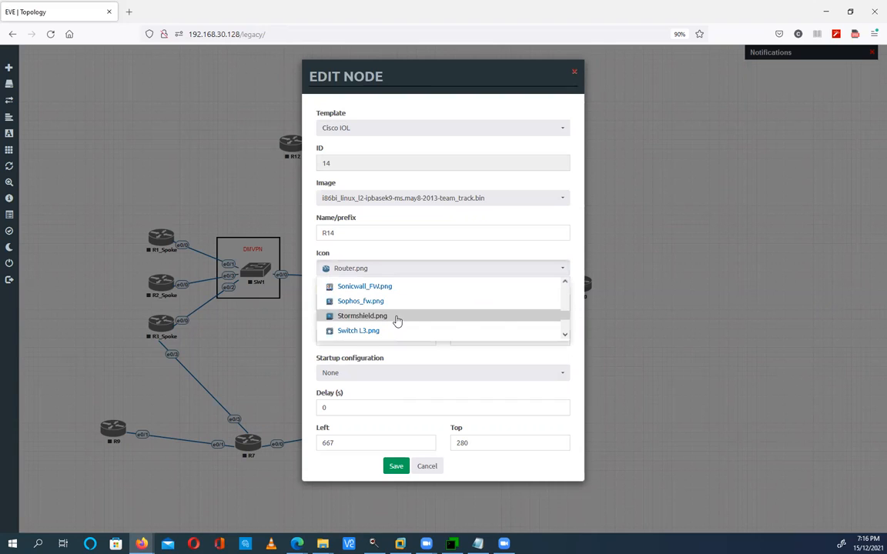
pyautogui.scroll(-1, 398, 321)
pyautogui.scroll(-1, 397, 321)
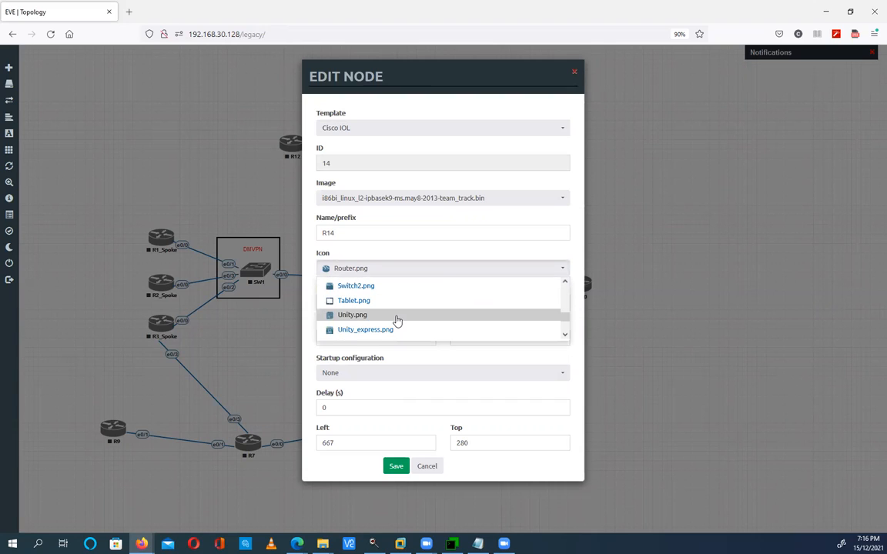
pyautogui.scroll(1, 397, 321)
pyautogui.click(395, 316)
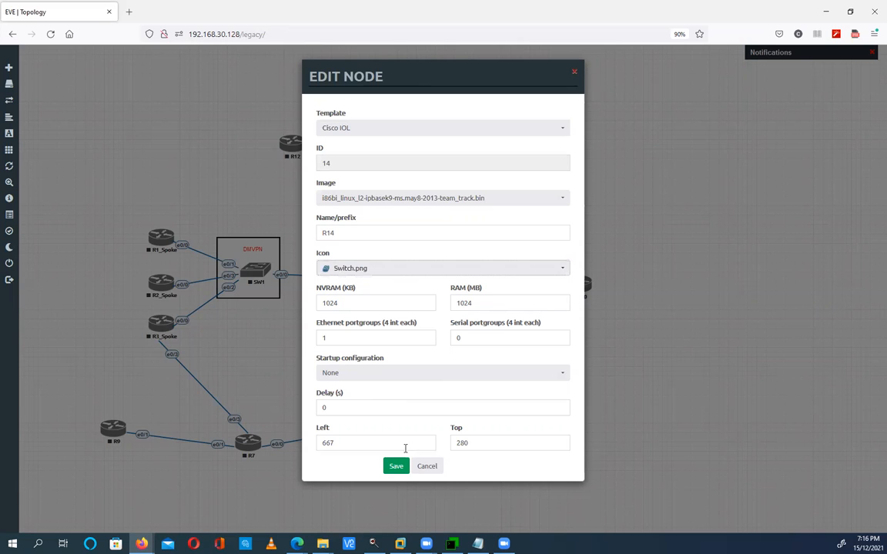
pyautogui.click(395, 468)
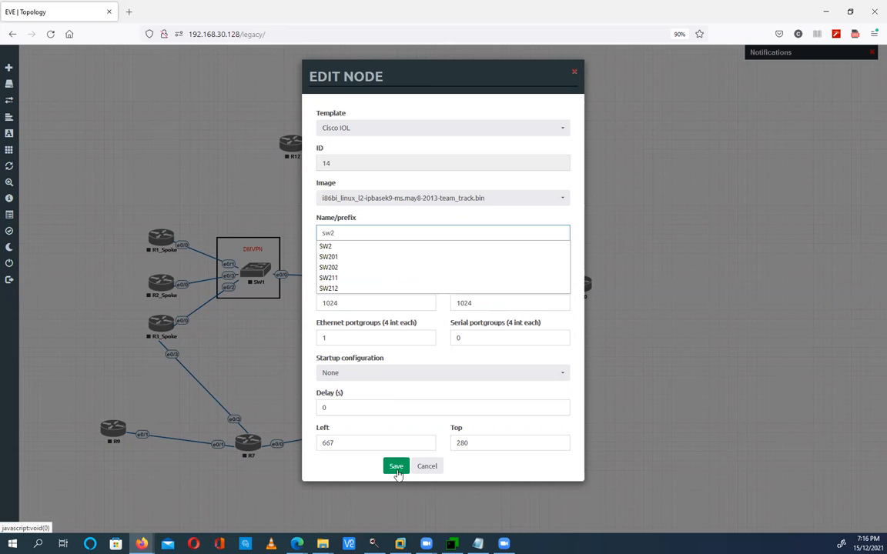
pyautogui.click(396, 470)
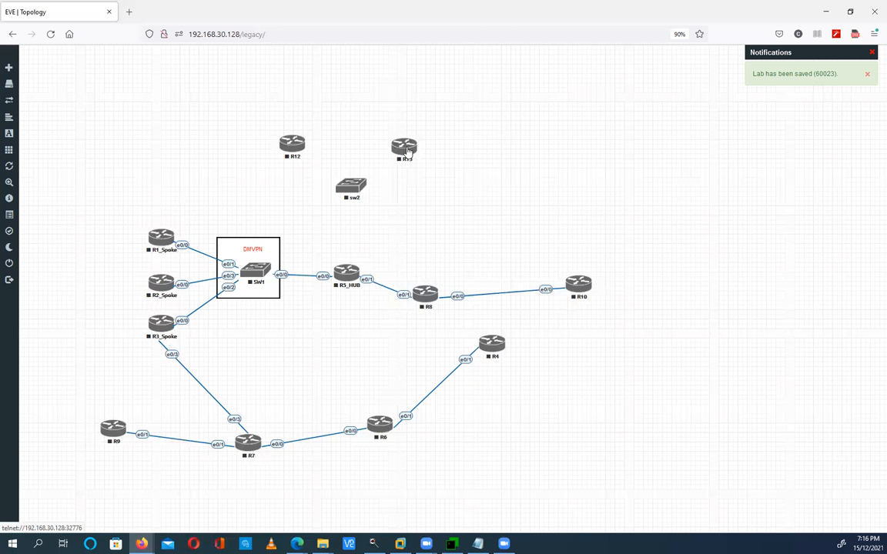
# - Reposition R13 and sw2 to form a row with R12, and connect R12 e0/0 to sw2 e0/0
pyautogui.moveTo(407, 150); pyautogui.dragTo(440, 172)
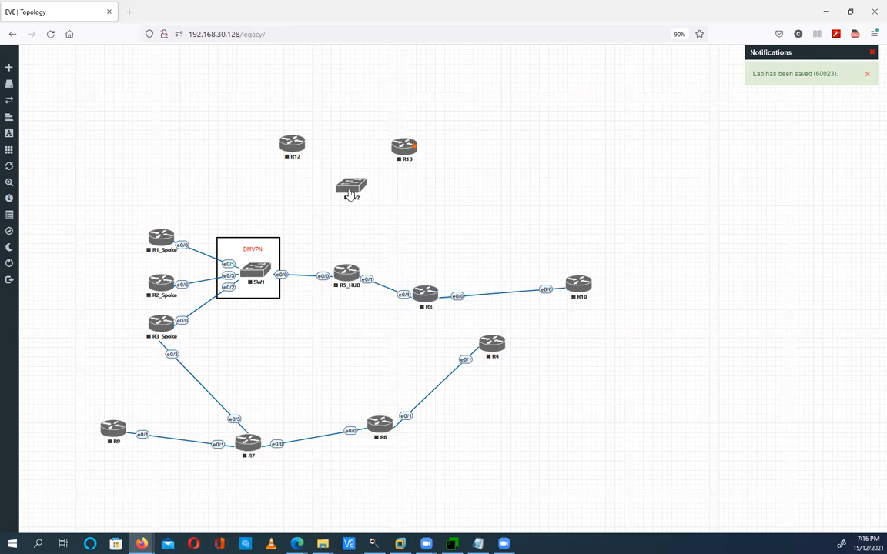
pyautogui.rightClick(304, 146)
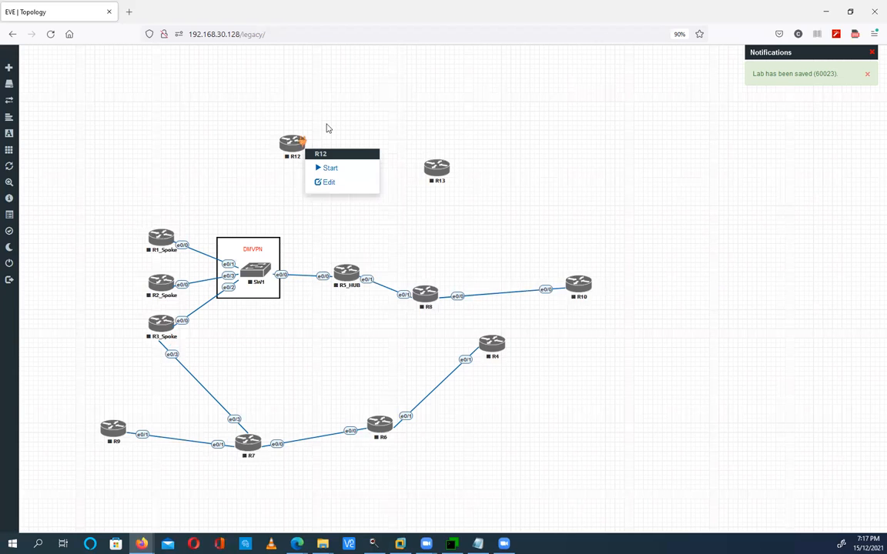
pyautogui.moveTo(304, 146); pyautogui.dragTo(365, 171)
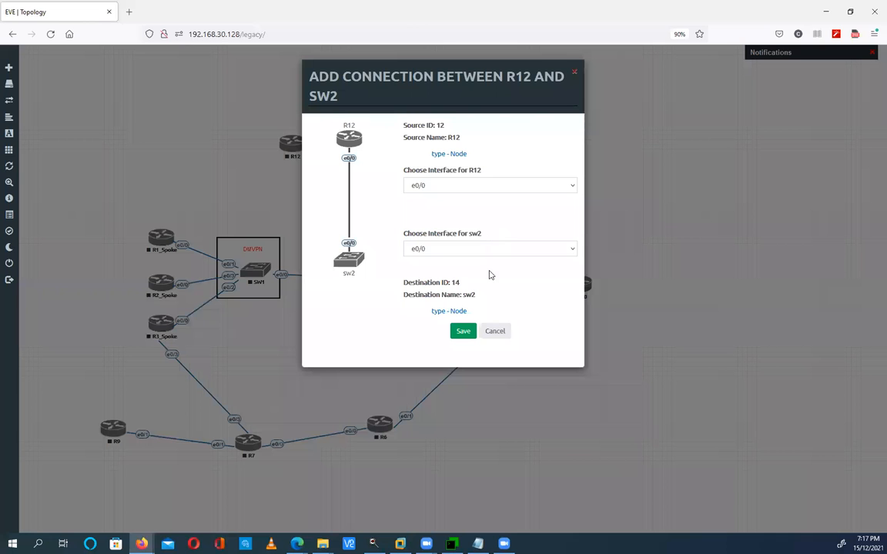
pyautogui.click(464, 332)
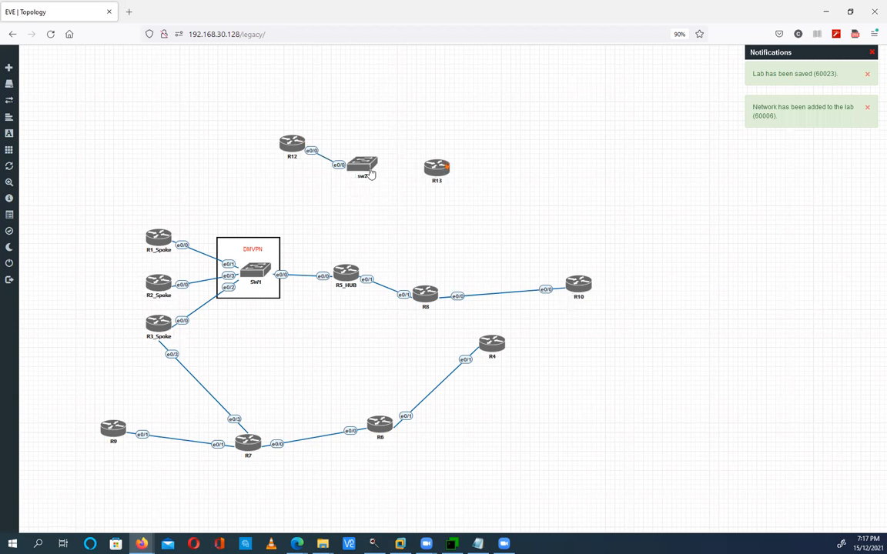
# - Connect R13 e0/1 to sw2 e0/1 and save the connection
pyautogui.moveTo(370, 174); pyautogui.dragTo(437, 168)
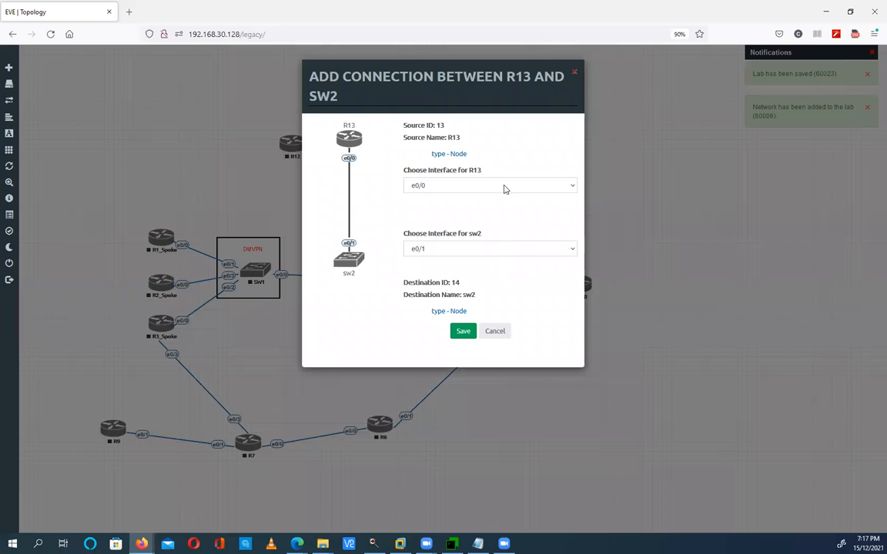
pyautogui.click(481, 185)
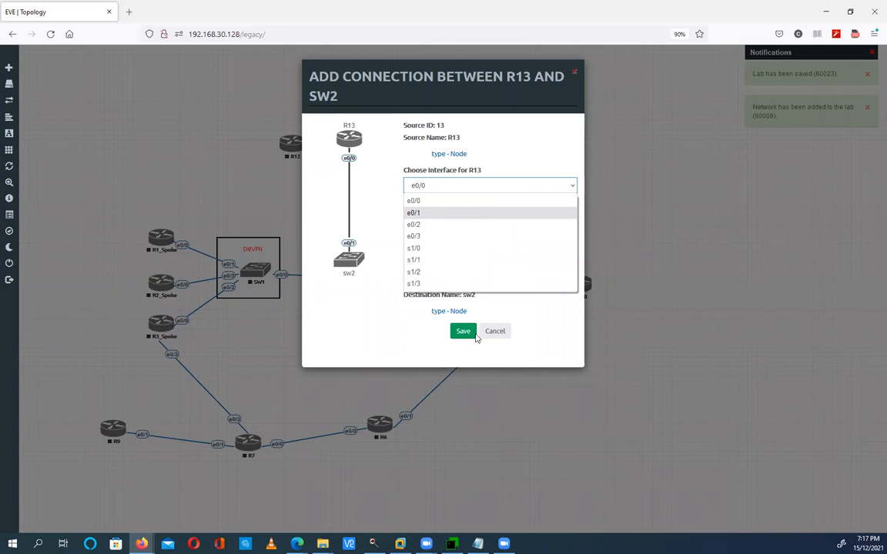
pyautogui.click(481, 215)
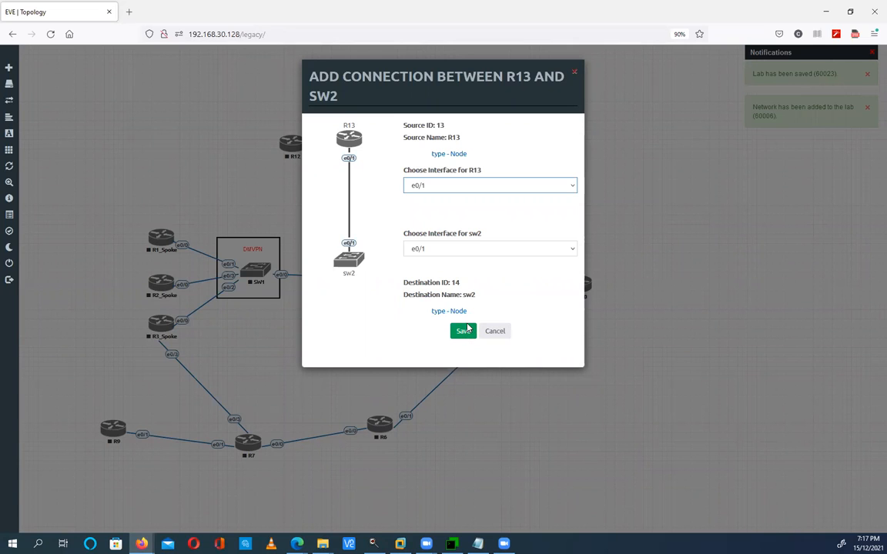
pyautogui.click(464, 330)
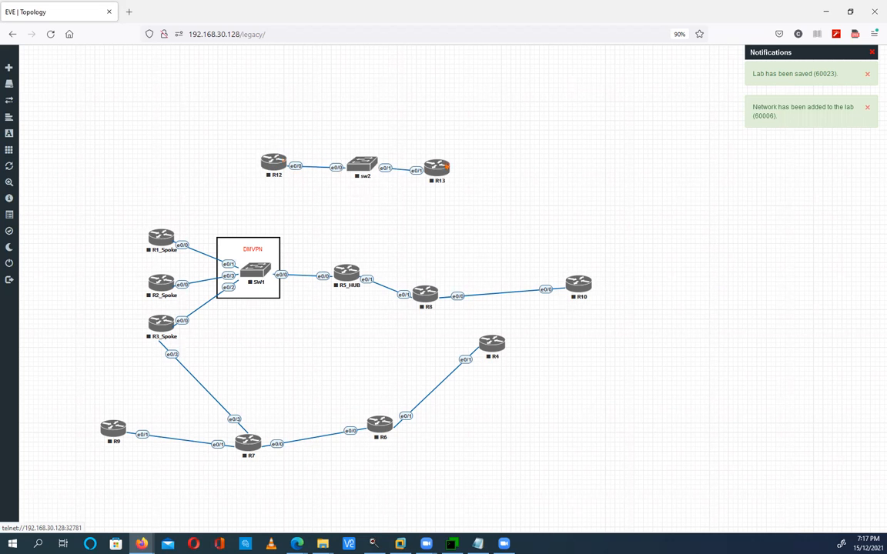
# - Switch to the workbook PDF in Edge and examine the Lab 49 topology, tasks and solution commands for the switch and both routers
pyautogui.click(297, 543)
pyautogui.click(371, 491)
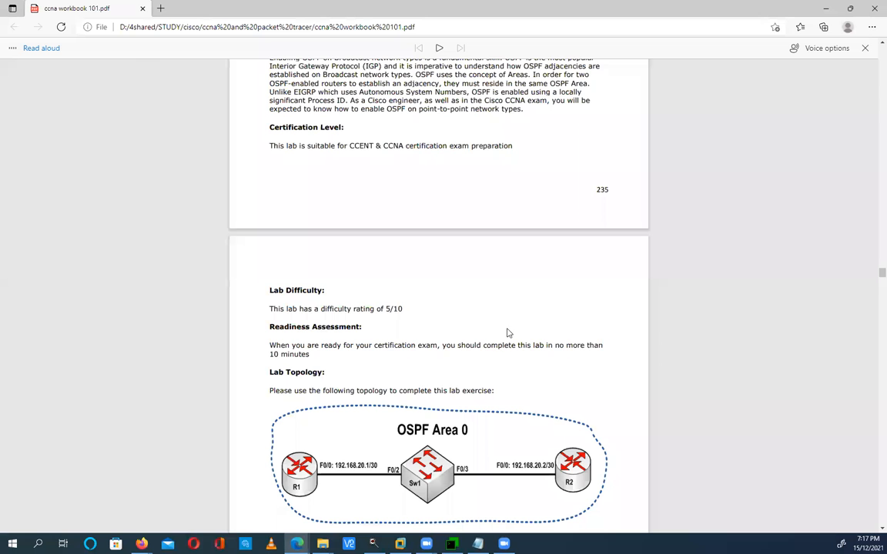
pyautogui.scroll(-10, 384, 230)
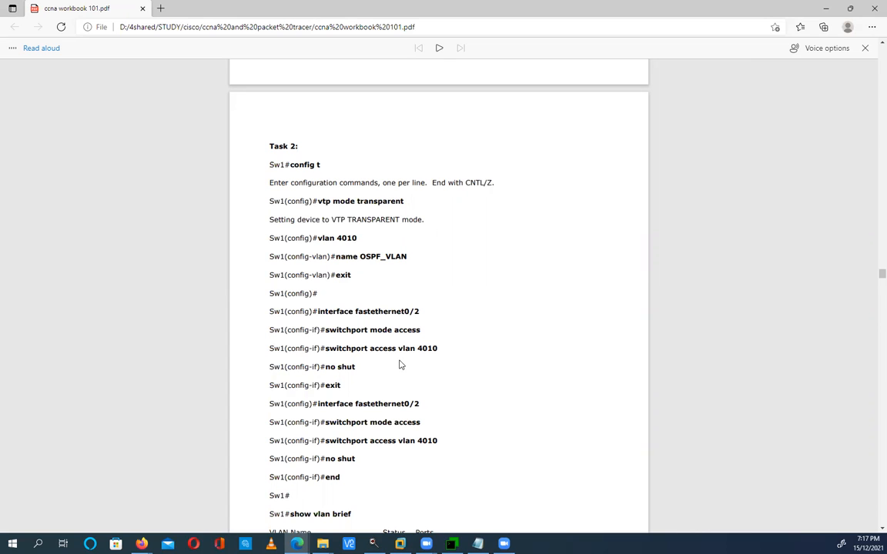
pyautogui.scroll(-2, 400, 365)
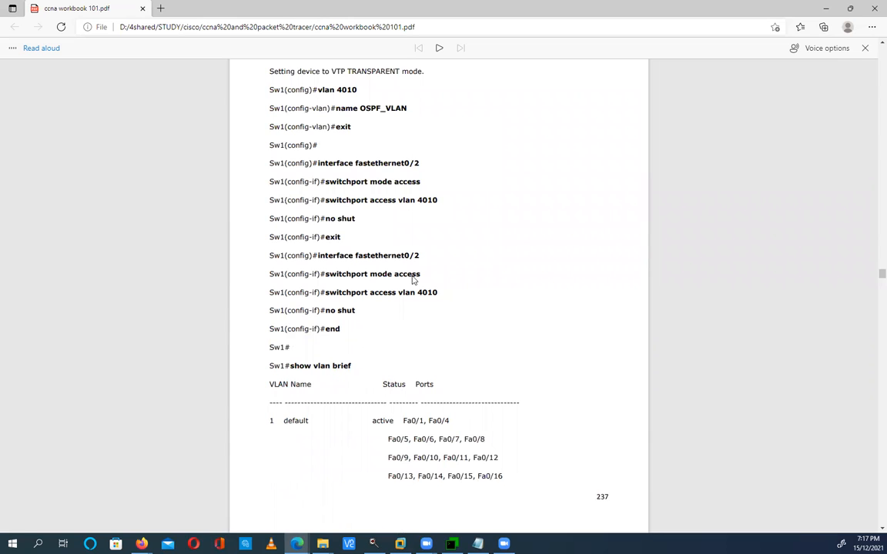
pyautogui.scroll(-3, 400, 279)
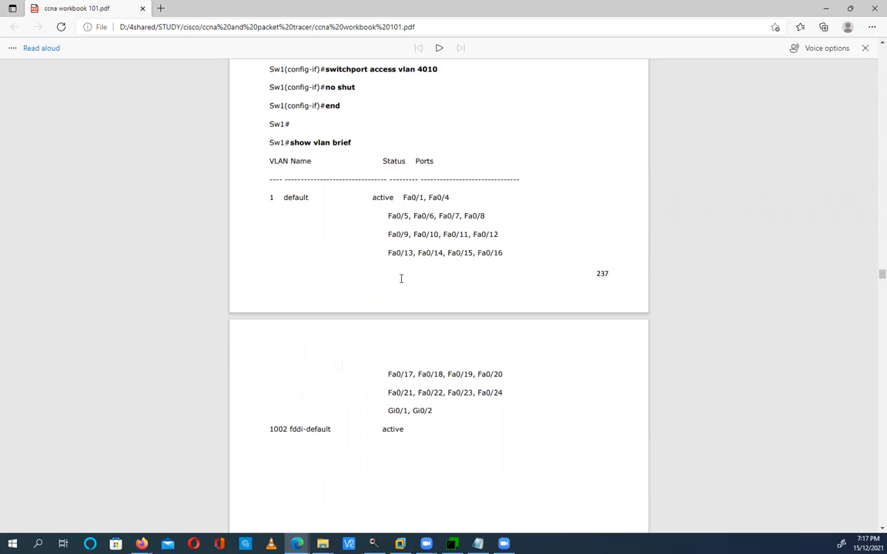
pyautogui.scroll(-3, 401, 279)
pyautogui.scroll(-4, 400, 279)
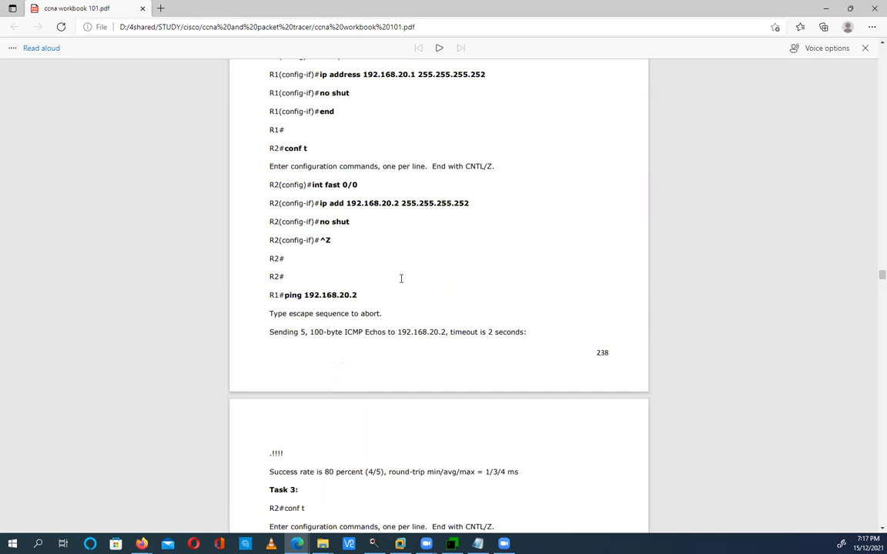
pyautogui.scroll(1, 400, 279)
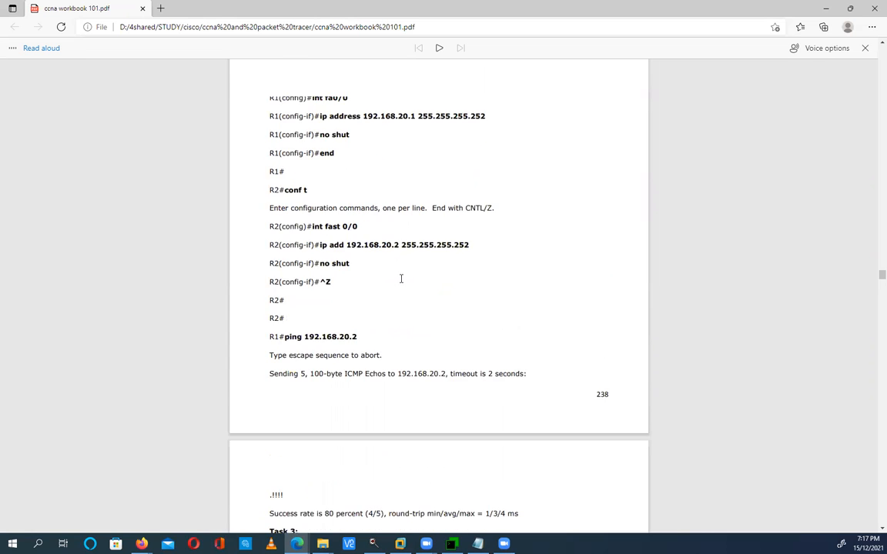
pyautogui.scroll(1, 405, 277)
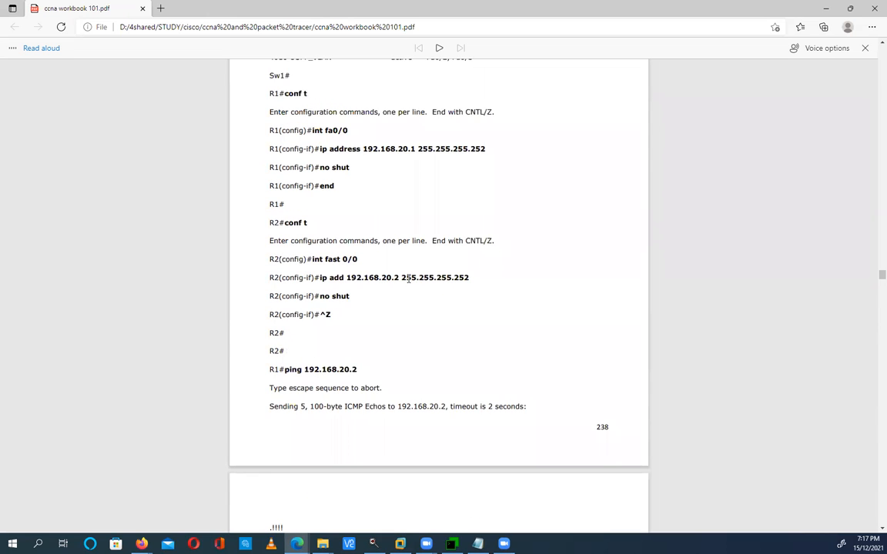
pyautogui.scroll(6, 408, 279)
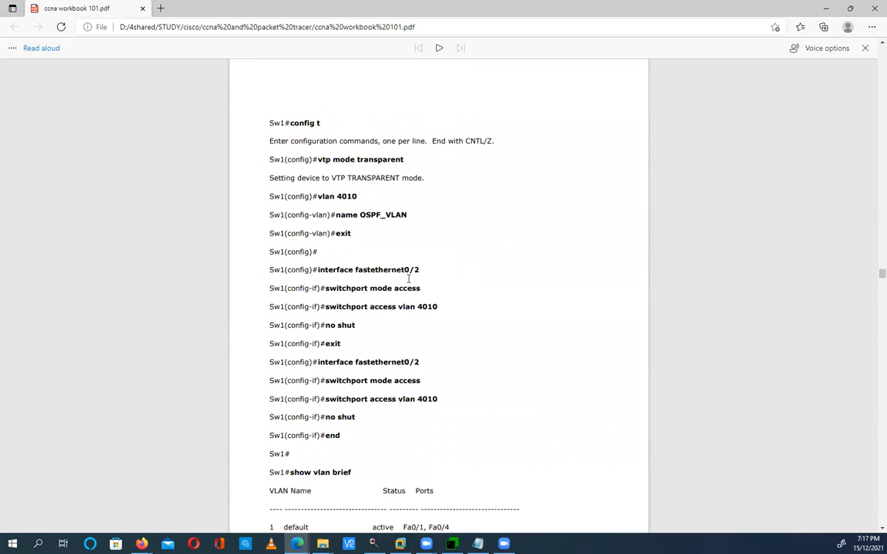
pyautogui.scroll(5, 409, 279)
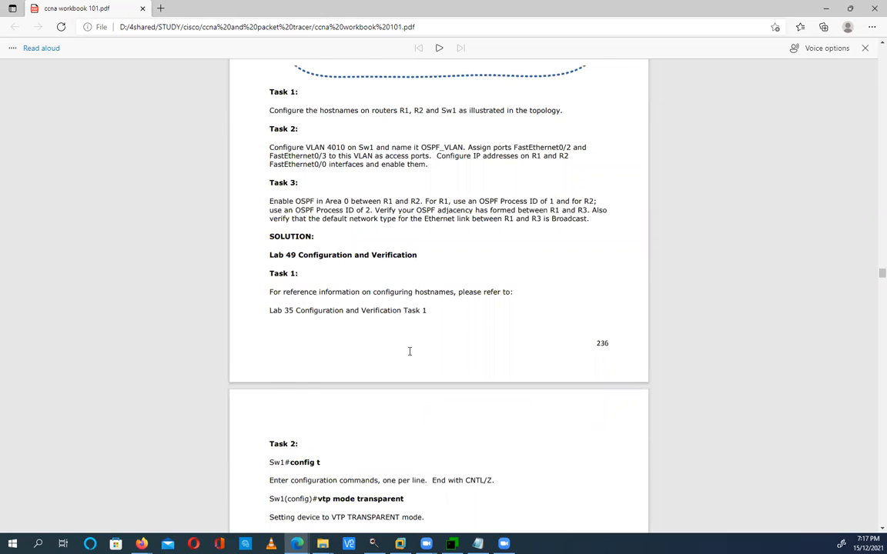
# - Copy the command vtp mode transparent from the Task 2 solution
pyautogui.scroll(-2, 409, 351)
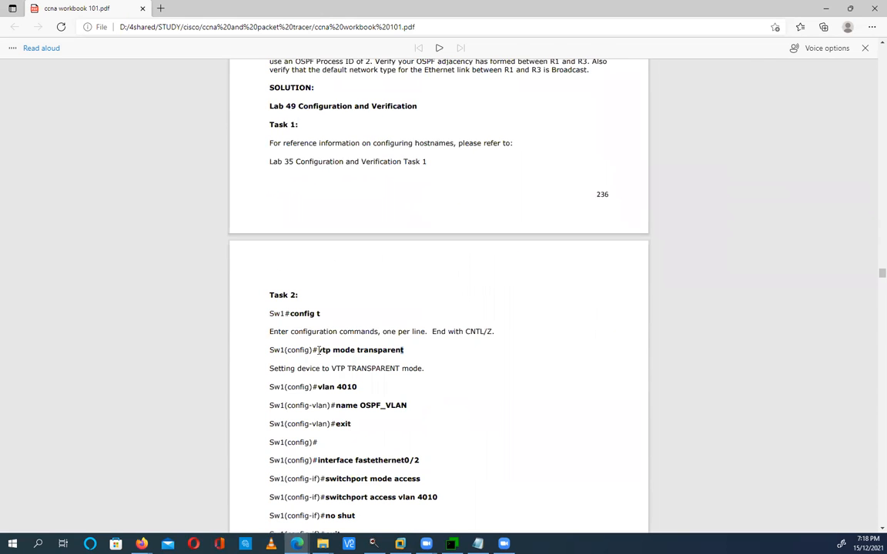
pyautogui.moveTo(403, 351); pyautogui.dragTo(318, 351)
pyautogui.hotkey('ctrl', 'c')
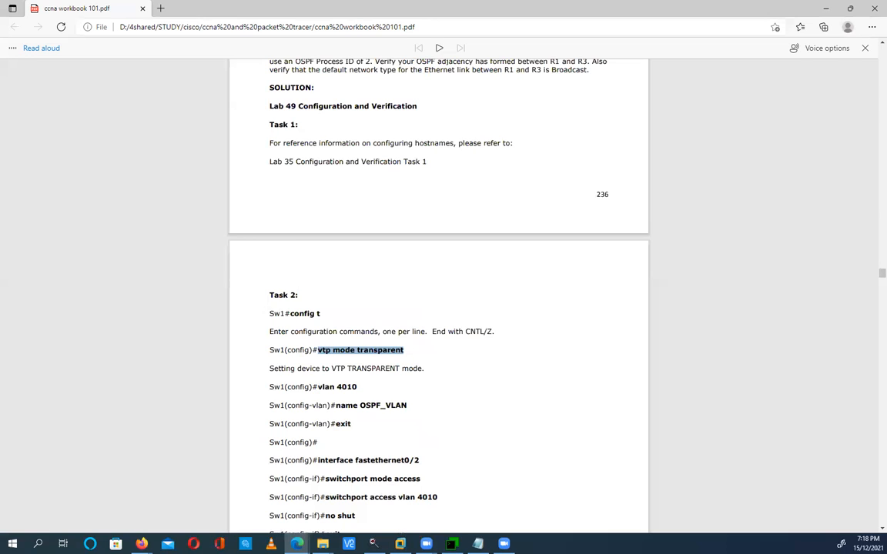
# - Switch to MTPuTTY, close the disconnected R12 session, and minimize the window
pyautogui.click(452, 544)
pyautogui.click(531, 323)
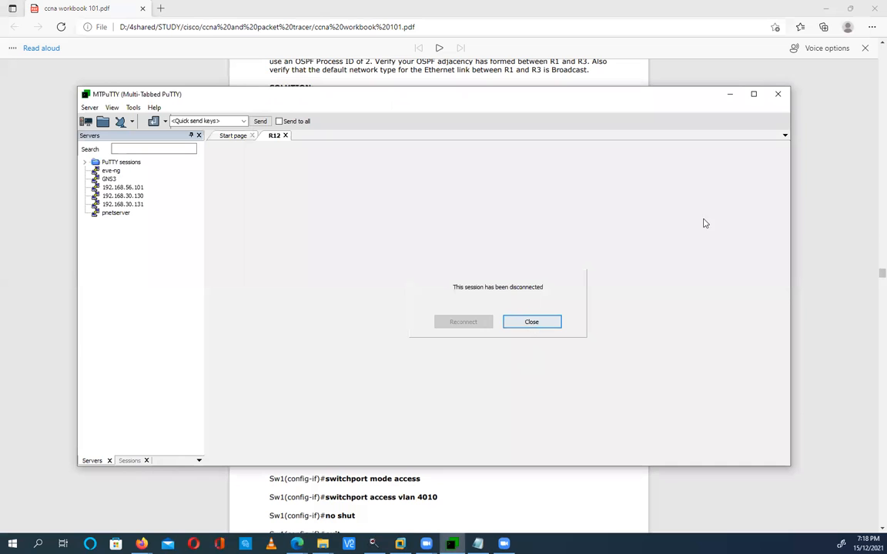
pyautogui.click(732, 96)
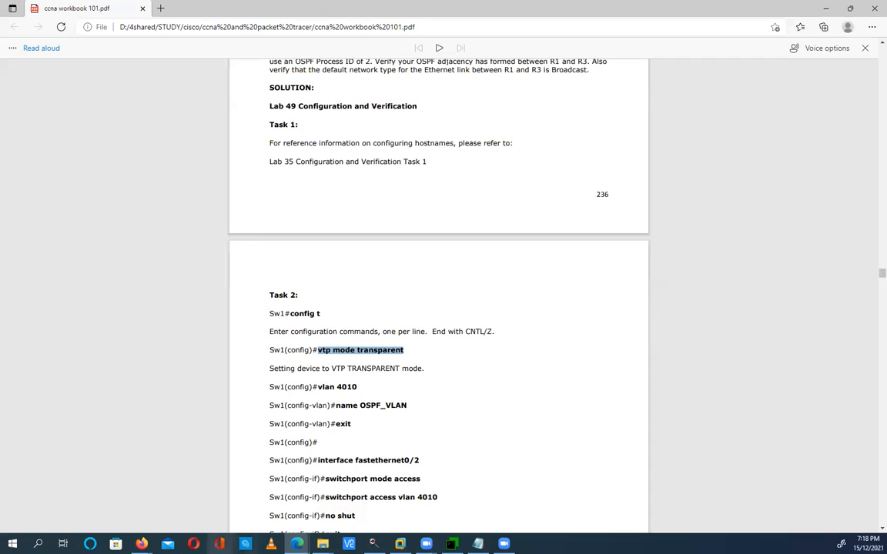
# - Switch to the EVE topology in Firefox, start R12, R13 and sw2, and attach their console sessions to MTPuTTY
pyautogui.click(142, 544)
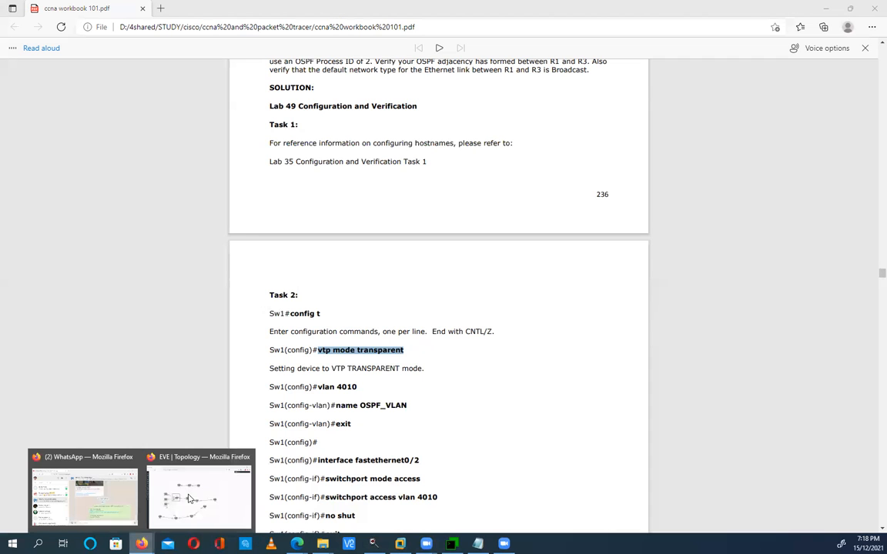
pyautogui.click(198, 496)
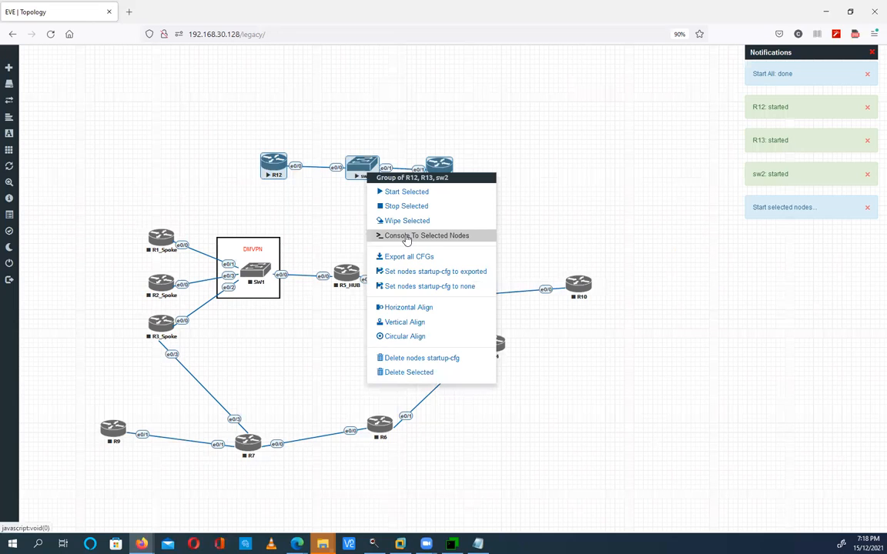
pyautogui.click(408, 237)
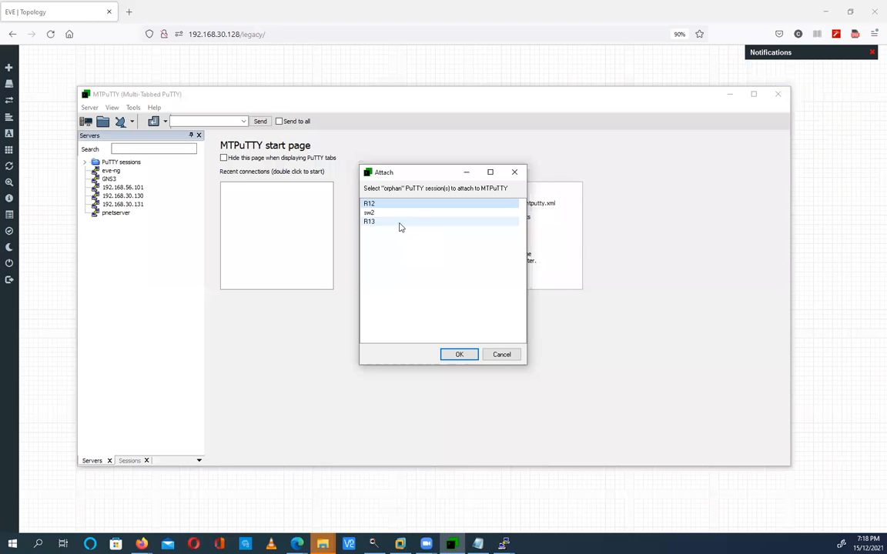
pyautogui.keyDown('shift'); pyautogui.click(401, 223); pyautogui.keyUp('shift')
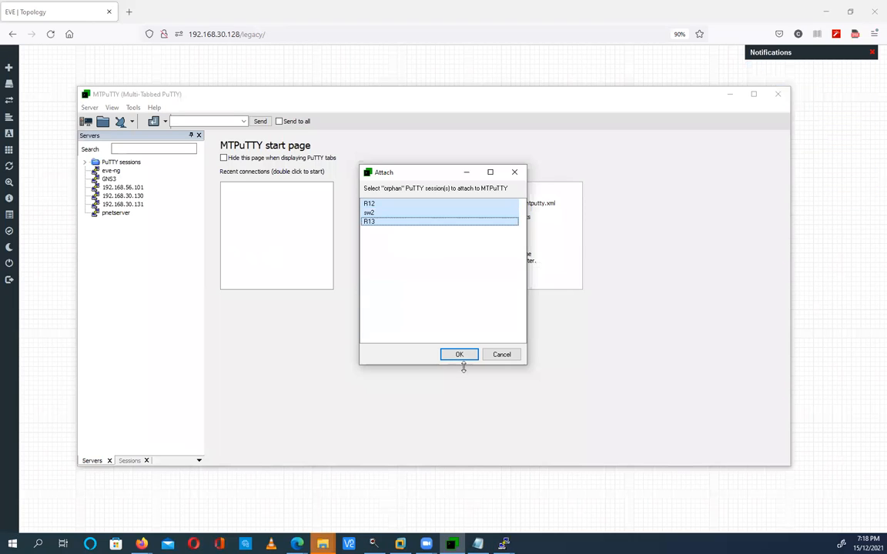
pyautogui.click(460, 355)
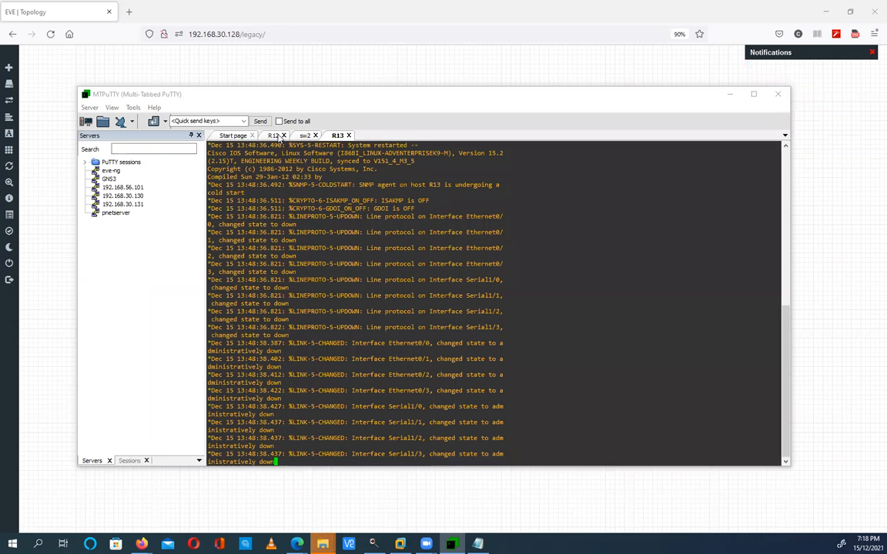
# - Wake the R12 console and enter privileged EXEC mode with en
pyautogui.click(274, 135)
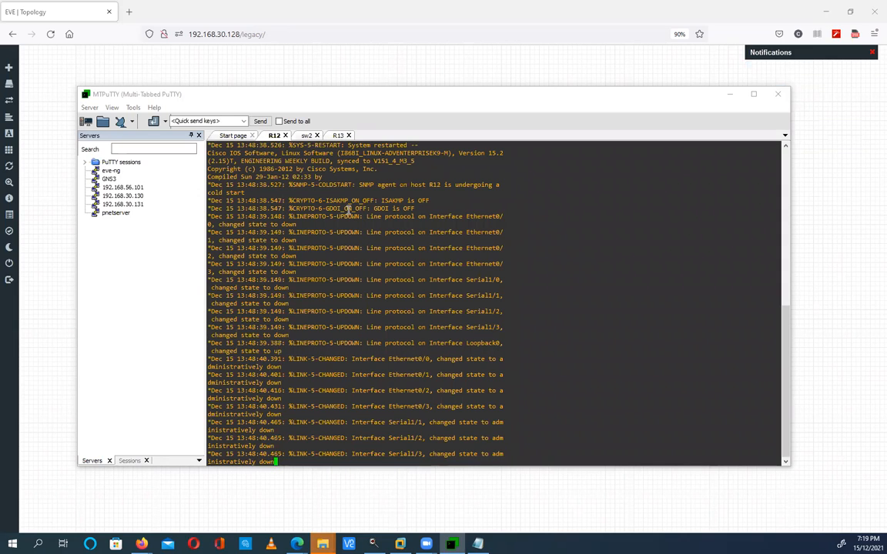
pyautogui.press('Return')
pyautogui.press('Return')
pyautogui.press('Return')
pyautogui.press('Return')
pyautogui.press('Return')
pyautogui.press('Return')
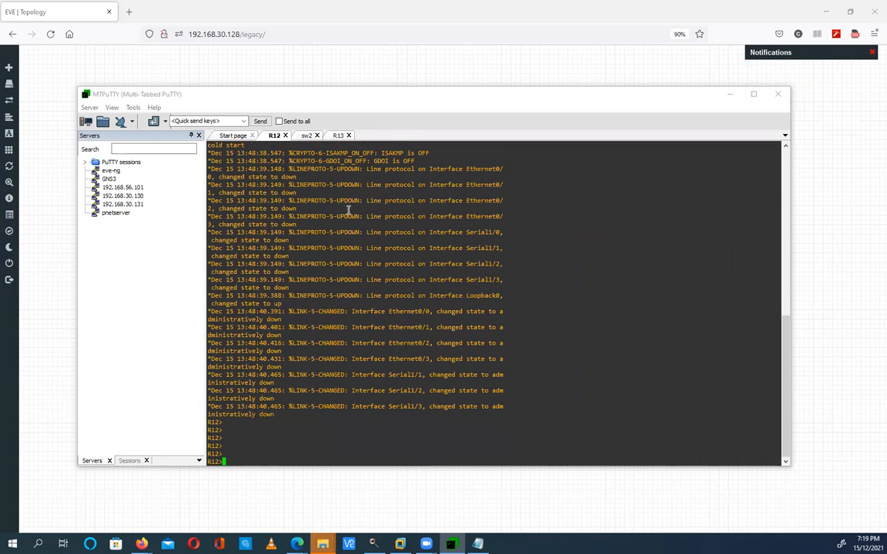
pyautogui.write('en')
pyautogui.press('Return')
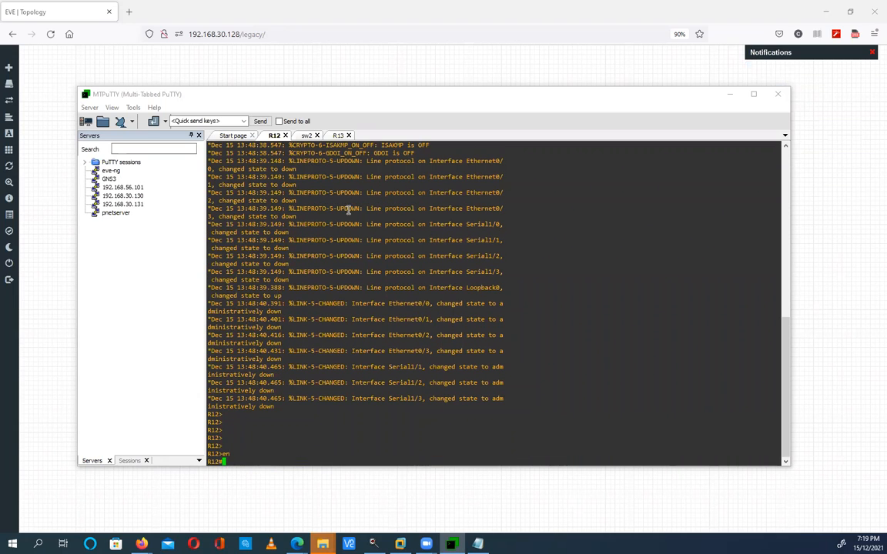
# - Wake the R13 console and enter privileged EXEC mode with en
pyautogui.click(336, 136)
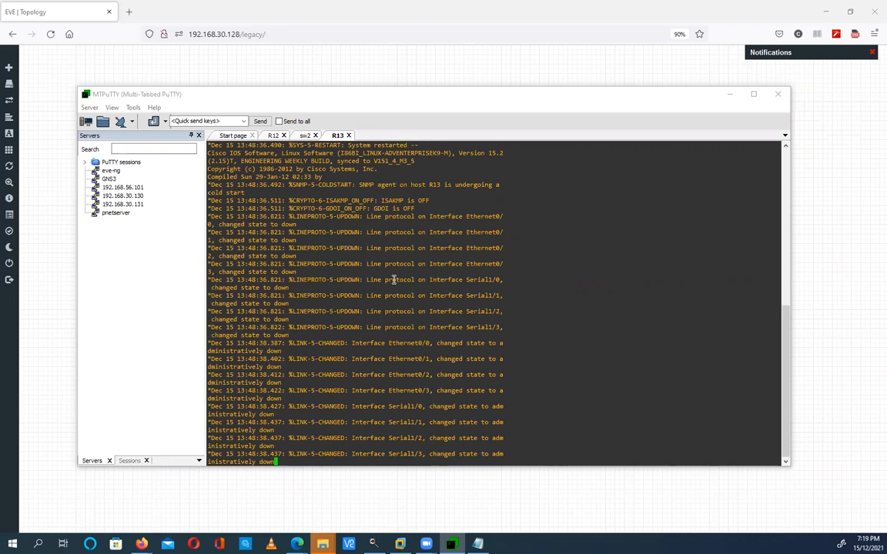
pyautogui.press('Return')
pyautogui.press('Return')
pyautogui.press('Return')
pyautogui.press('Return')
pyautogui.write('en')
pyautogui.press('Return')
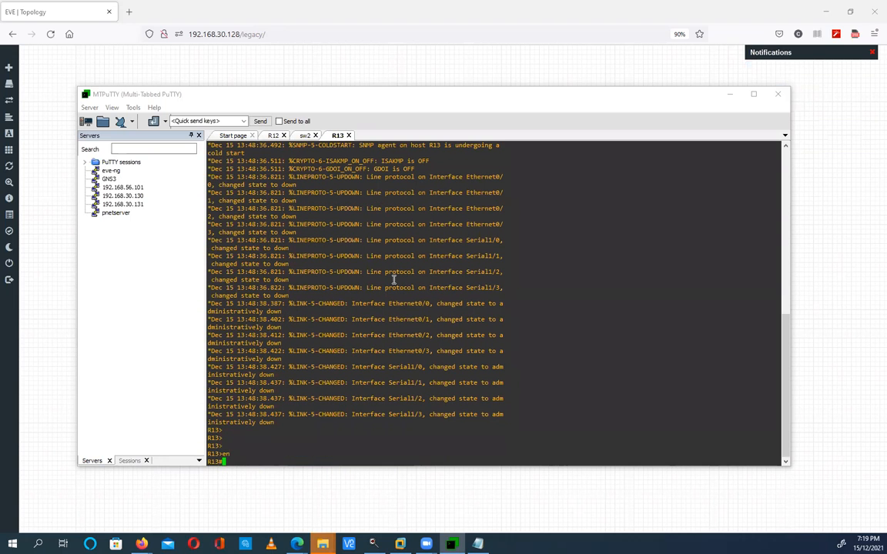
pyautogui.press('Return')
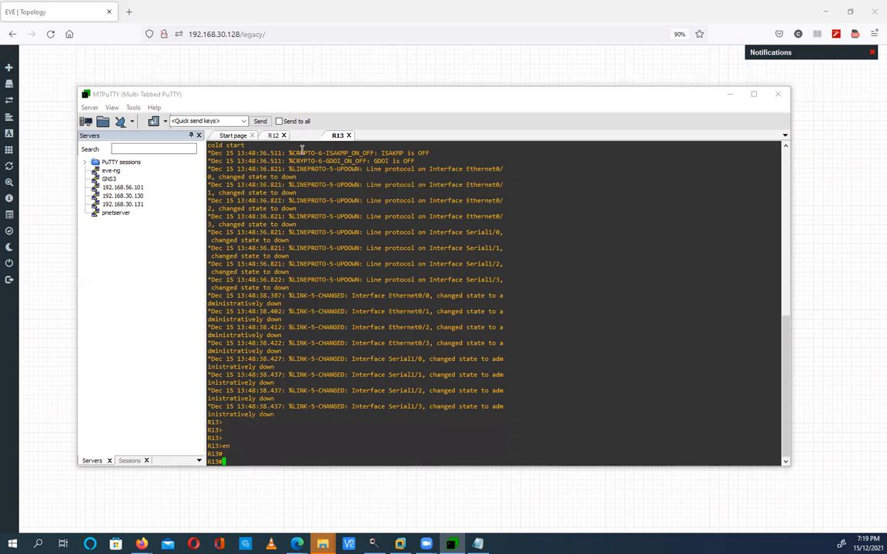
# - On the sw2 console, enter privileged EXEC mode and global configuration mode with en and config t
pyautogui.click(304, 136)
pyautogui.press('Return')
pyautogui.press('Return')
pyautogui.write('en')
pyautogui.press('Return')
pyautogui.write('config t')
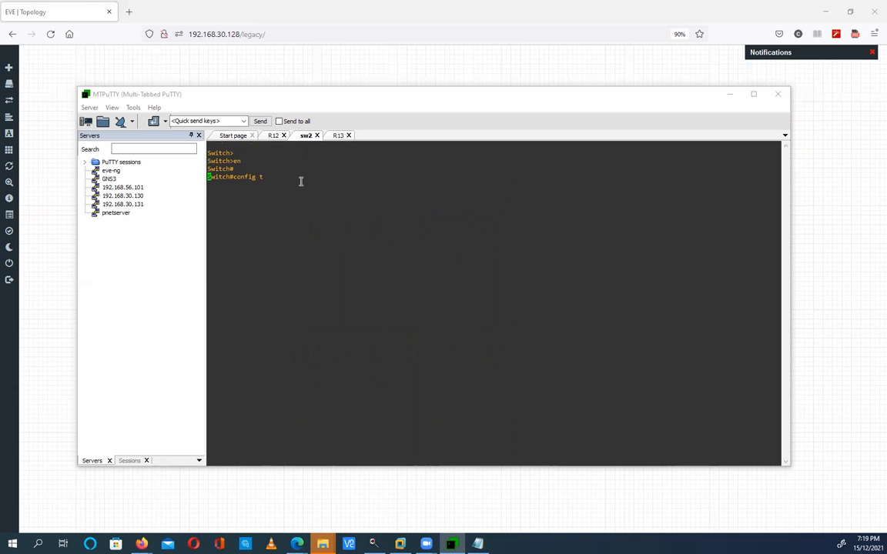
pyautogui.press('Return')
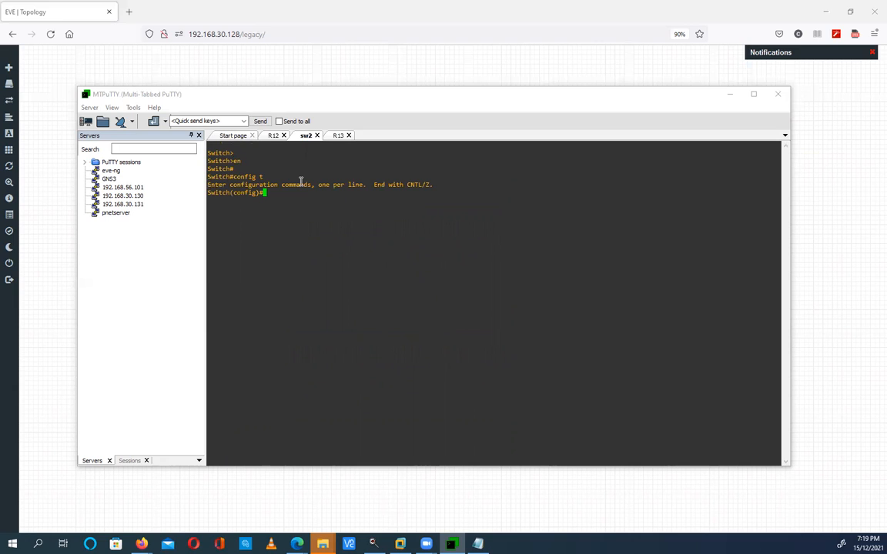
# - Set the switch's hostname to SW2 and apply the copied vtp mode transparent command
pyautogui.write('hos')
pyautogui.press('Tab')
pyautogui.write('Sw')
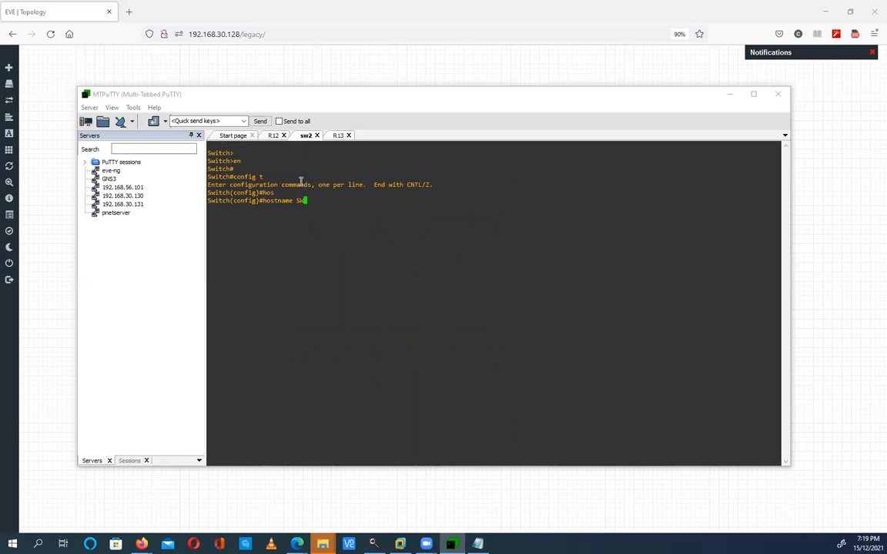
pyautogui.write('2')
pyautogui.press('Return')
pyautogui.press('Return')
pyautogui.press('Return')
pyautogui.press('Return')
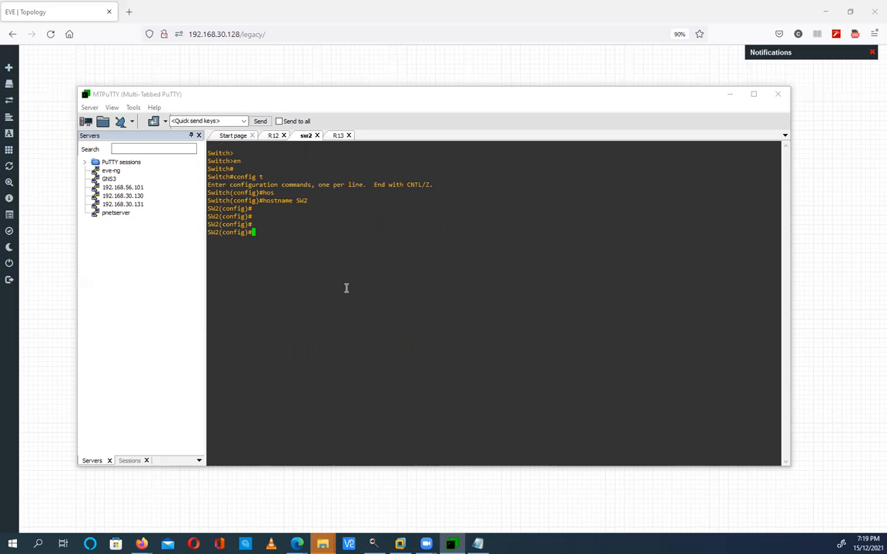
pyautogui.rightClick(354, 303)
pyautogui.press('Return')
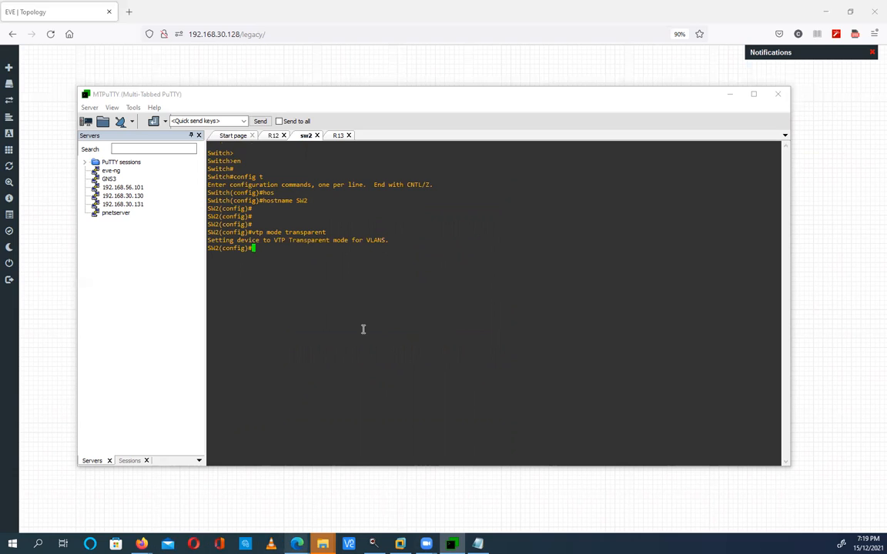
# - Create VLAN 4010 on SW2, checking the vlan command's options and using the VLAN number copied from the workbook
pyautogui.write('vl')
pyautogui.press('Tab')
pyautogui.write('?')
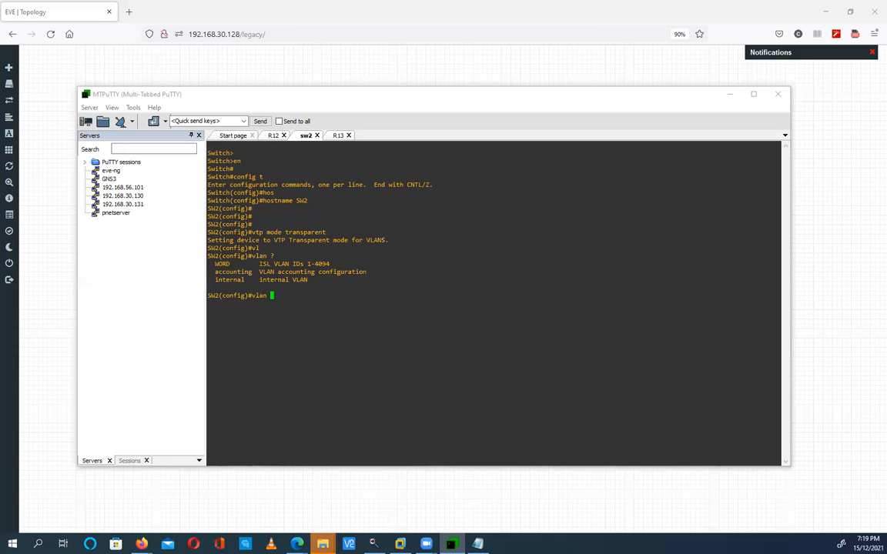
pyautogui.hotkey('alt', 'Tab')
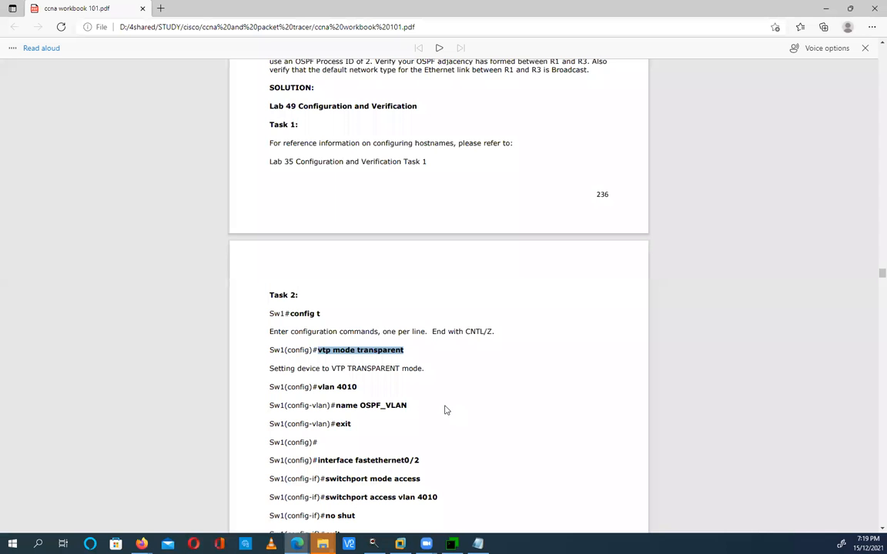
pyautogui.doubleClick(345, 387)
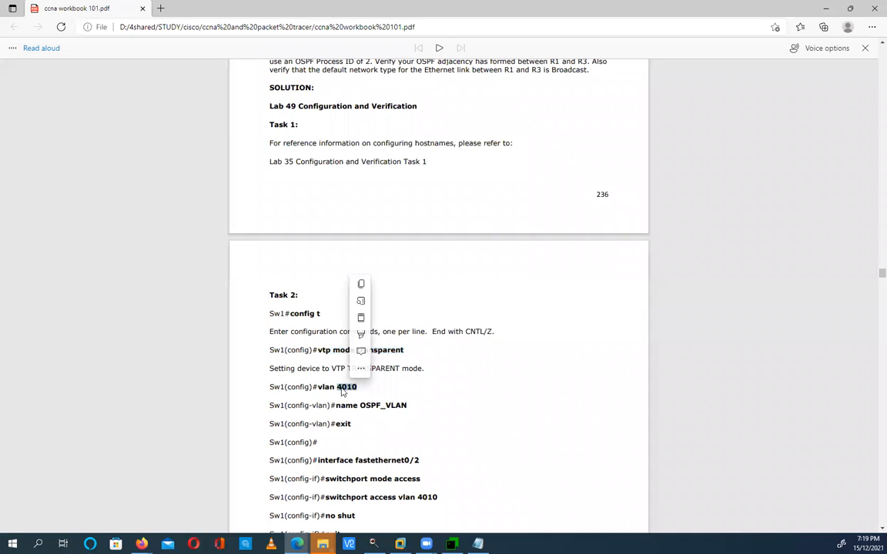
pyautogui.click(383, 285)
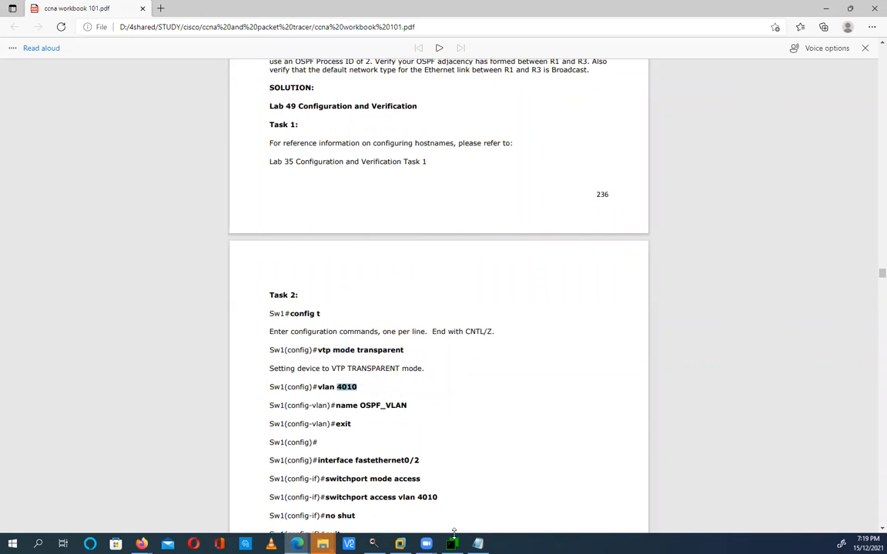
pyautogui.click(452, 543)
pyautogui.rightClick(438, 353)
pyautogui.press('Return')
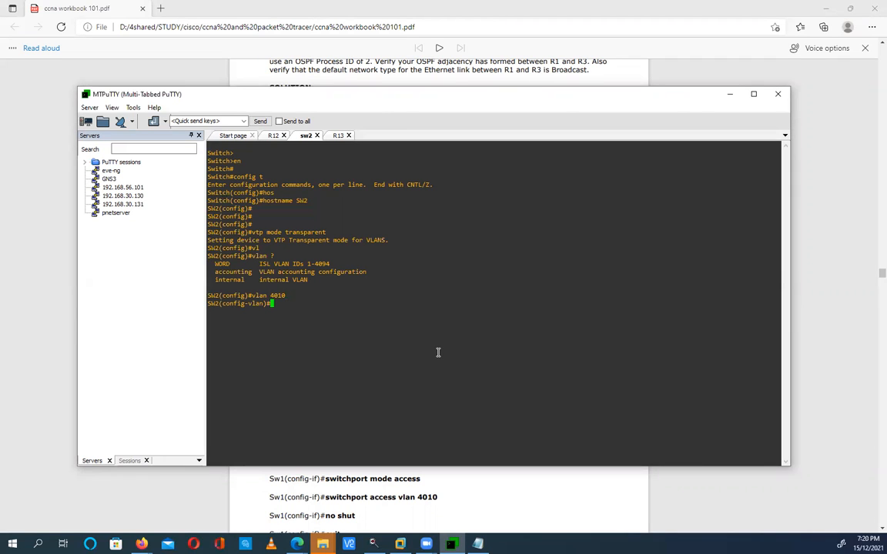
# - Name the new VLAN VLAN4010
pyautogui.write('na')
pyautogui.press('Tab')
pyautogui.write('VLAN4010')
pyautogui.press('Return')
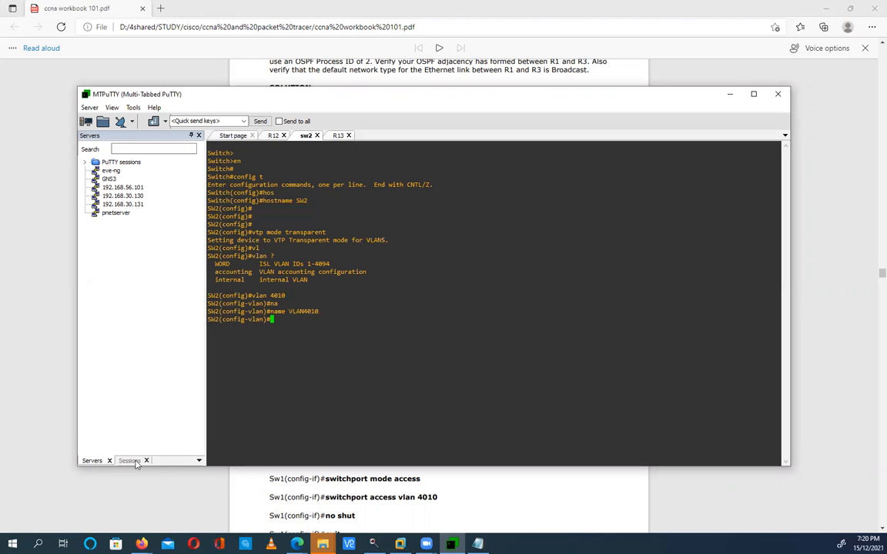
# - Check the workbook's interface commands and sw2's ports in the EVE topology, and enter interface configuration for e0/0 on SW2
pyautogui.hotkey('alt', 'Tab')
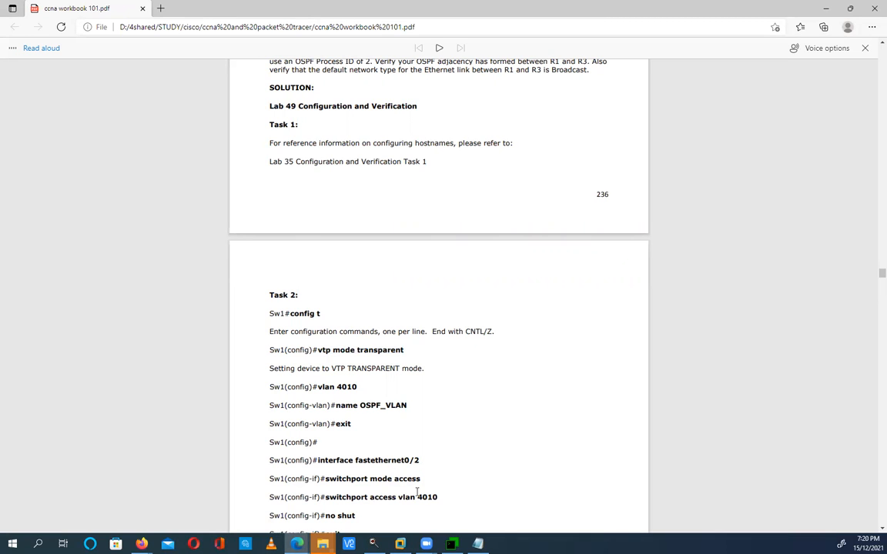
pyautogui.scroll(-2, 423, 462)
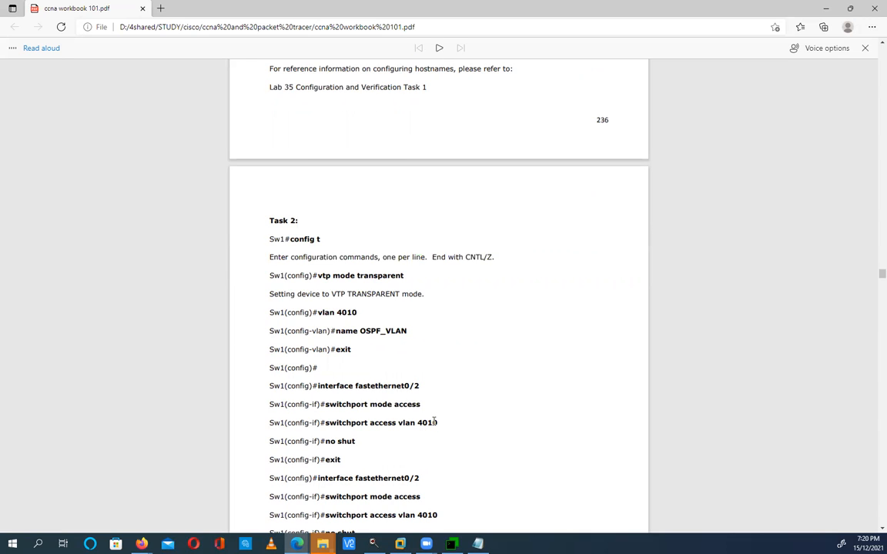
pyautogui.hotkey('alt', 'Tab')
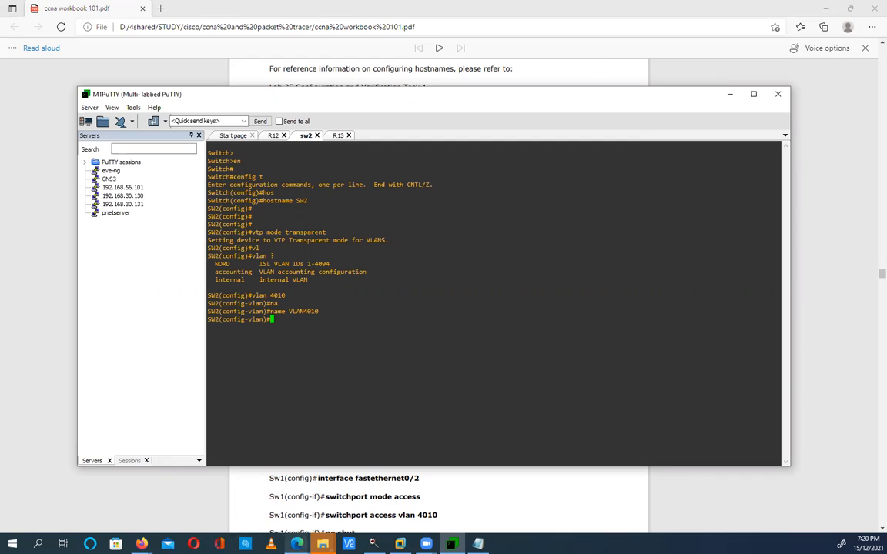
pyautogui.moveTo(142, 544)
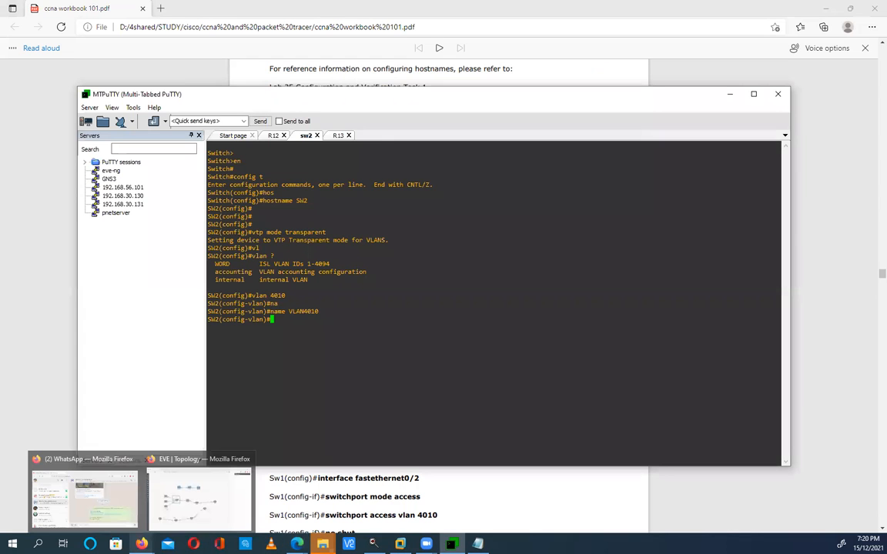
pyautogui.click(205, 496)
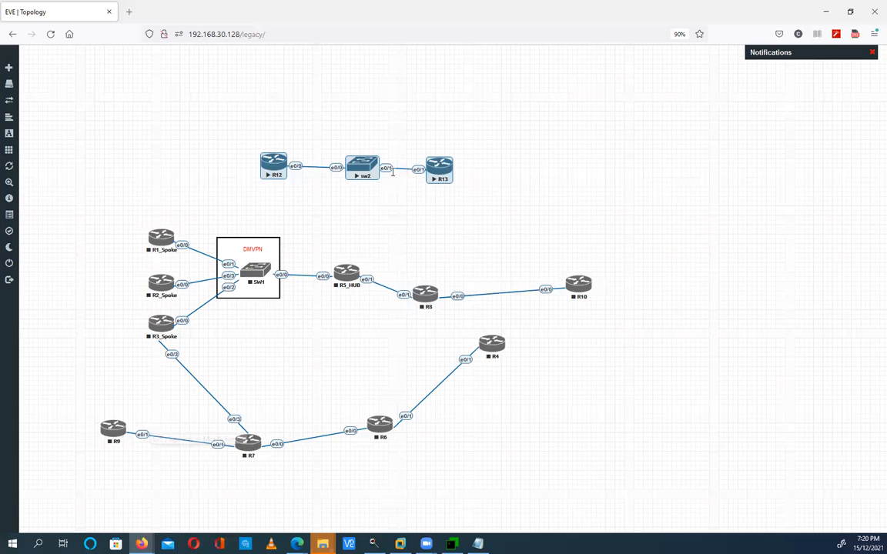
pyautogui.click(452, 543)
pyautogui.write('int e0/0')
pyautogui.press('Return')
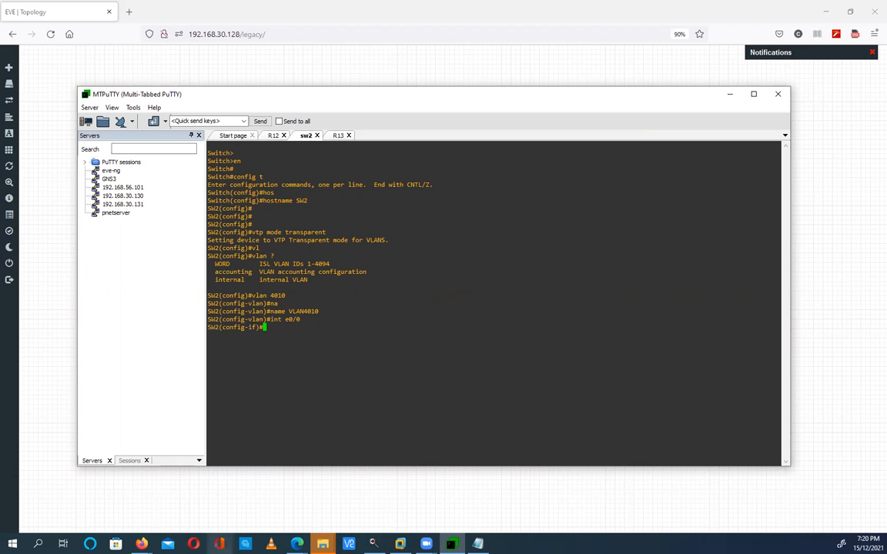
# - Copy switchport mode access from the workbook's Task 2 and apply it to SW2's e0/0 interface
pyautogui.click(339, 505)
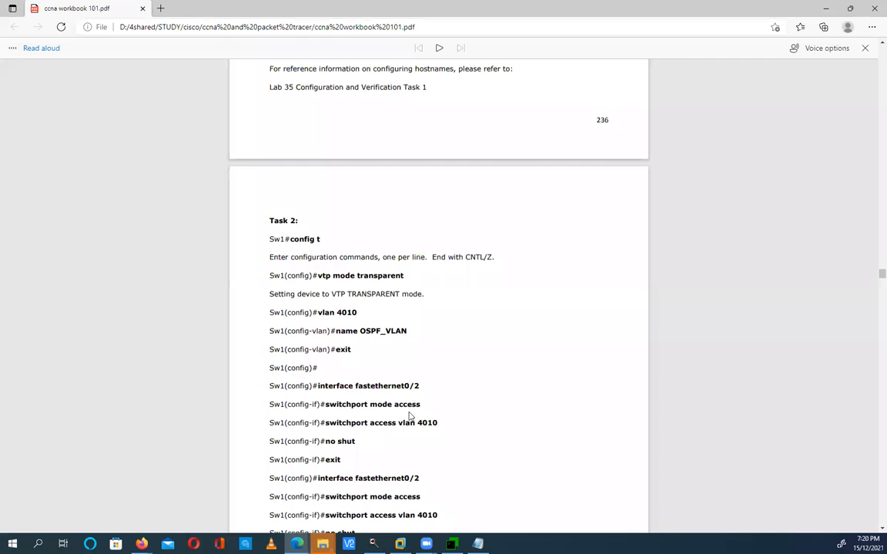
pyautogui.tripleClick(327, 404)
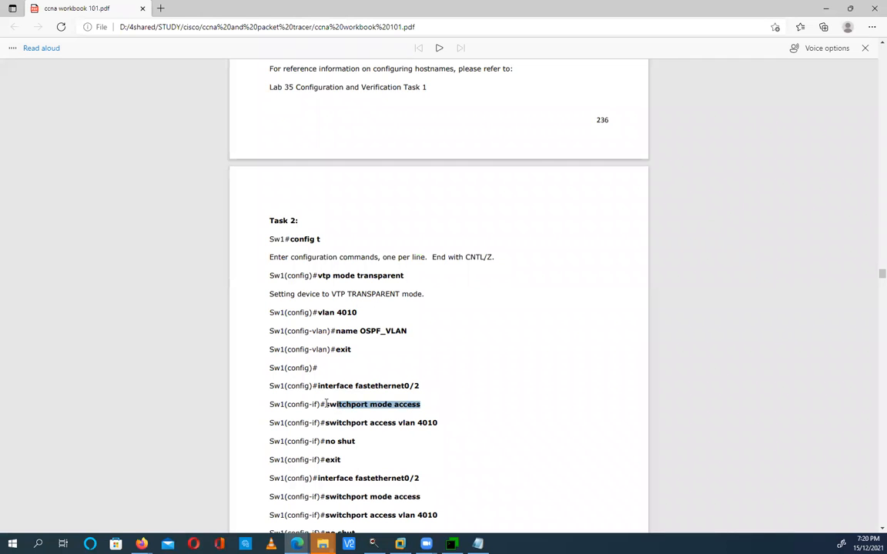
pyautogui.rightClick(366, 300)
pyautogui.click(362, 300)
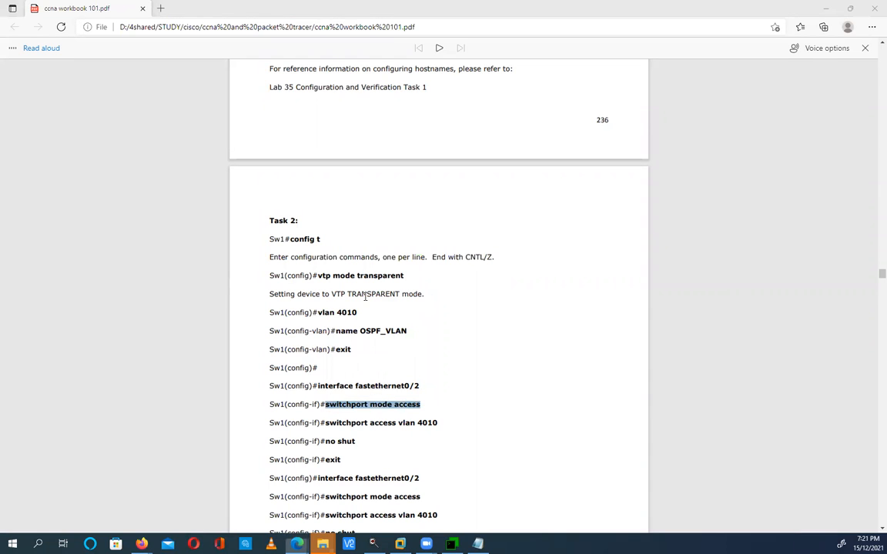
pyautogui.hotkey('alt', 'Tab')
pyautogui.rightClick(400, 339)
pyautogui.press('Return')
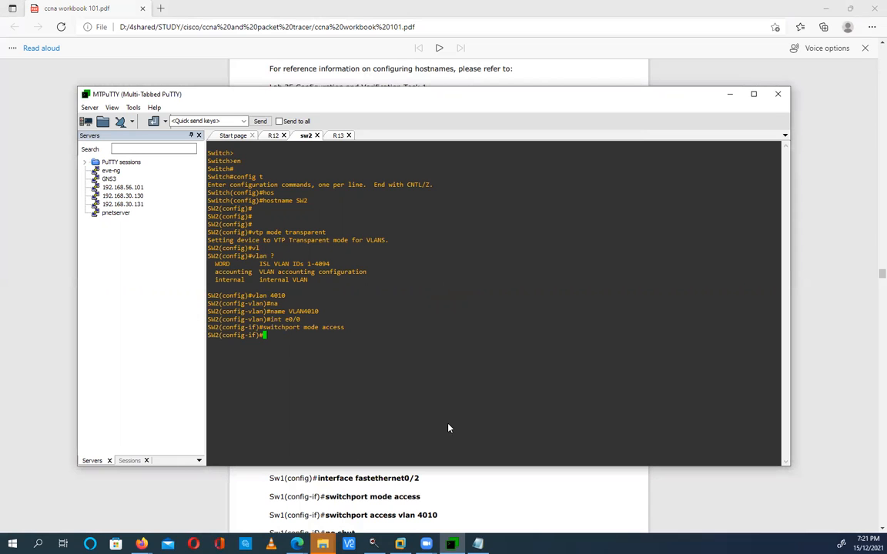
# - Copy switchport access vlan 4010 from the workbook and apply it to SW2's e0/0 interface
pyautogui.hotkey('alt', 'Tab')
pyautogui.moveTo(442, 422); pyautogui.dragTo(324, 423)
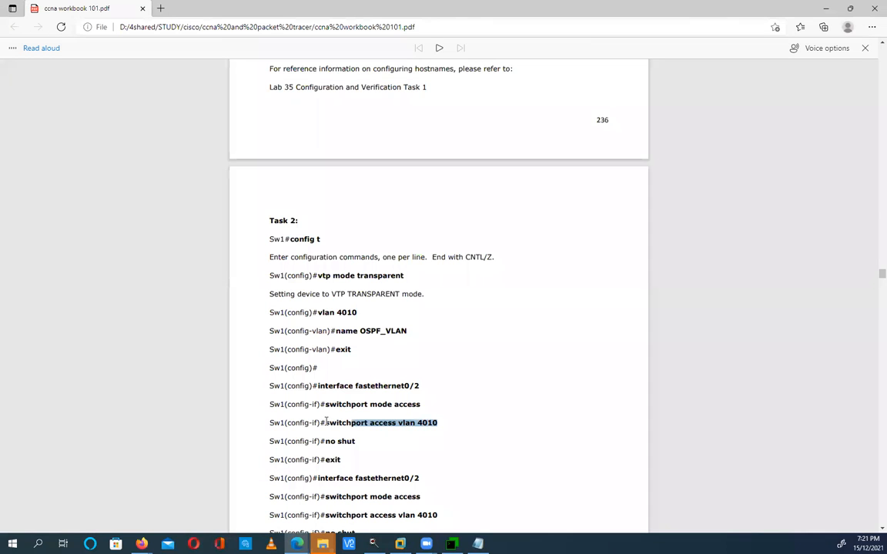
pyautogui.rightClick(364, 422)
pyautogui.click(372, 318)
pyautogui.hotkey('alt', 'Tab')
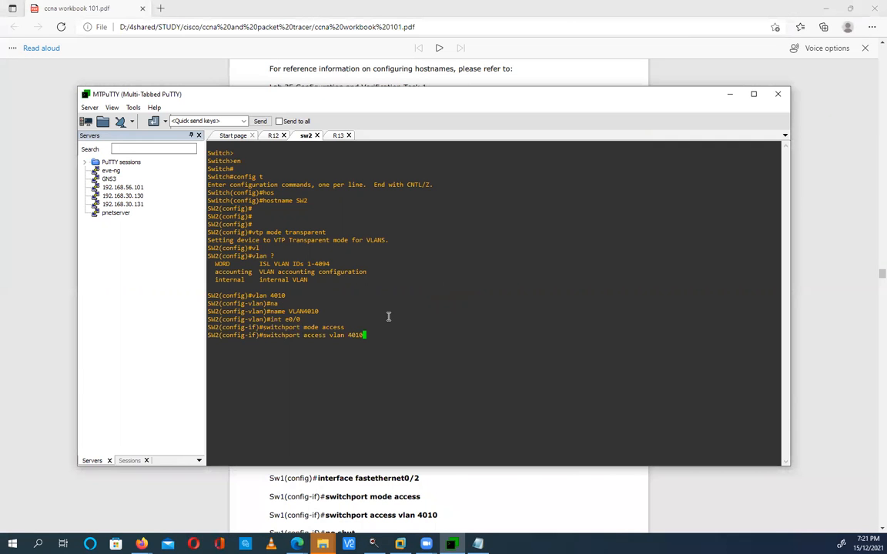
pyautogui.press('Return')
# - List SW2's interfaces with do sh ip int br and enter interface configuration for Ethernet0/1
pyautogui.write('do sh ip int br')
pyautogui.press('Return')
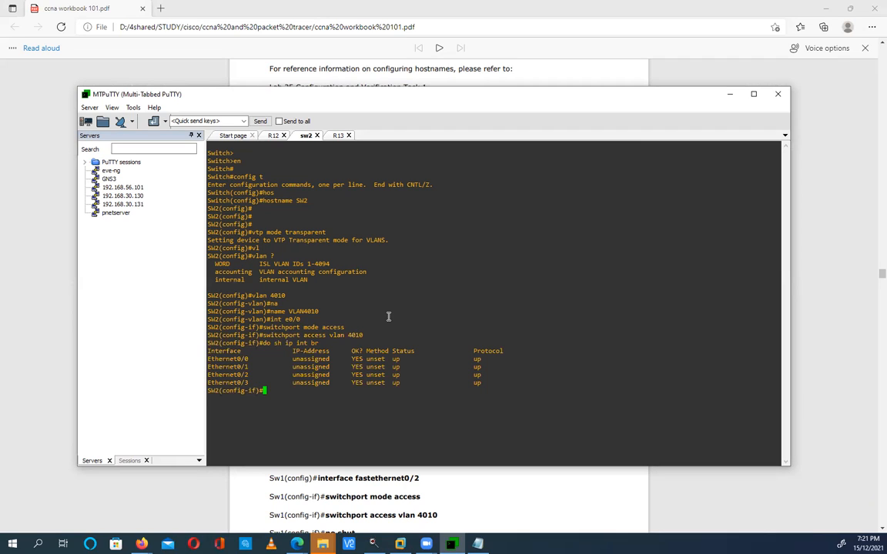
pyautogui.doubleClick(232, 367)
pyautogui.rightClick(232, 367)
pyautogui.press('Home')
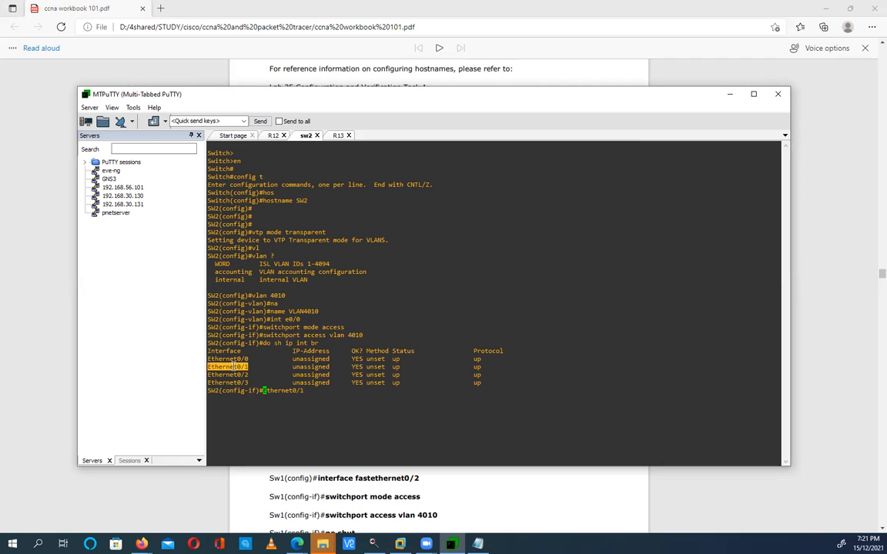
pyautogui.write('int')
pyautogui.press('Return')
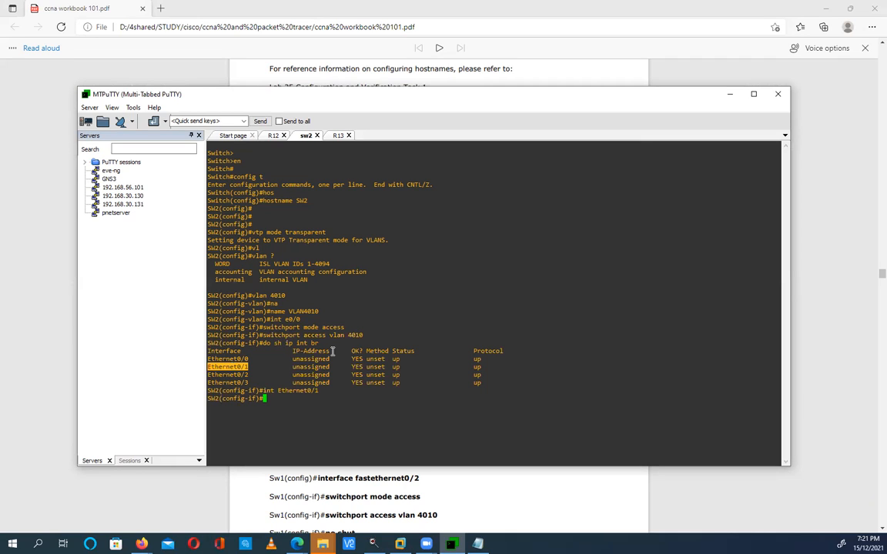
# - Apply the earlier switchport mode access and switchport access vlan 4010 commands to Ethernet0/1 by reusing them from the console output
pyautogui.moveTo(260, 327); pyautogui.dragTo(462, 328)
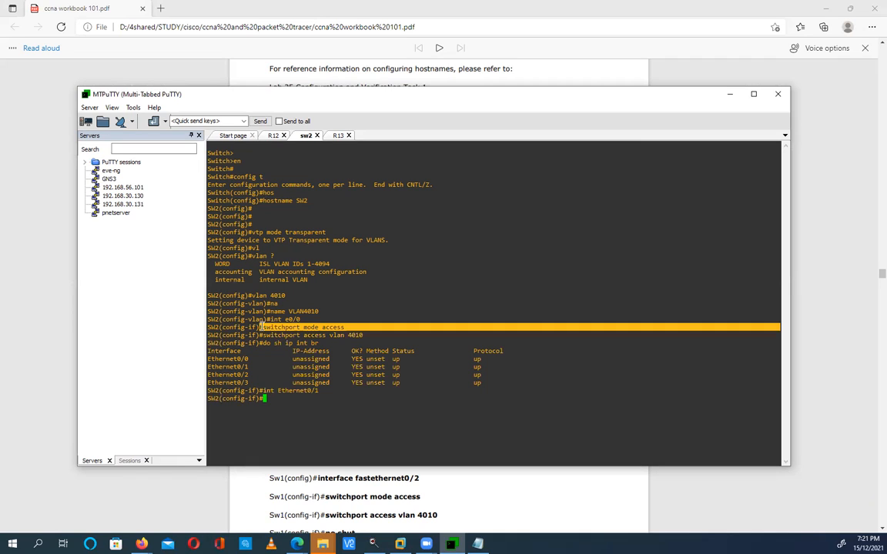
pyautogui.rightClick(357, 333)
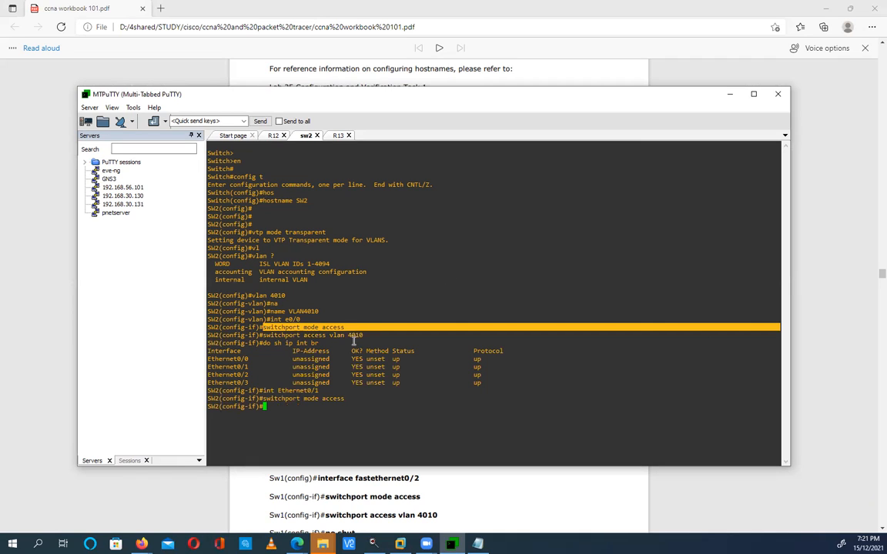
pyautogui.moveTo(367, 335); pyautogui.dragTo(263, 333)
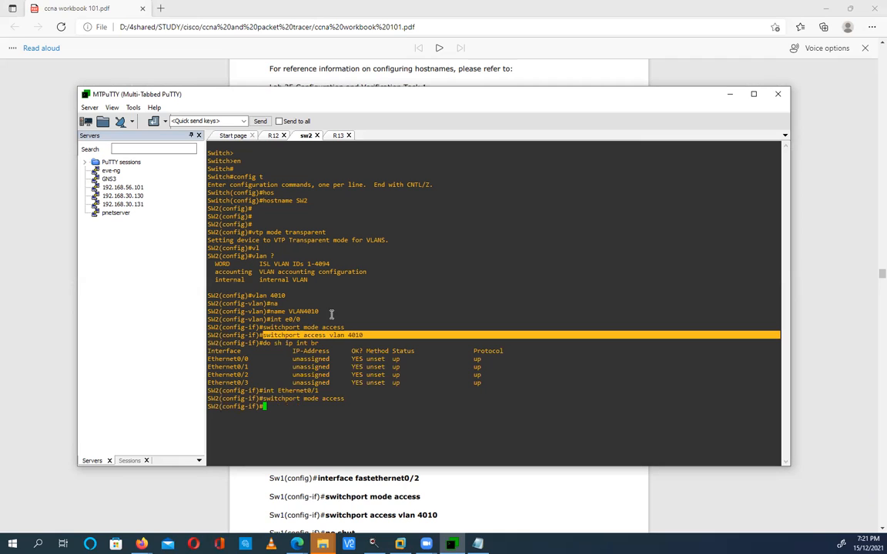
pyautogui.rightClick(462, 285)
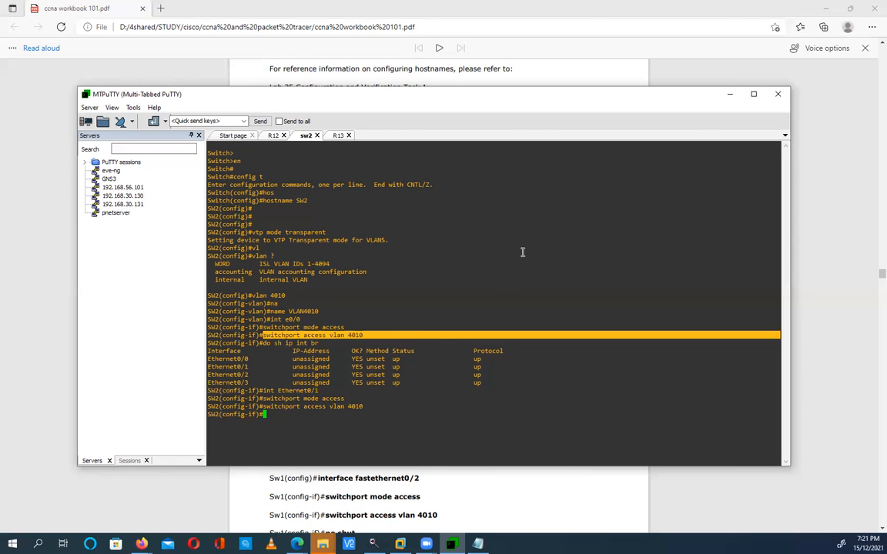
# - Check SW2's ARP table with do sh arp
pyautogui.write('so')
pyautogui.press('BackSpace')
pyautogui.press('BackSpace')
pyautogui.press('BackSpace')
pyautogui.write('do sh arp')
pyautogui.press('Return')
# - Try do sh mac-add on SW2 and correct it to do sh mac add to view the MAC address table
pyautogui.write('dos')
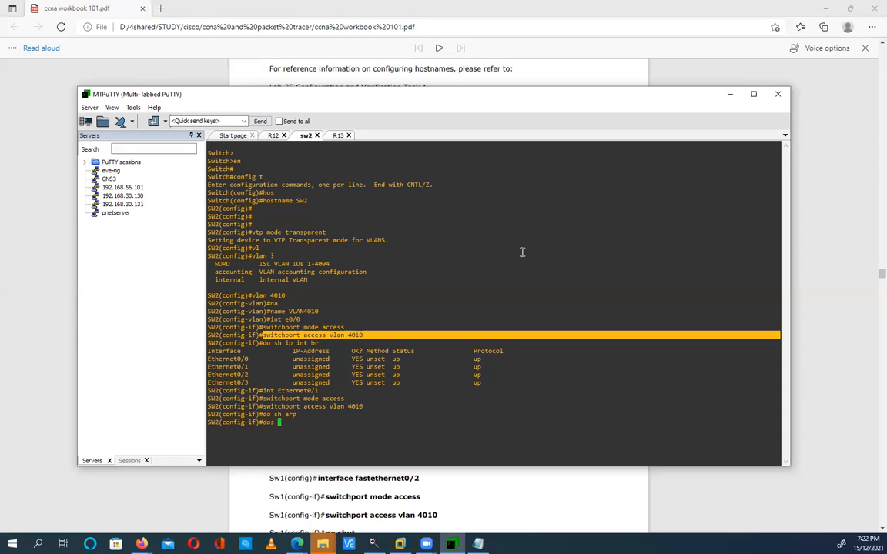
pyautogui.press('BackSpace')
pyautogui.write('sh mac-add')
pyautogui.press('Return')
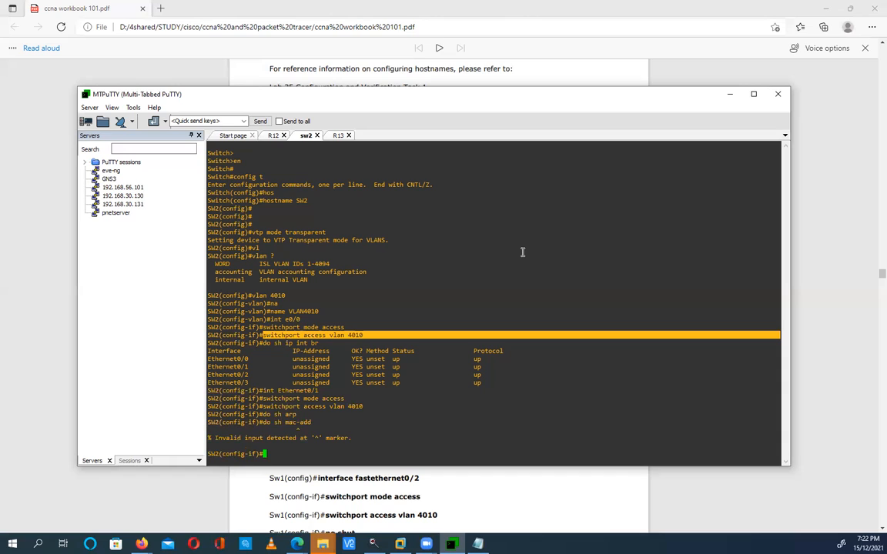
pyautogui.press('Up')
pyautogui.press('Left')
pyautogui.press('Left')
pyautogui.press('BackSpace')
pyautogui.press('BackSpace')
pyautogui.press('Return')
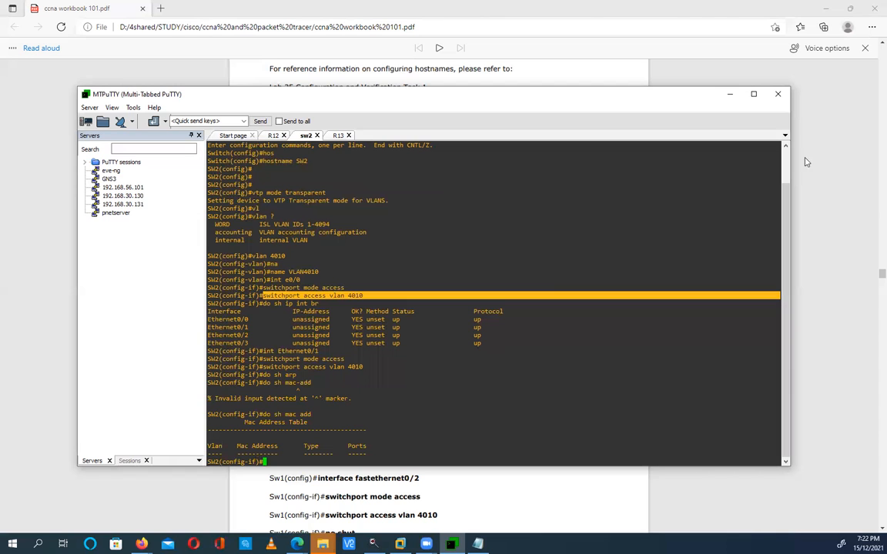
# - Find the verification command after the switchport configuration in the workbook's Task 2 and copy show vlan brief
pyautogui.click(732, 94)
pyautogui.scroll(-1, 527, 323)
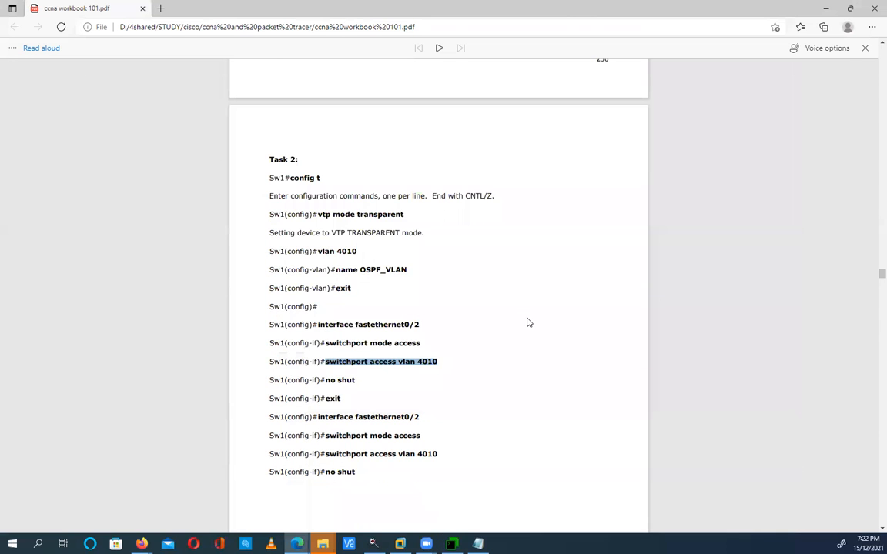
pyautogui.scroll(-2, 527, 323)
pyautogui.scroll(-5, 527, 324)
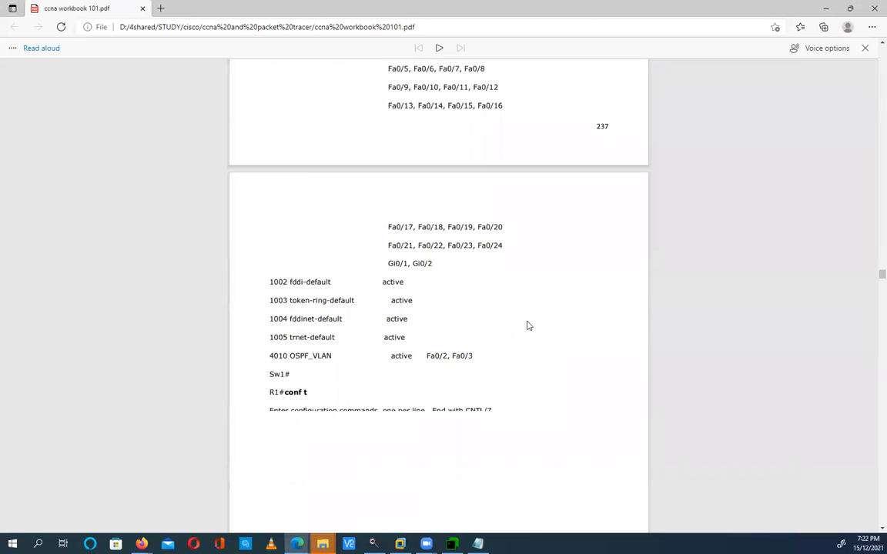
pyautogui.scroll(4, 346, 289)
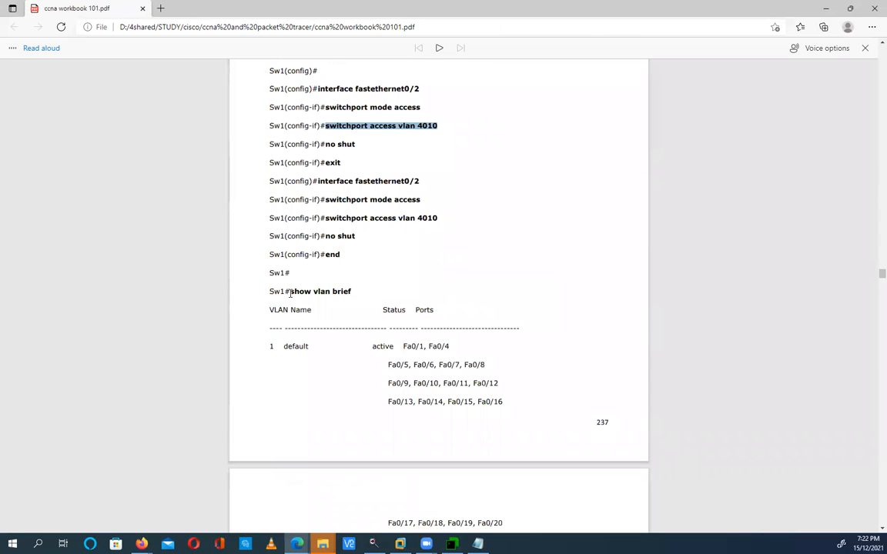
pyautogui.moveTo(352, 293); pyautogui.dragTo(291, 293)
pyautogui.hotkey('ctrl', 'c')
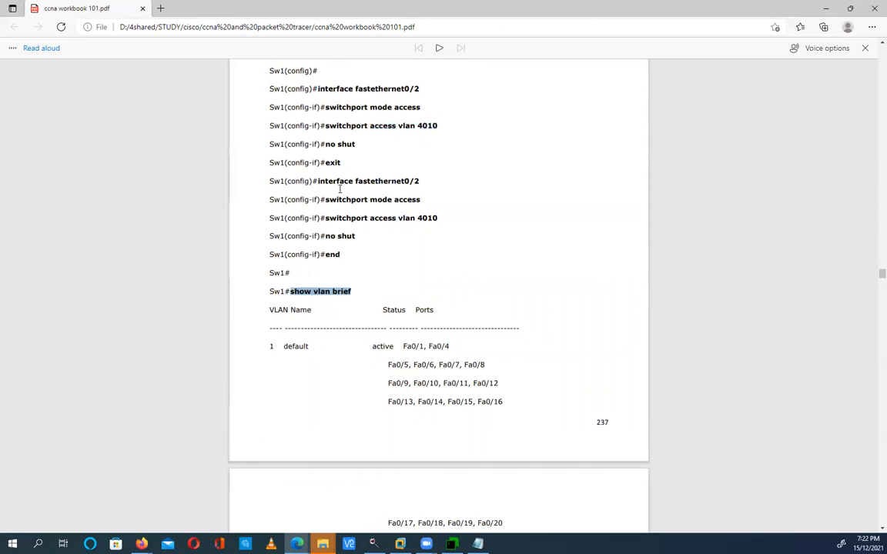
# - Run do show vlan brief on SW2 with the copied command and examine the VLAN 4010 row
pyautogui.hotkey('alt', 'Tab')
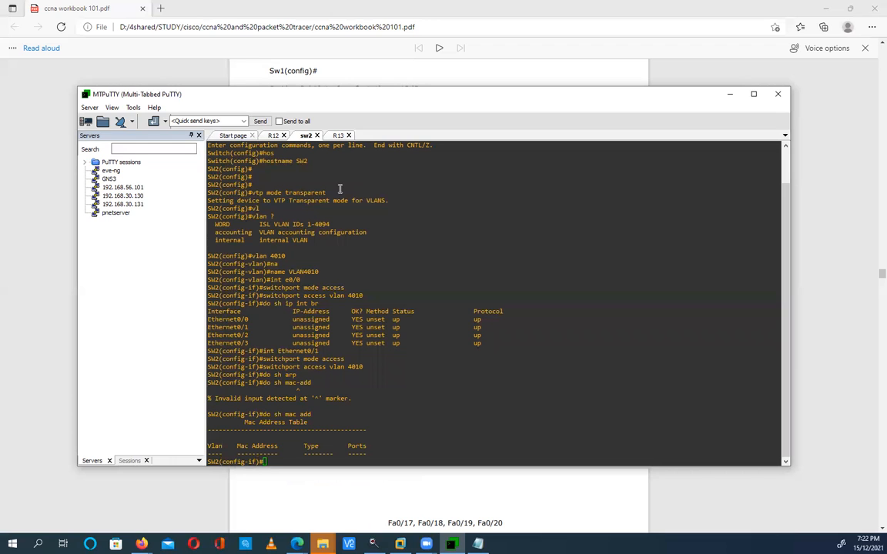
pyautogui.click(606, 249)
pyautogui.write('do')
pyautogui.rightClick(607, 249)
pyautogui.press('Return')
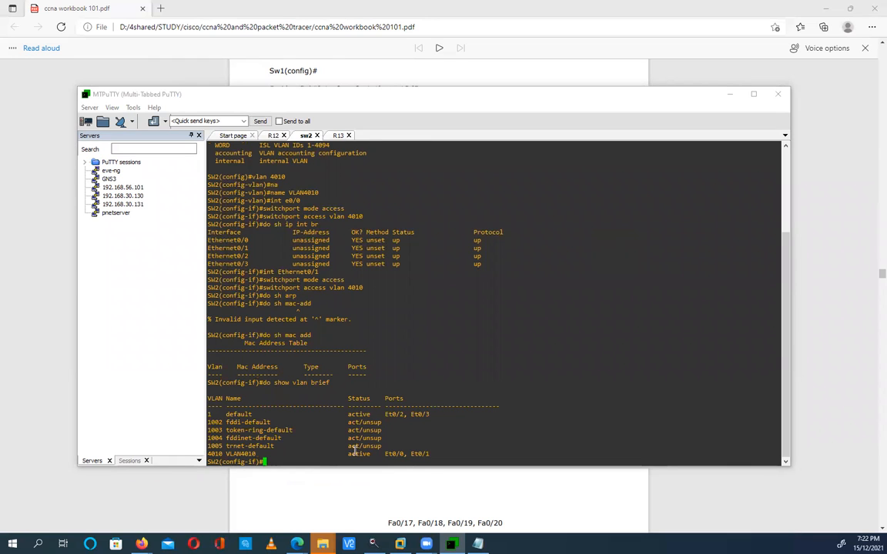
pyautogui.moveTo(260, 445); pyautogui.dragTo(209, 454)
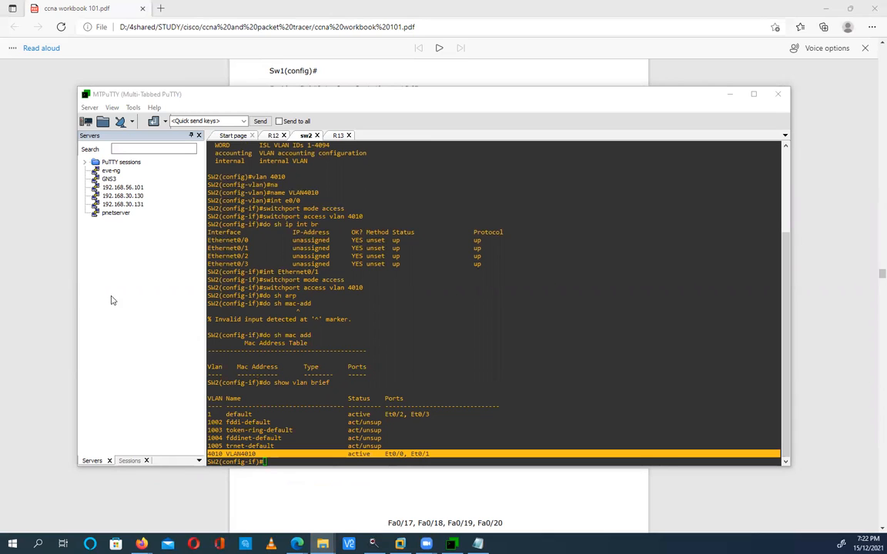
# - Find the R1 configuration below the VLAN table in the workbook and copy its conf t command
pyautogui.click(732, 94)
pyautogui.scroll(-5, 692, 334)
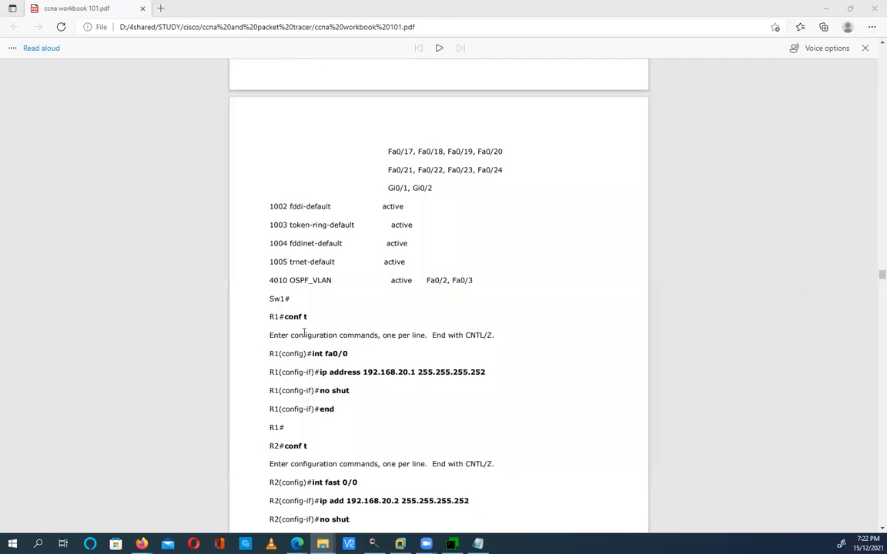
pyautogui.moveTo(310, 318); pyautogui.dragTo(284, 316)
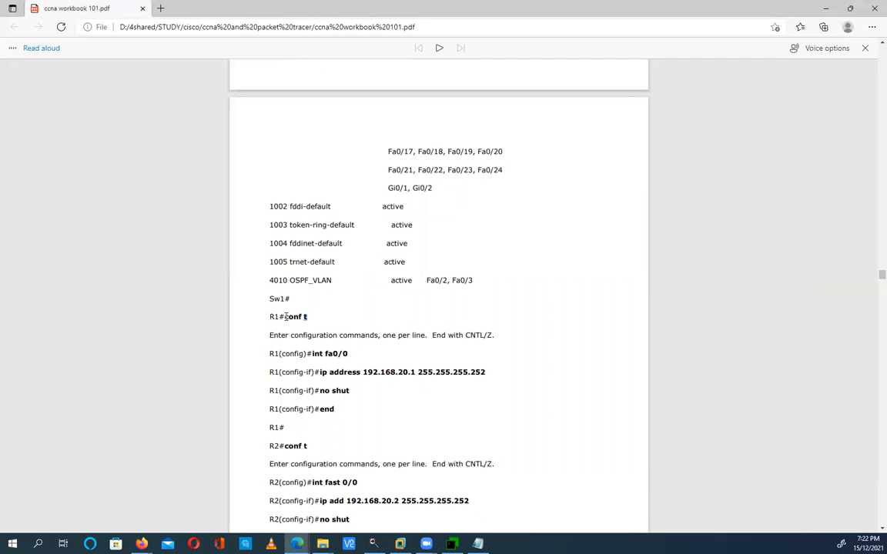
pyautogui.rightClick(284, 316)
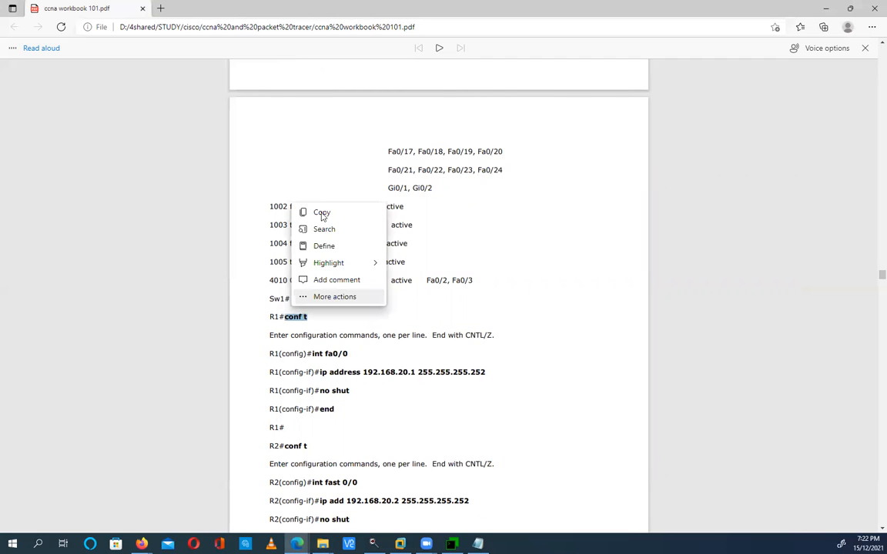
pyautogui.click(323, 214)
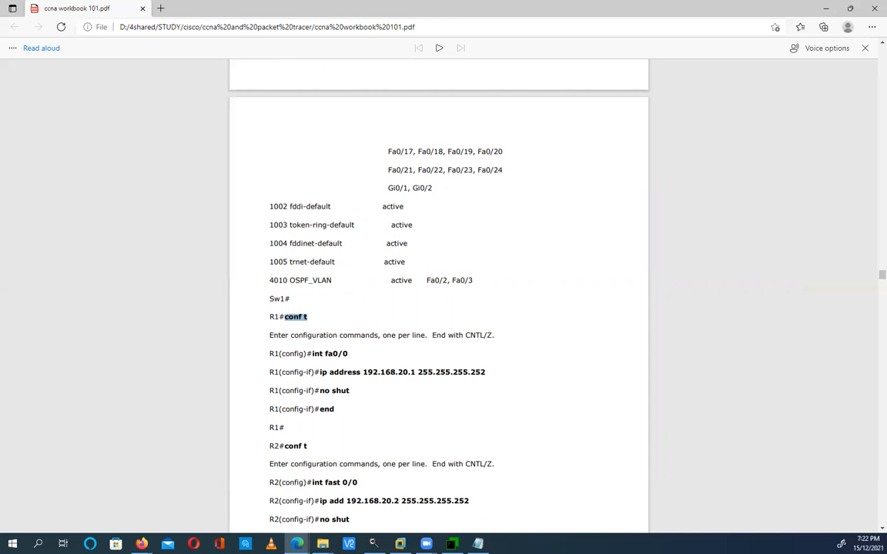
pyautogui.moveTo(451, 544)
pyautogui.click(413, 472)
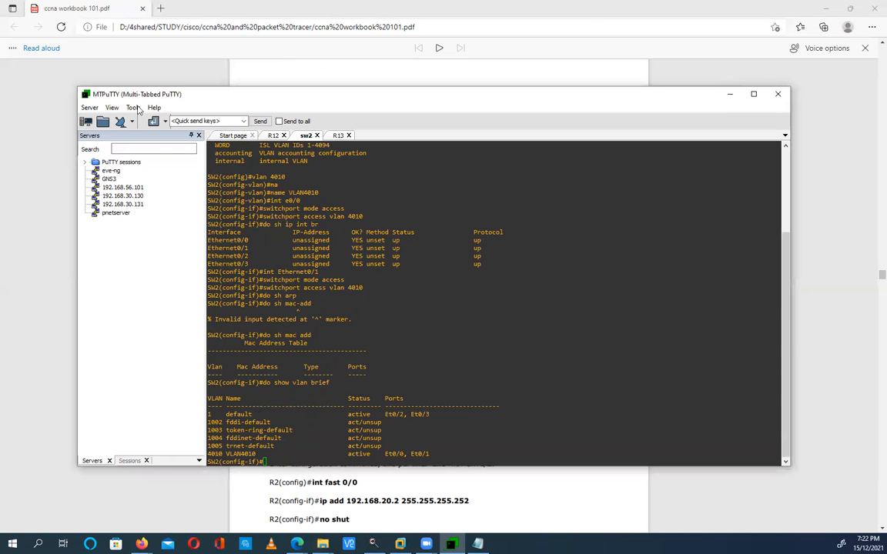
pyautogui.click(134, 108)
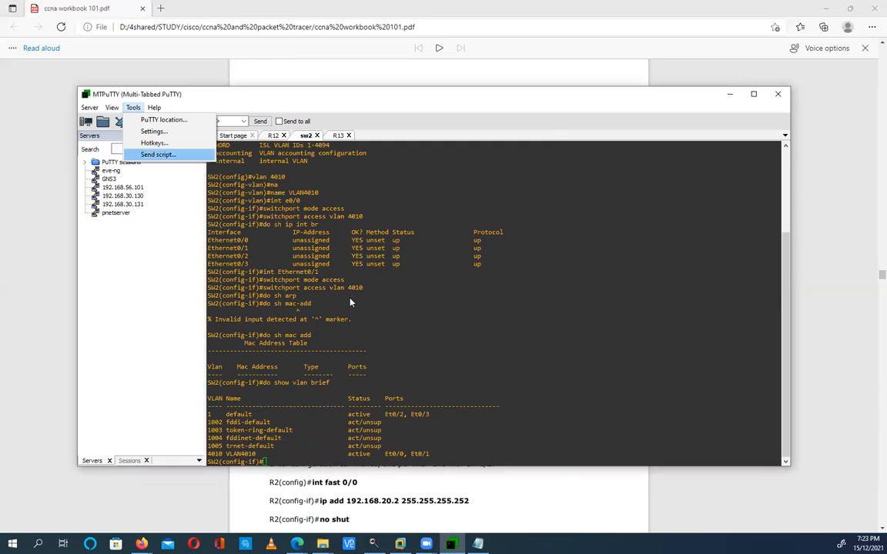
pyautogui.press('Return')
pyautogui.click(341, 287)
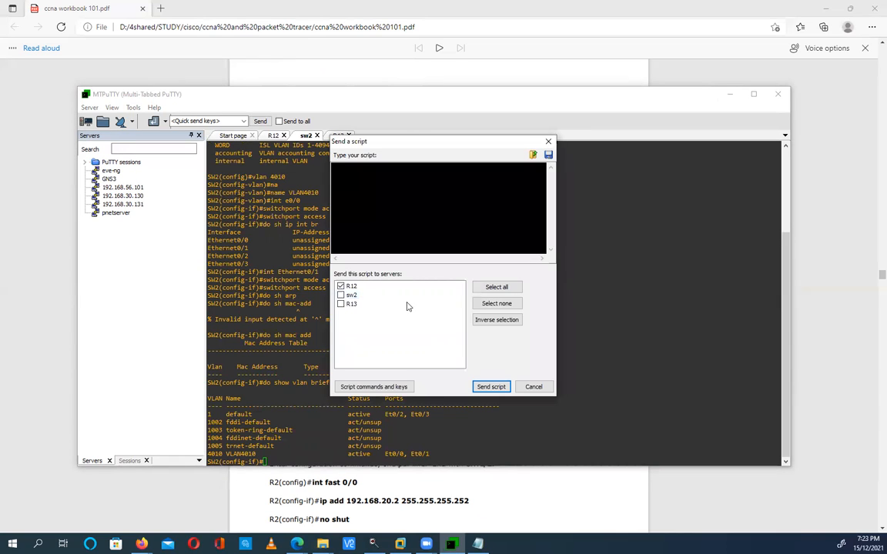
pyautogui.click(342, 304)
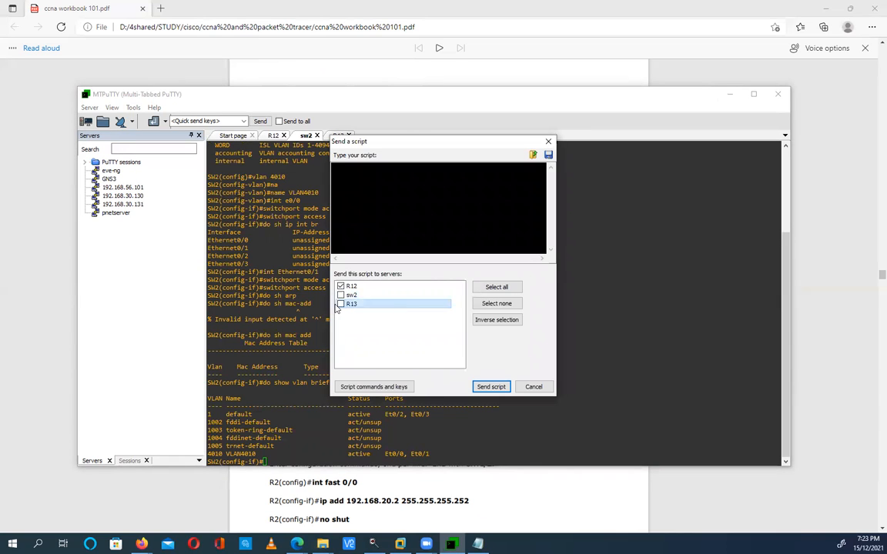
pyautogui.click(391, 240)
pyautogui.write('conf t')
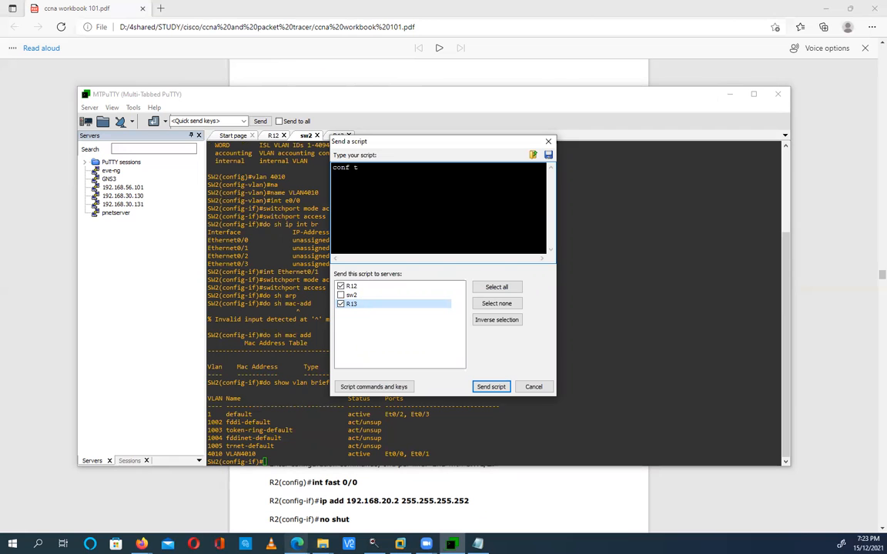
pyautogui.click(142, 544)
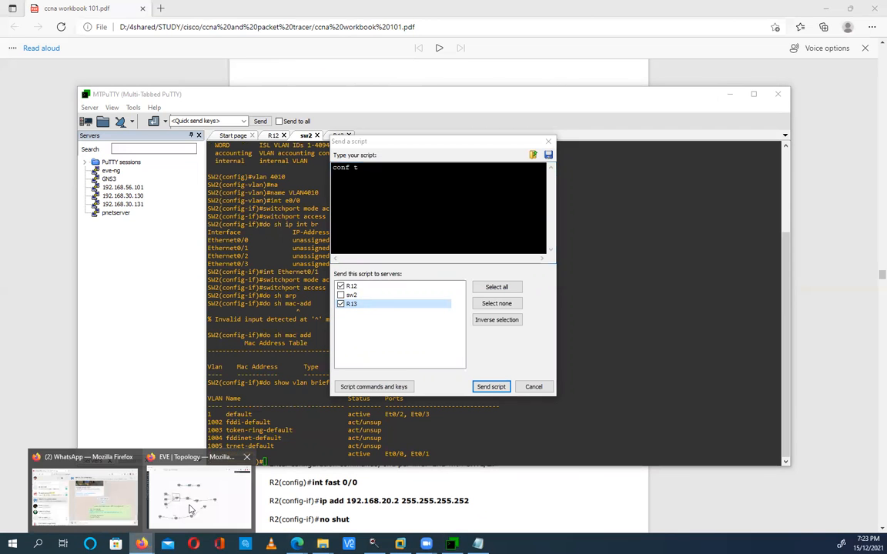
pyautogui.click(191, 509)
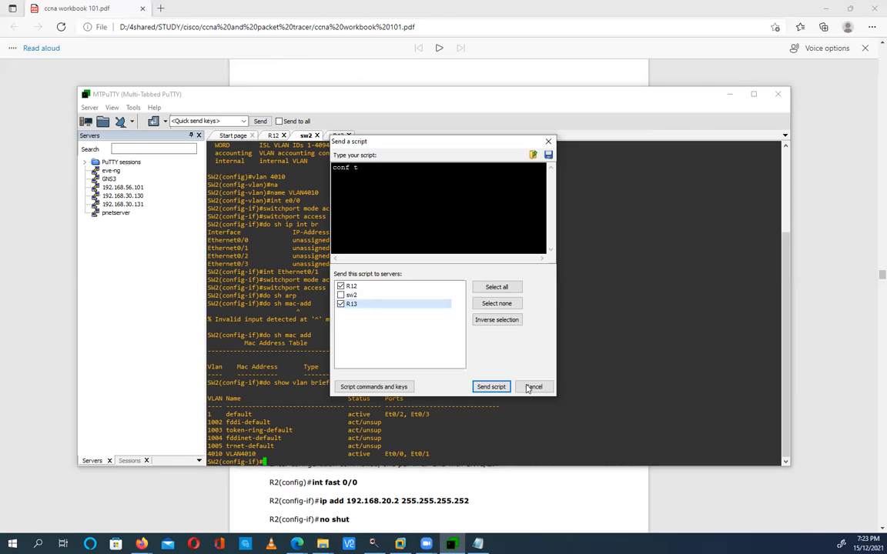
pyautogui.click(528, 389)
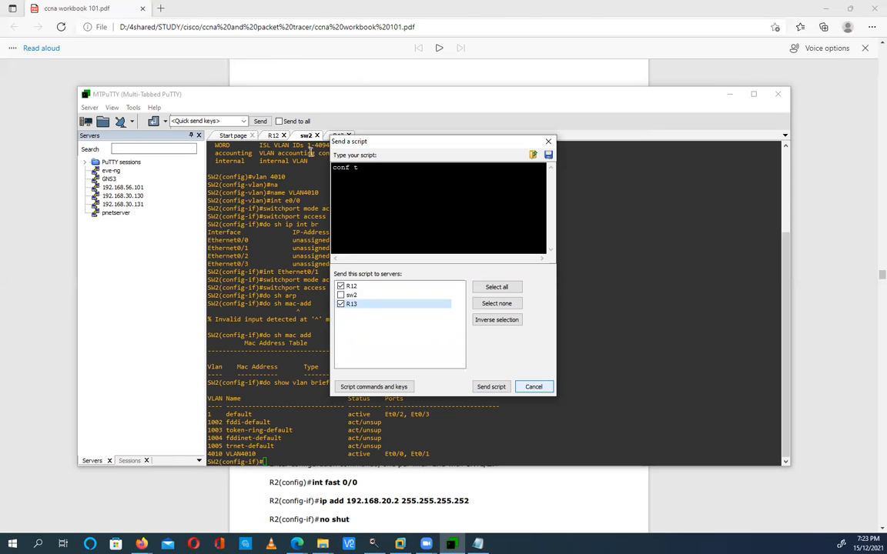
# - Enter global configuration mode on R12 with config t and open interface e0/0
pyautogui.click(270, 136)
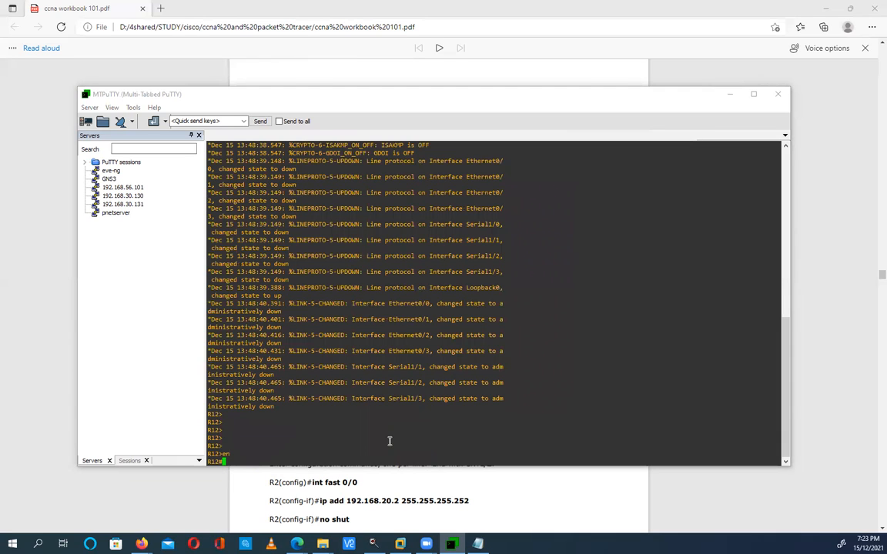
pyautogui.write('config t')
pyautogui.press('Return')
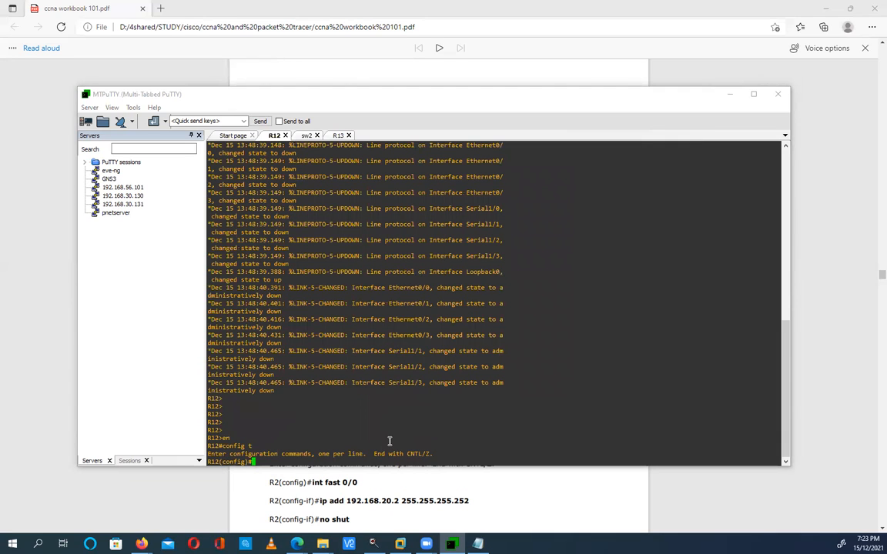
pyautogui.write('int e0/0')
pyautogui.press('Return')
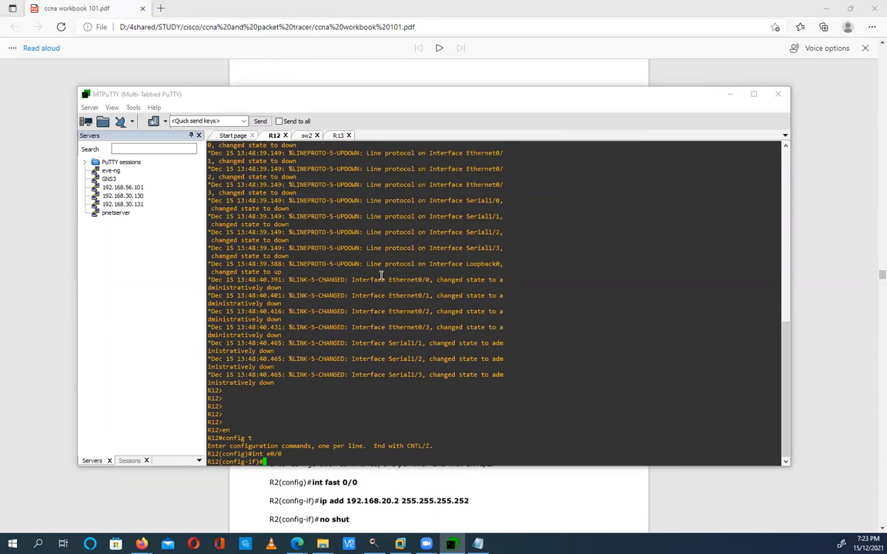
# - Enter global configuration mode on R13 with config t
pyautogui.click(341, 135)
pyautogui.write('config')
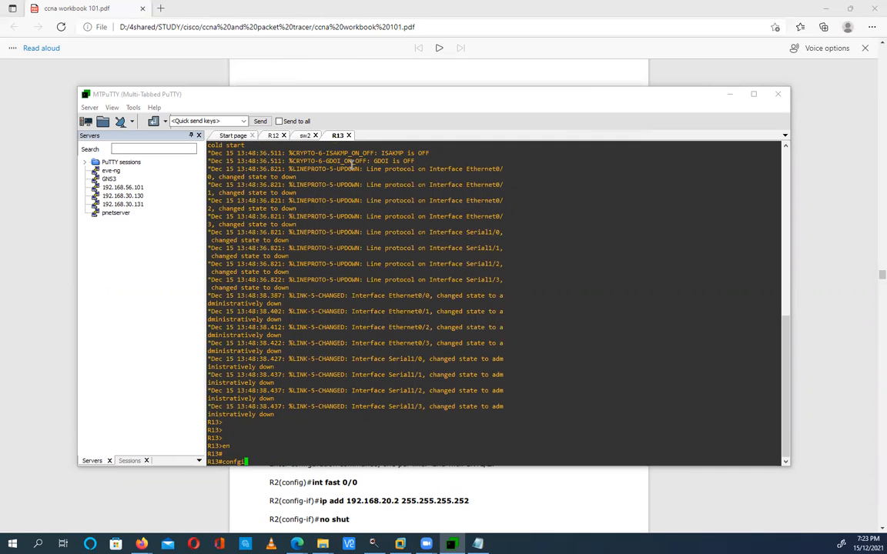
pyautogui.press('BackSpace')
pyautogui.press('BackSpace')
pyautogui.press('BackSpace')
pyautogui.write('ig t')
pyautogui.press('Return')
# - Try to open interface e1/0 on R13, first as e1/0 and again as int e1/0
pyautogui.write('e1/0')
pyautogui.press('Return')
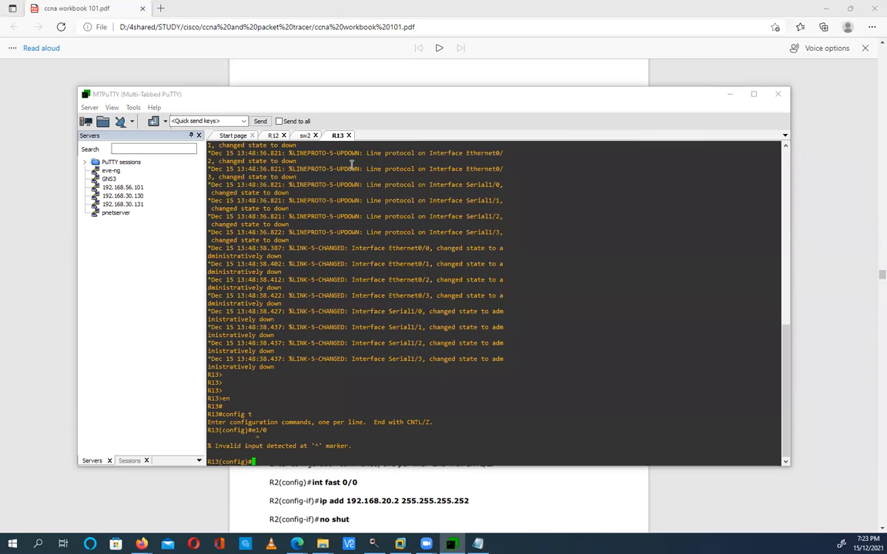
pyautogui.write('int e1/0')
pyautogui.press('Return')
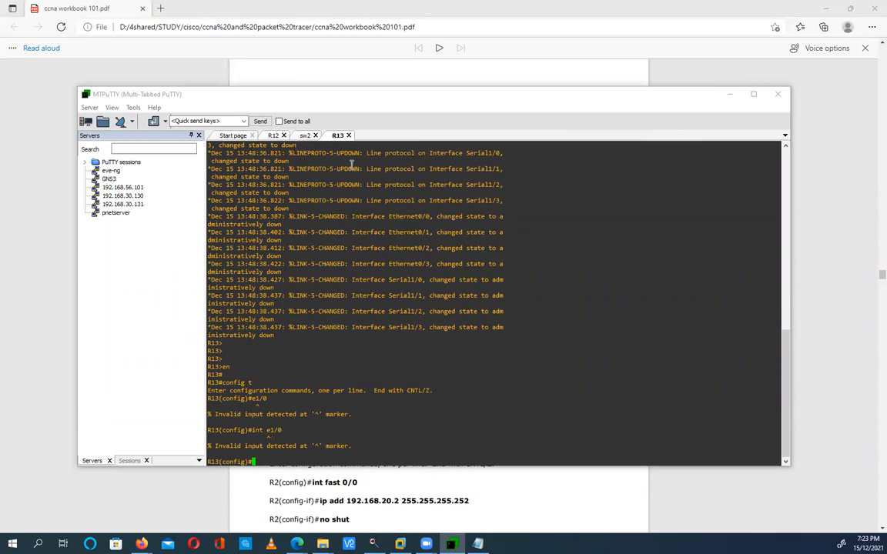
# - Open interface e0/1 on R13 by correcting the previous command to int e0/1
pyautogui.press('Up')
pyautogui.press('BackSpace')
pyautogui.press('BackSpace')
pyautogui.press('BackSpace')
pyautogui.write('0/1')
pyautogui.press('Return')
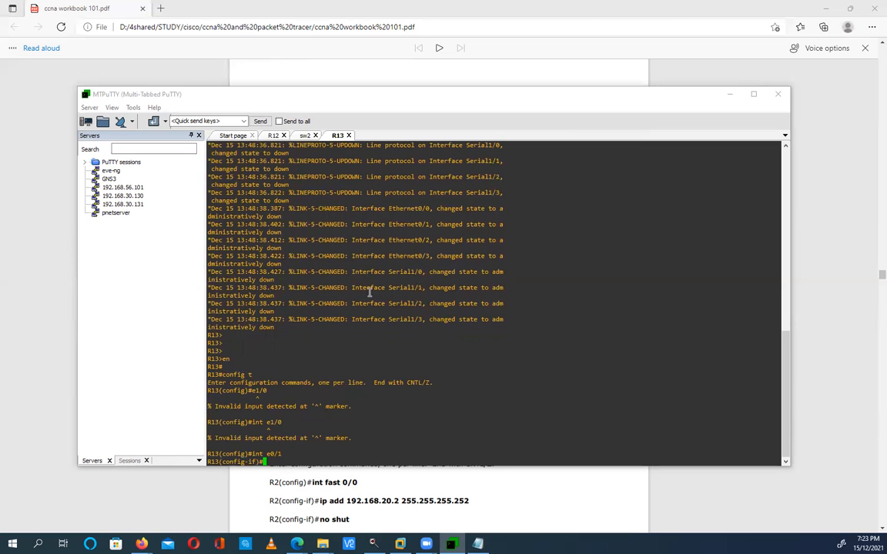
# - Review the workbook's router addressing and Task 3, and copy R1's command ip address 192.168.20.1 255.255.255.252
pyautogui.click(44, 312)
pyautogui.scroll(-1, 429, 392)
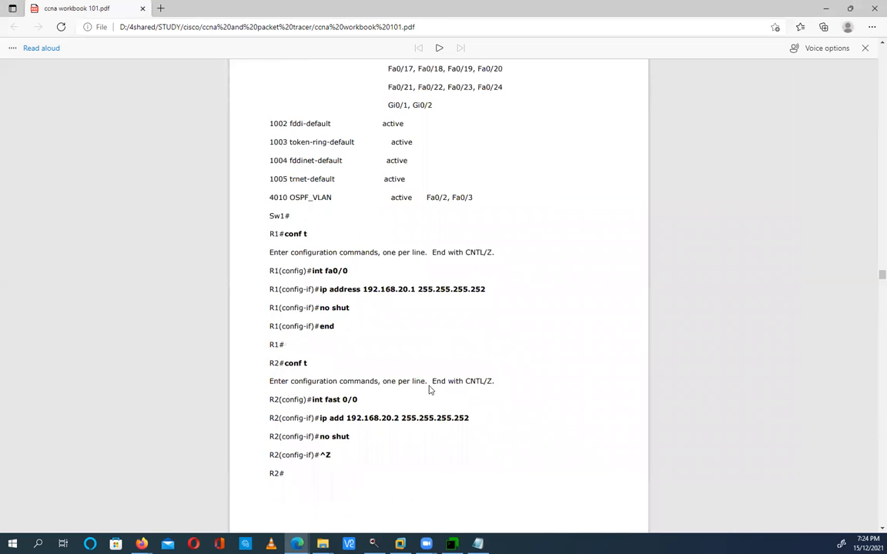
pyautogui.scroll(-1, 429, 390)
pyautogui.scroll(-3, 429, 389)
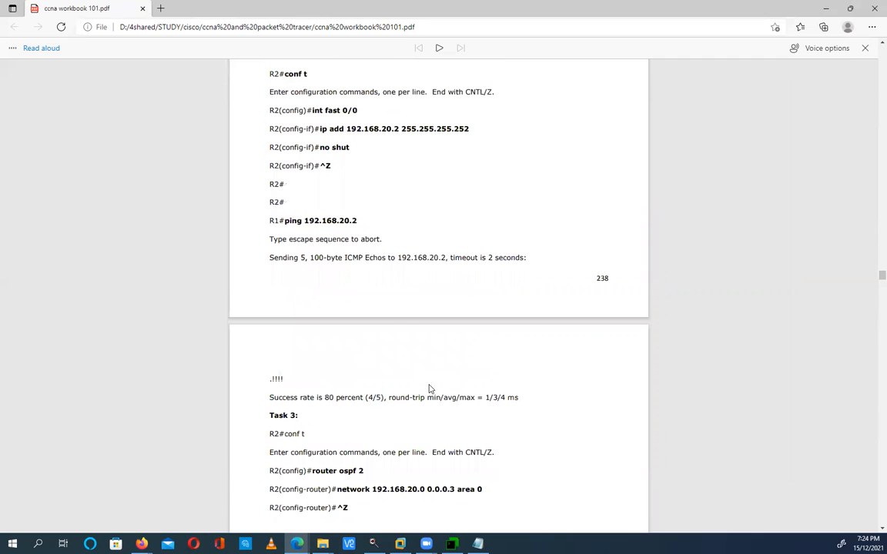
pyautogui.scroll(3, 429, 389)
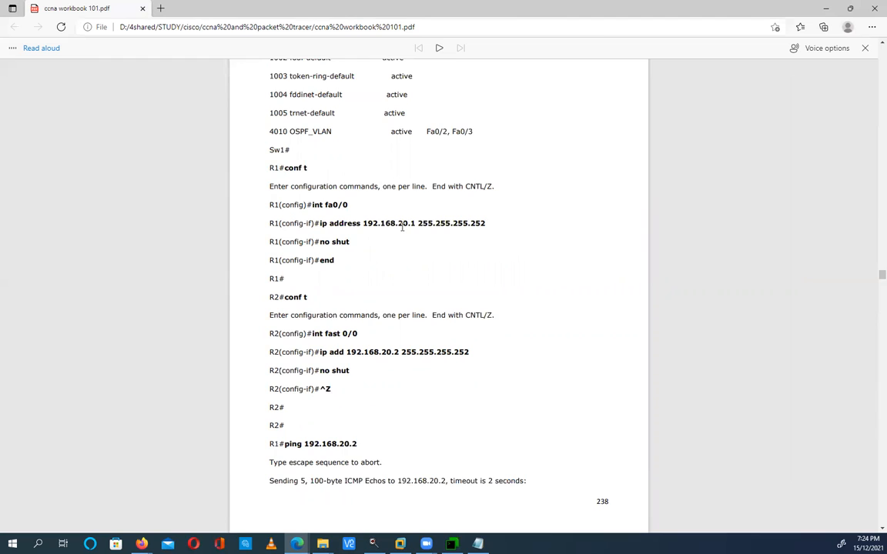
pyautogui.moveTo(344, 224); pyautogui.dragTo(315, 222)
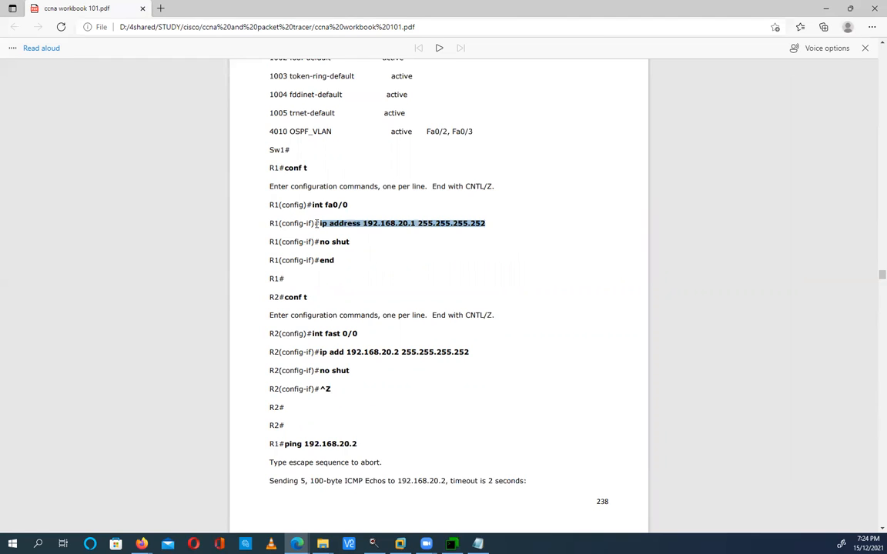
pyautogui.rightClick(331, 218)
pyautogui.click(358, 122)
# - Assign 192.168.20.1 255.255.255.252 to R12's e0/0 with the copied ip address command
pyautogui.click(452, 544)
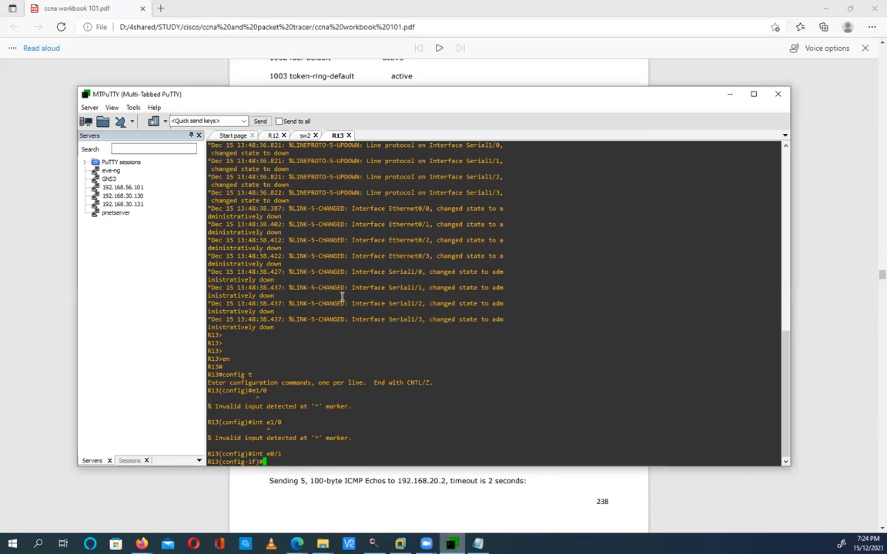
pyautogui.click(274, 135)
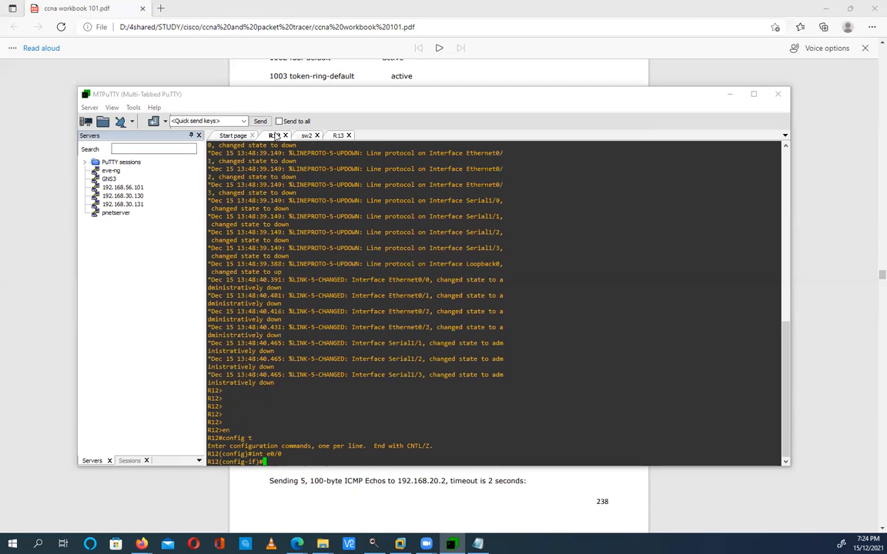
pyautogui.rightClick(397, 404)
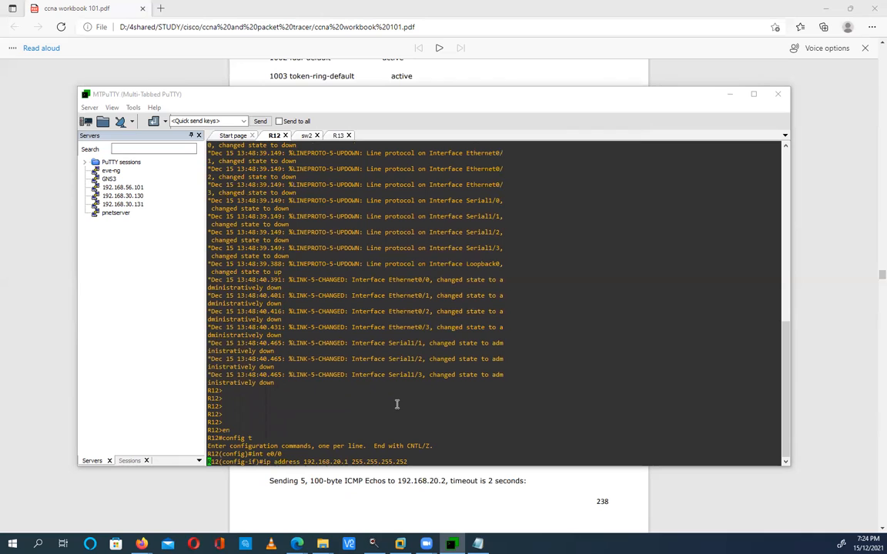
pyautogui.press('Return')
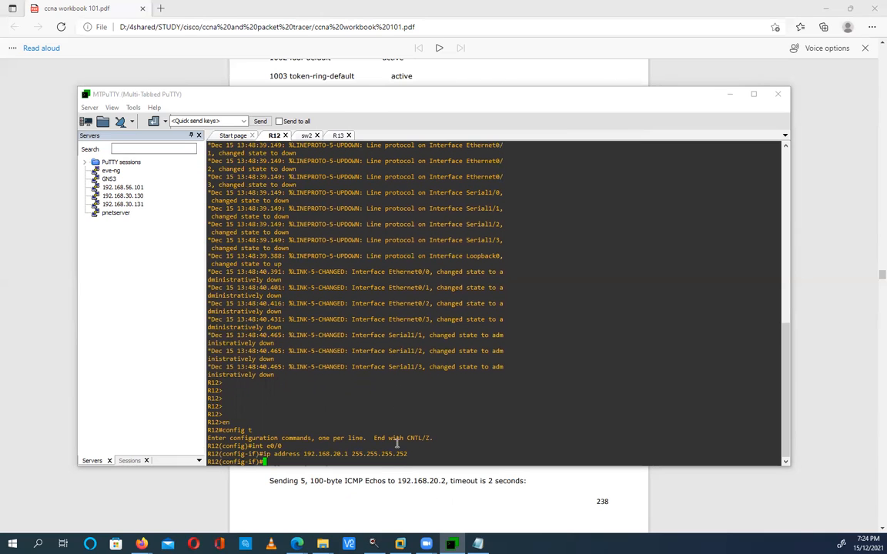
# - Reuse R12's address command on R13's e0/1 to assign ip address 192.168.20.2 255.255.255.252
pyautogui.moveTo(261, 453); pyautogui.dragTo(344, 454)
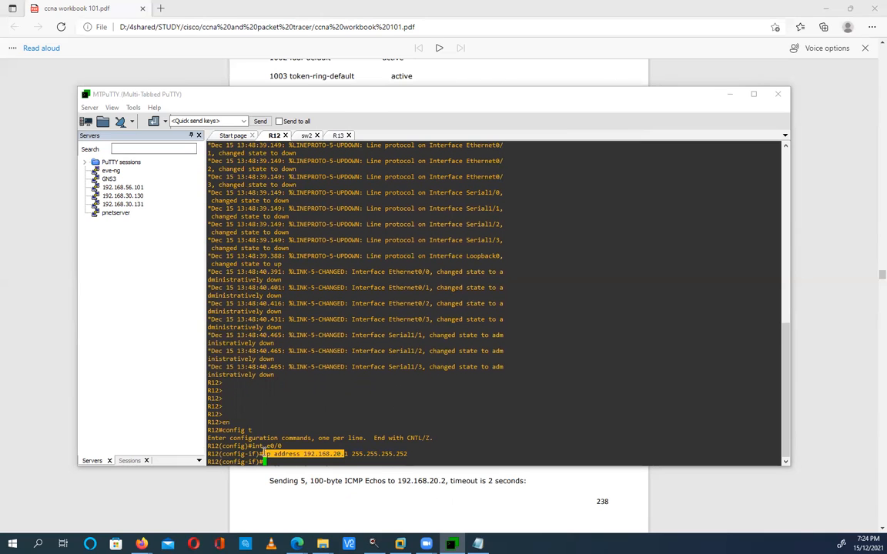
pyautogui.click(340, 135)
pyautogui.rightClick(513, 379)
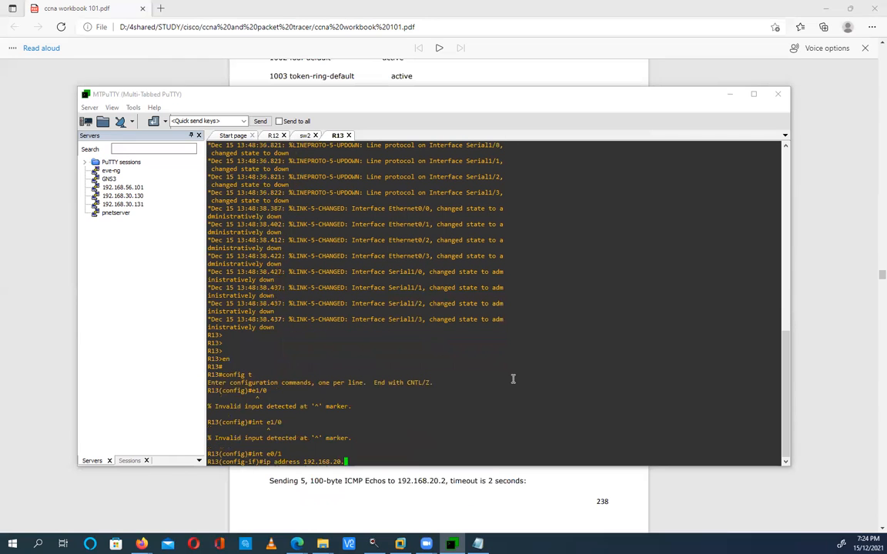
pyautogui.write('2')
pyautogui.write('255.255.255.252')
pyautogui.press('Return')
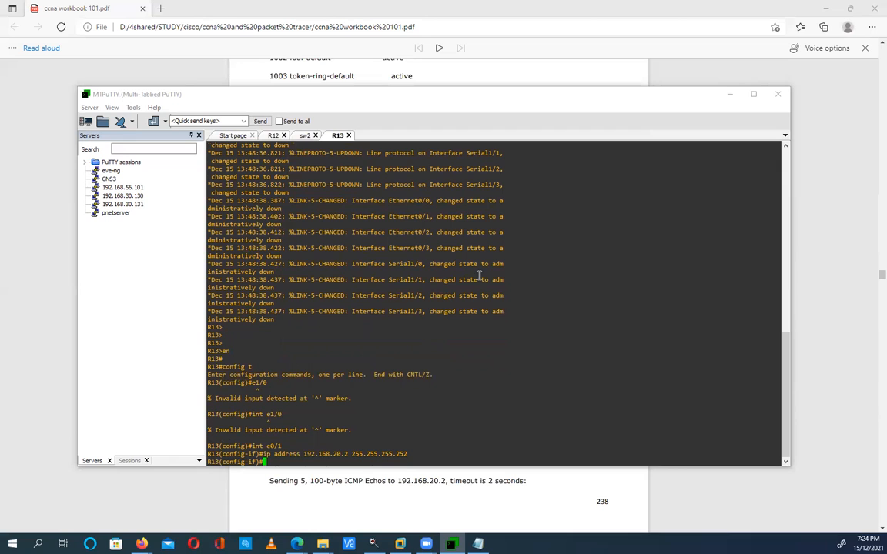
# - Enable R12's interface e0/0 with no sh
pyautogui.click(271, 135)
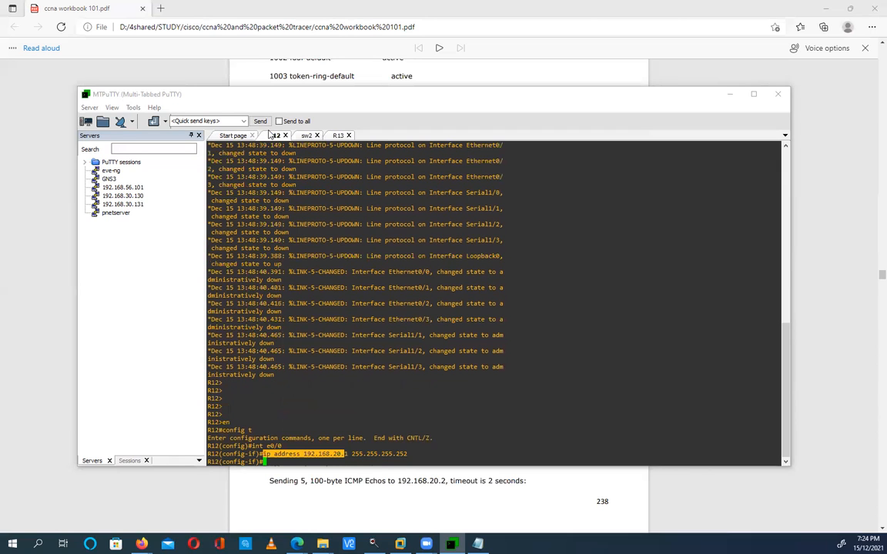
pyautogui.click(572, 393)
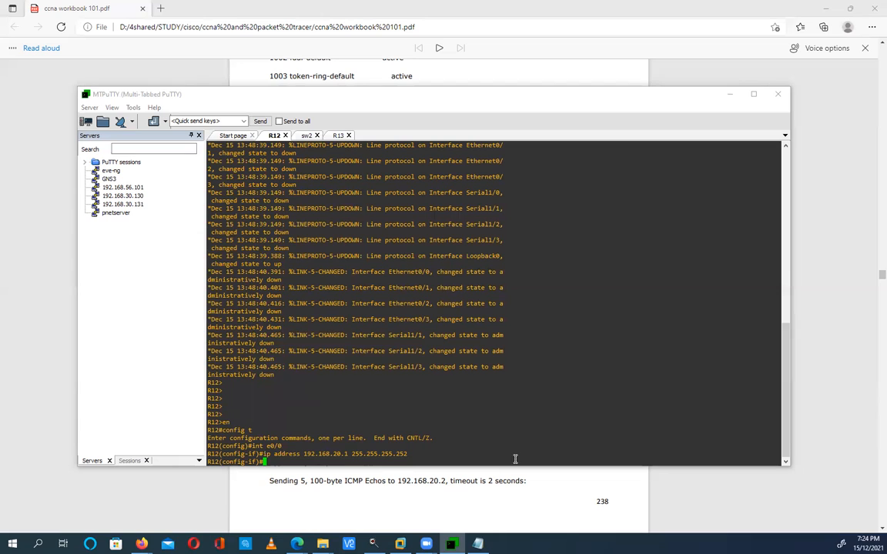
pyautogui.write('no sh')
pyautogui.press('Return')
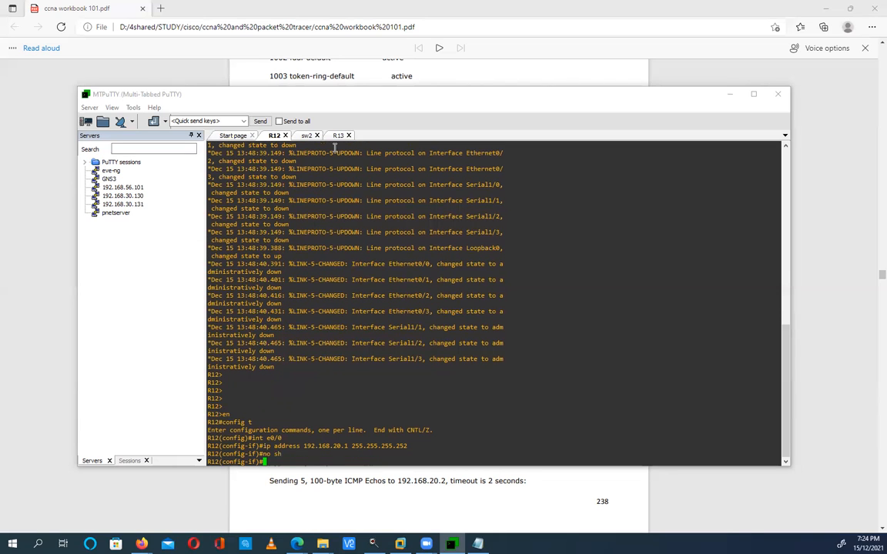
# - Bring up R13's interface e0/1 with no sh
pyautogui.click(338, 136)
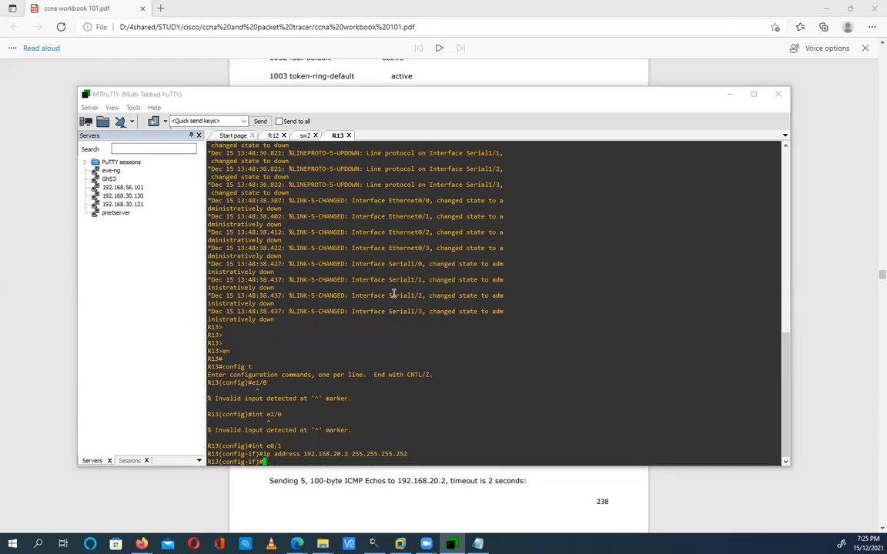
pyautogui.write('no sh')
pyautogui.press('Return')
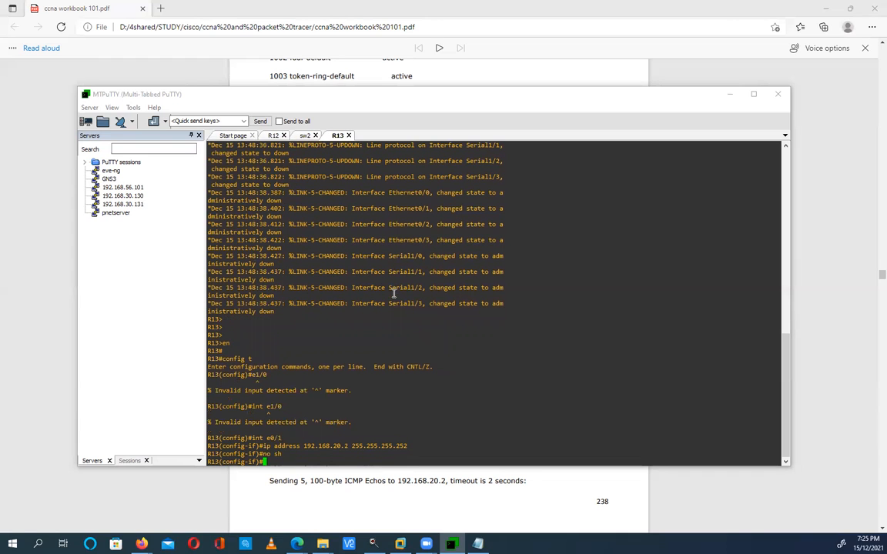
# - Show R13's interface summary with do sh ip int br
pyautogui.write('do sh ip int br')
pyautogui.press('Return')
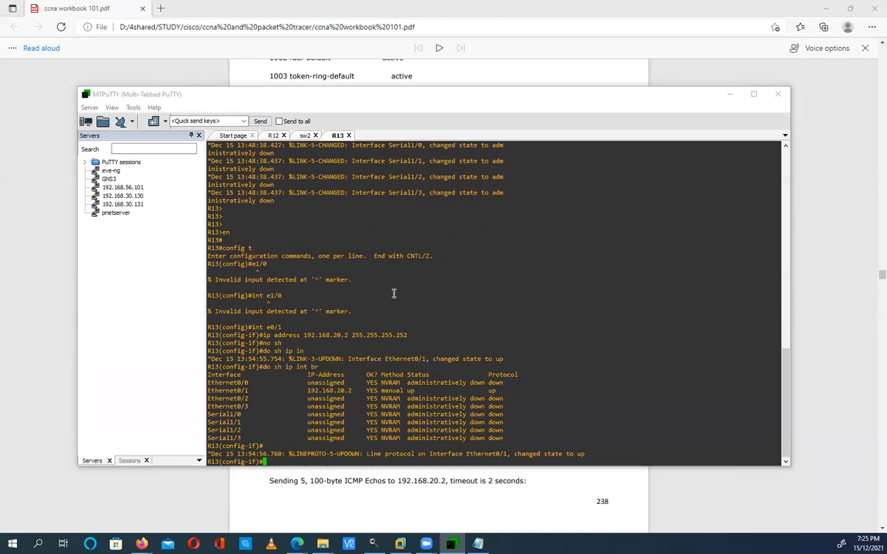
# - Test connectivity from R12 to R13 with do ping 192.168.20.2
pyautogui.click(272, 136)
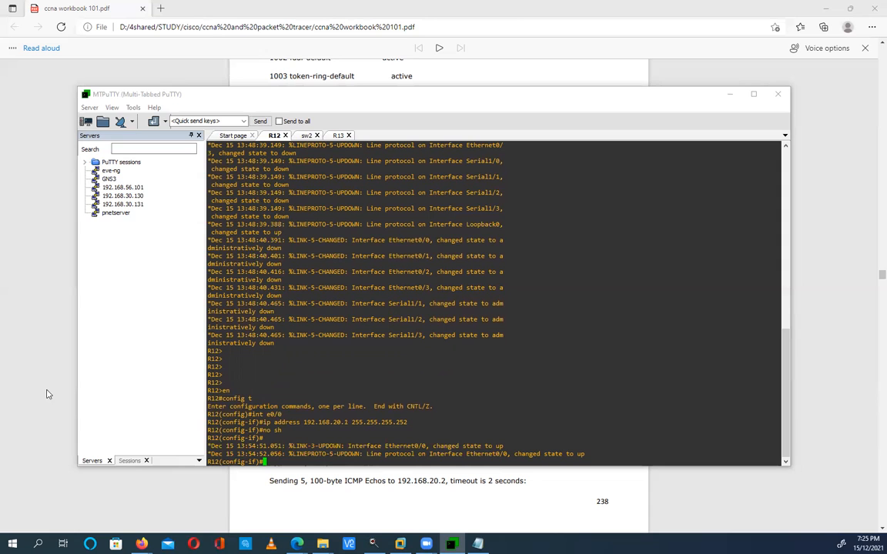
pyautogui.hotkey('alt', 'Tab')
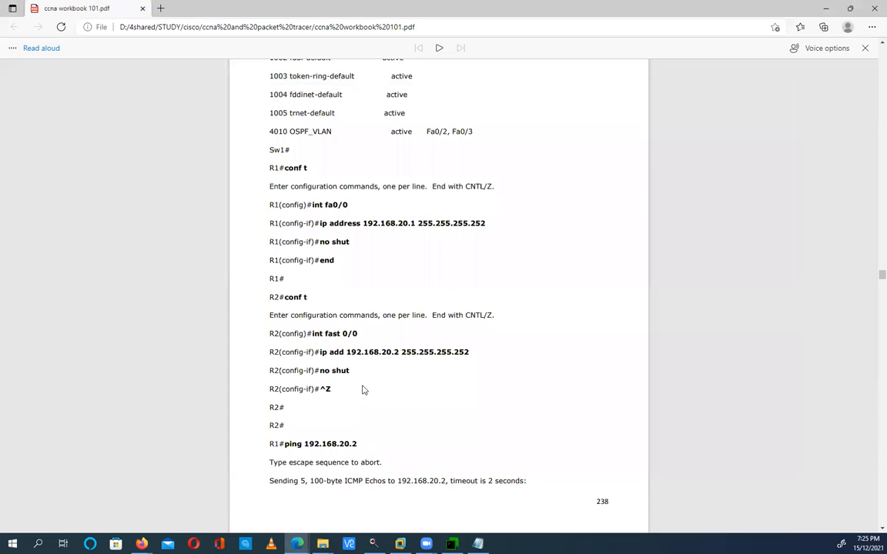
pyautogui.hotkey('alt', 'Tab')
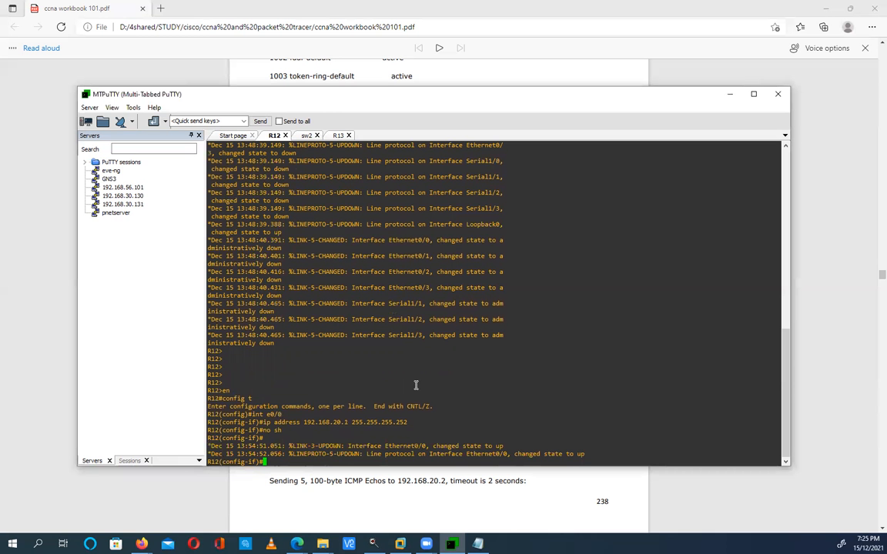
pyautogui.write('do ping')
pyautogui.doubleClick(325, 422)
pyautogui.rightClick(326, 422)
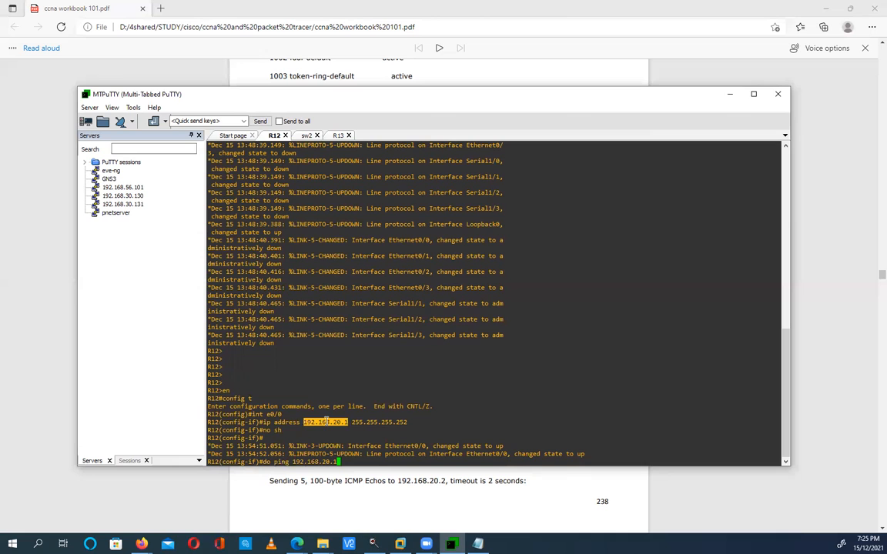
pyautogui.press('BackSpace')
pyautogui.write('2')
pyautogui.press('Return')
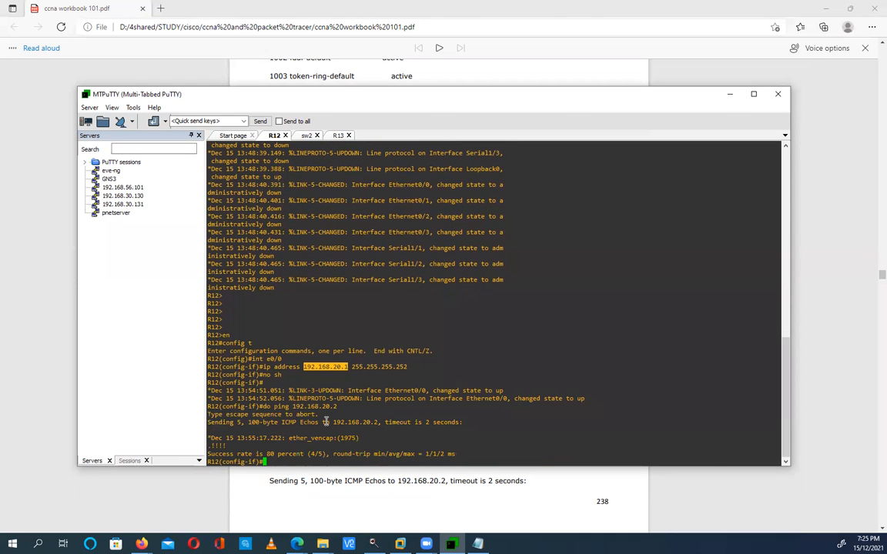
# - Copy the command network 192.168.20.0 0.0.0.3 area 0 from Task 3 of the PDF workbook
pyautogui.click(36, 347)
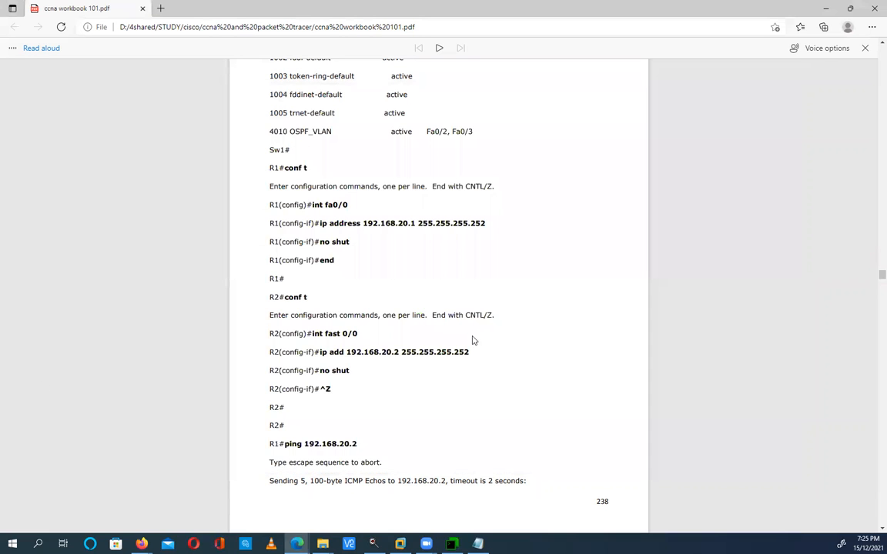
pyautogui.scroll(-4, 474, 341)
pyautogui.scroll(-1, 474, 341)
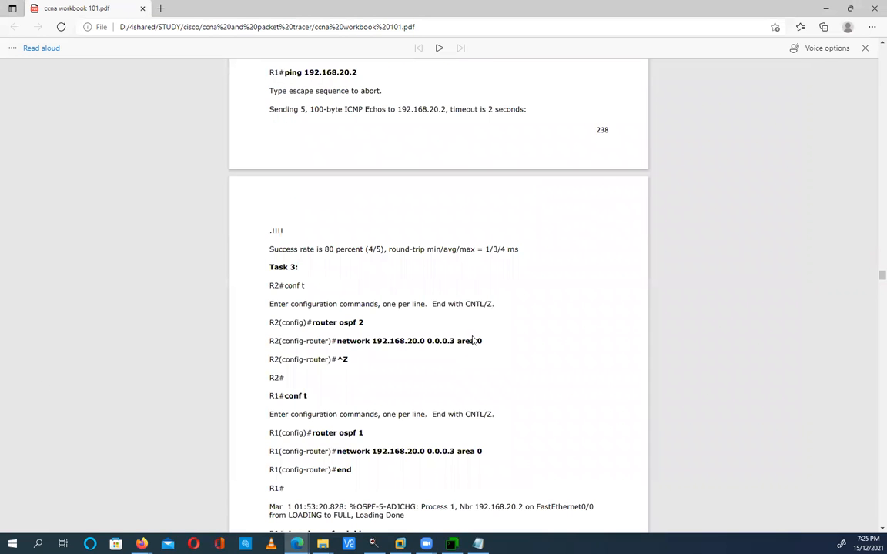
pyautogui.scroll(-1, 473, 341)
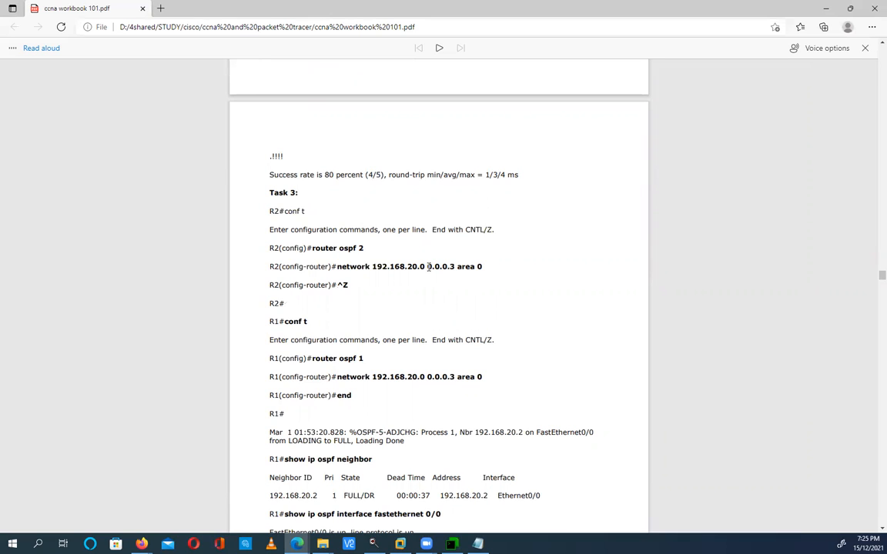
pyautogui.moveTo(482, 266); pyautogui.dragTo(333, 267)
pyautogui.rightClick(340, 158)
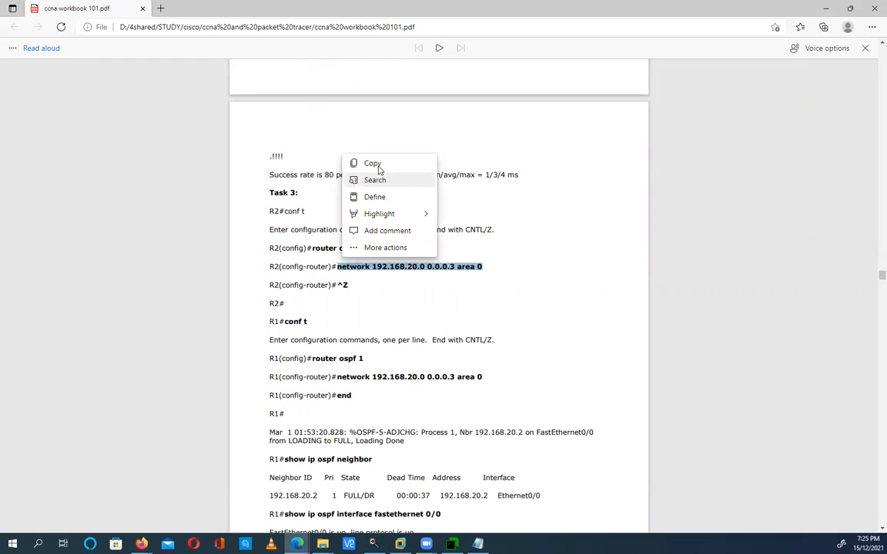
pyautogui.click(375, 164)
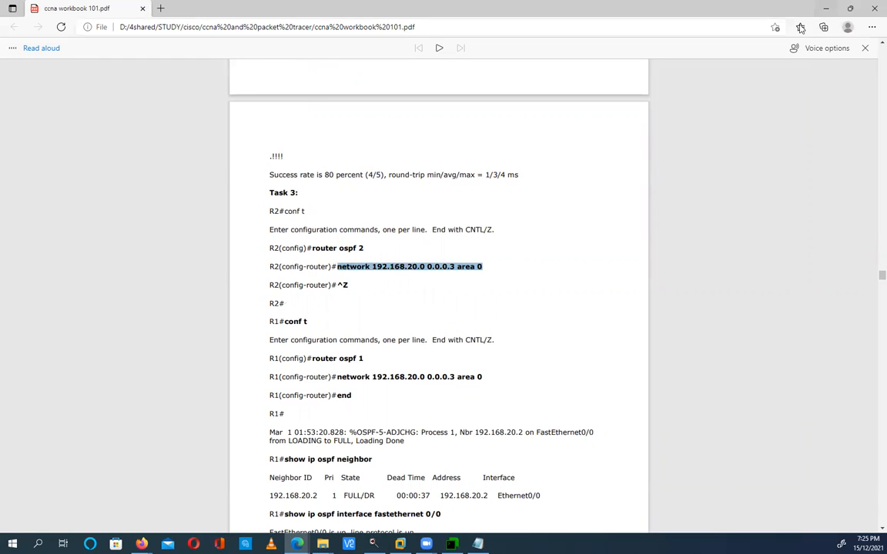
# - In MTPuTTY, prepare a script for R12 and R13 containing router ospf 1 and the copied network 192.168.20.0 0.0.0.3 area 0
pyautogui.hotkey('alt', 'Tab')
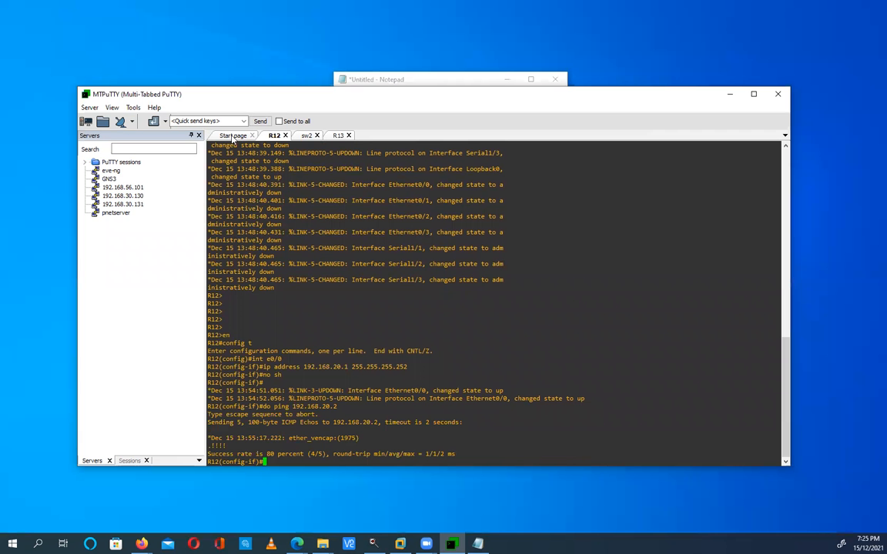
pyautogui.click(133, 107)
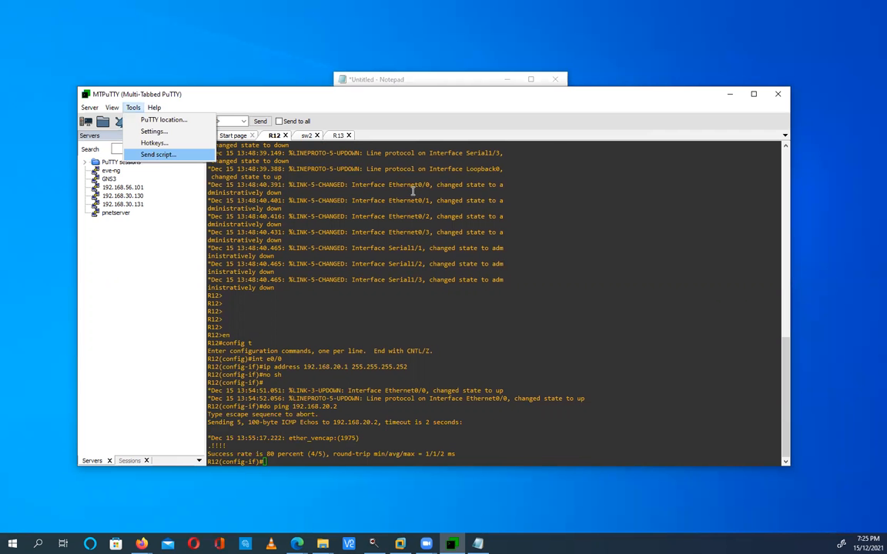
pyautogui.click(154, 153)
pyautogui.click(340, 304)
pyautogui.click(395, 190)
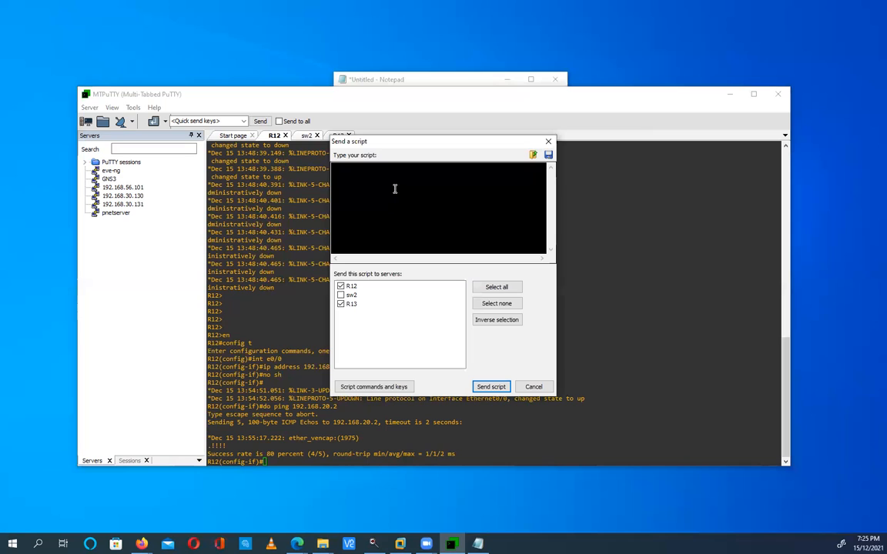
pyautogui.write('router ospf 1')
pyautogui.press('Return')
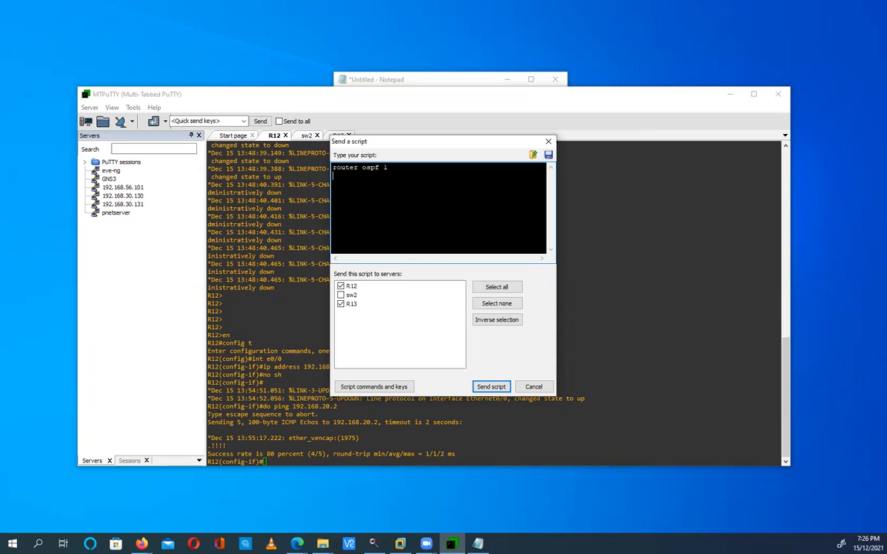
pyautogui.hotkey('ctrl', 'v')
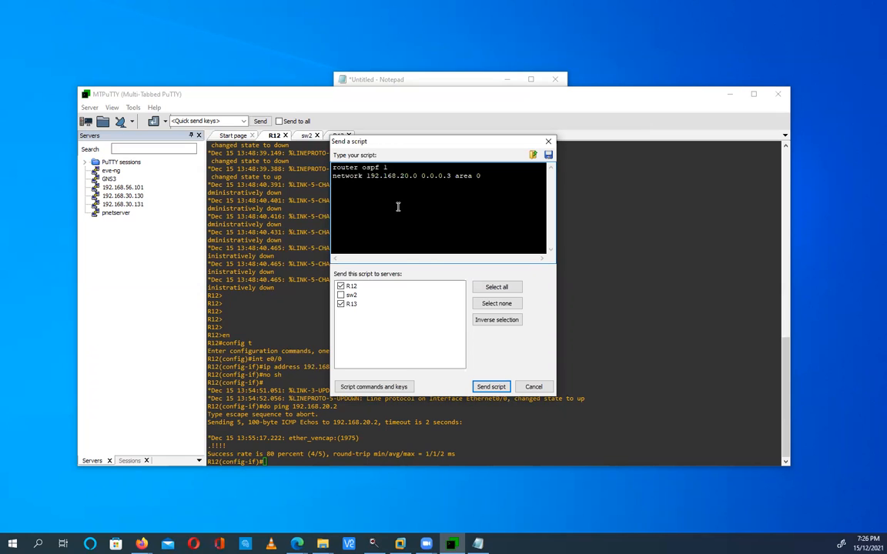
# - Append the {#_^Z} special-key symbol to the script and send it to R12 and R13
pyautogui.click(385, 387)
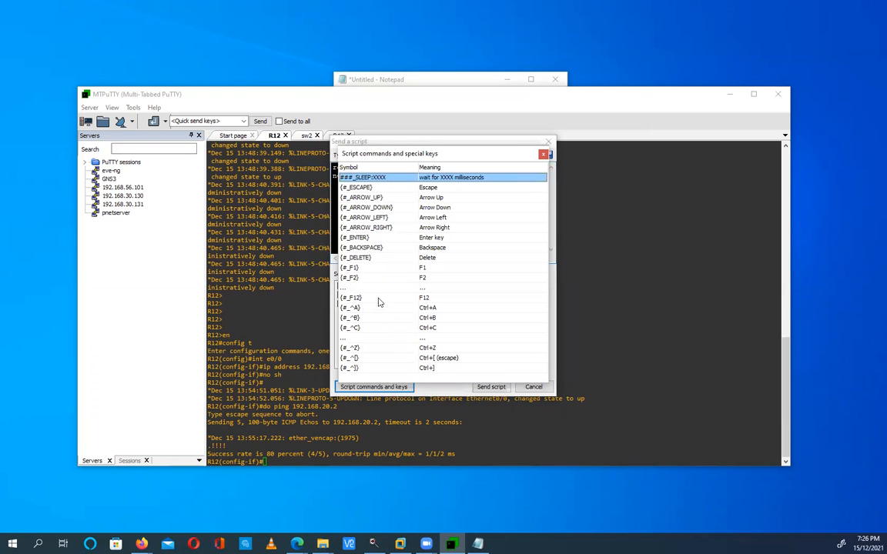
pyautogui.click(372, 349)
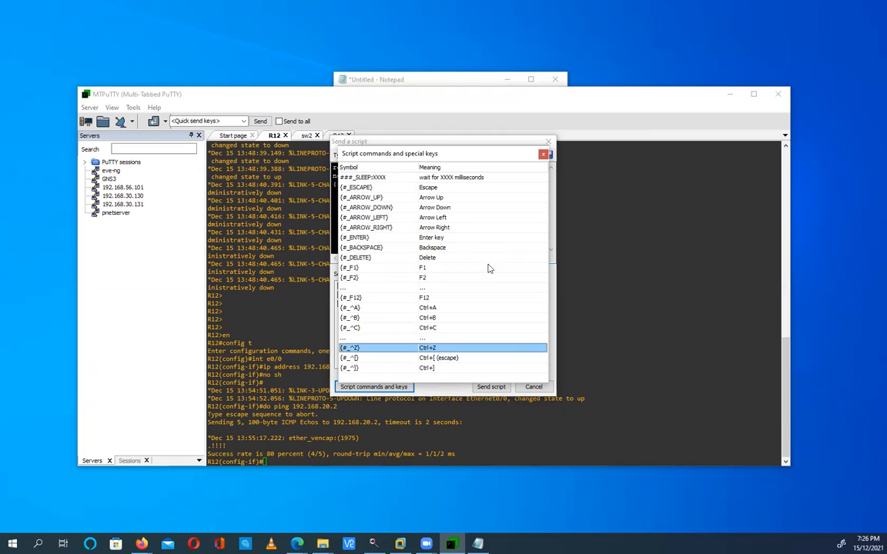
pyautogui.click(543, 154)
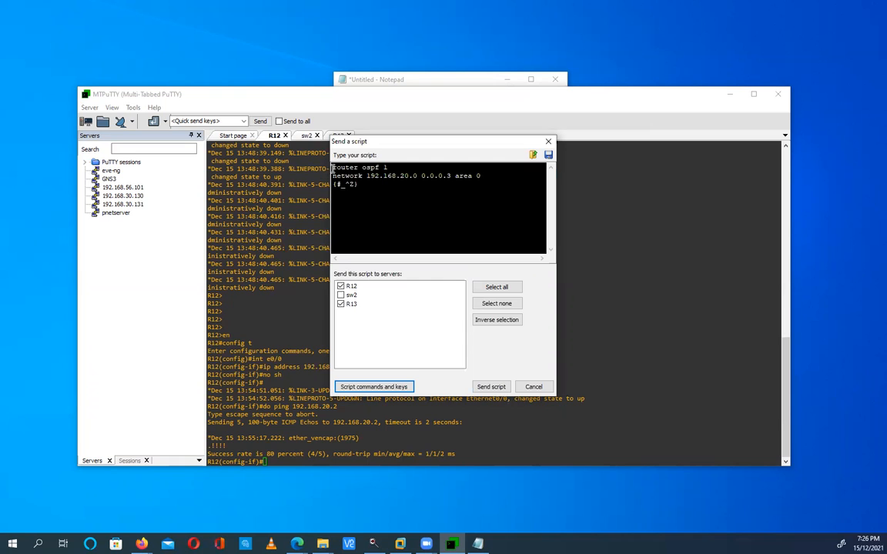
pyautogui.click(491, 387)
pyautogui.hotkey('ctrl', 'z')
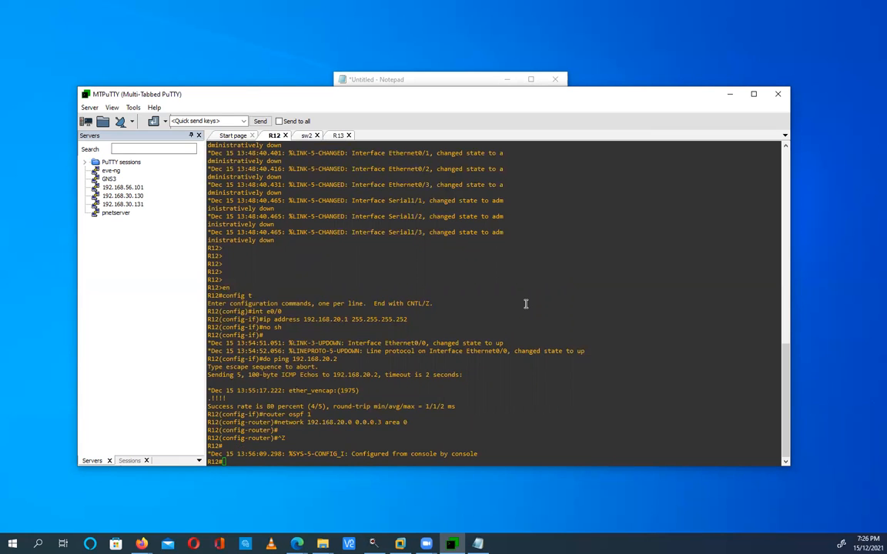
# - Show R13's OSPF neighbors with sh ip ospf neighbor and check the neighbor's state
pyautogui.click(336, 136)
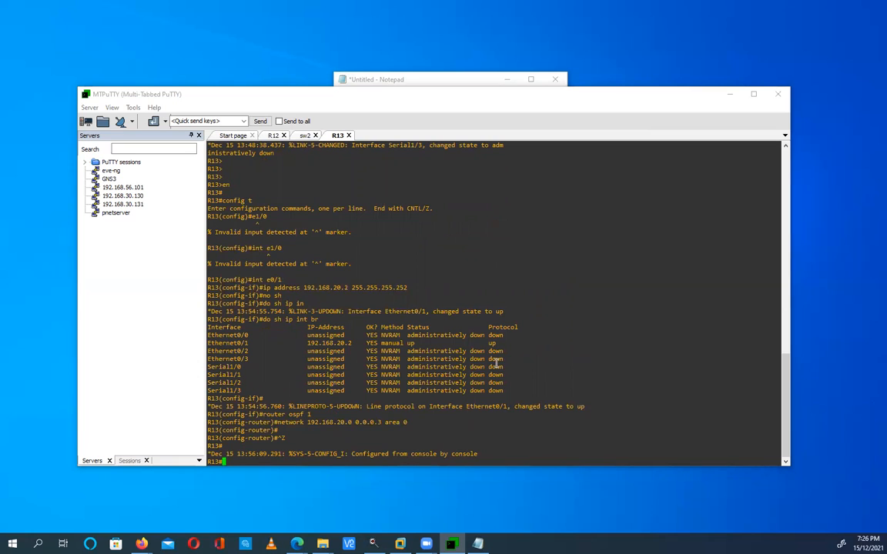
pyautogui.write('sh ip os')
pyautogui.press('Tab')
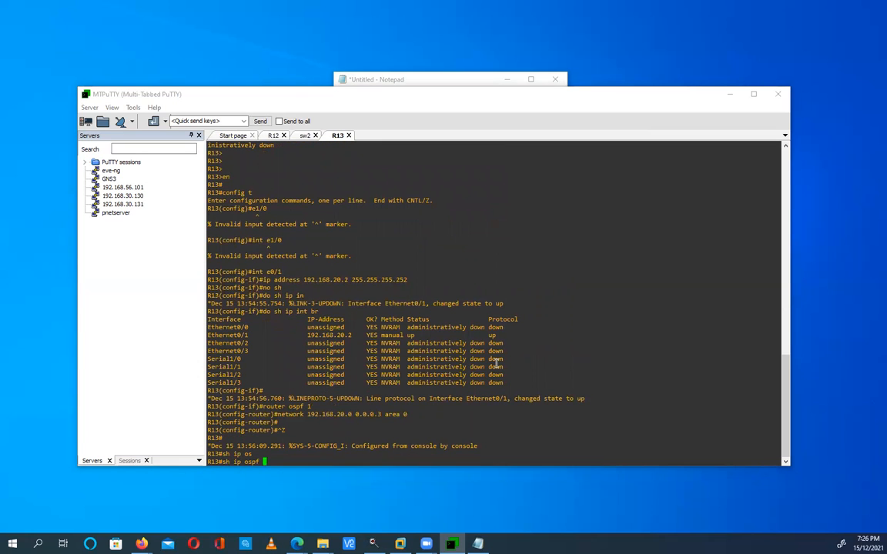
pyautogui.write('ne')
pyautogui.press('Tab')
pyautogui.press('Return')
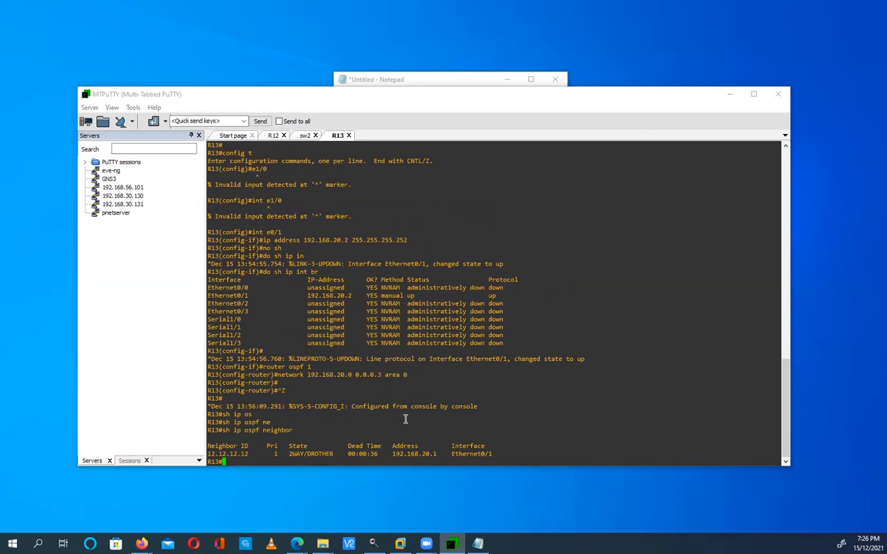
pyautogui.moveTo(335, 455); pyautogui.dragTo(286, 454)
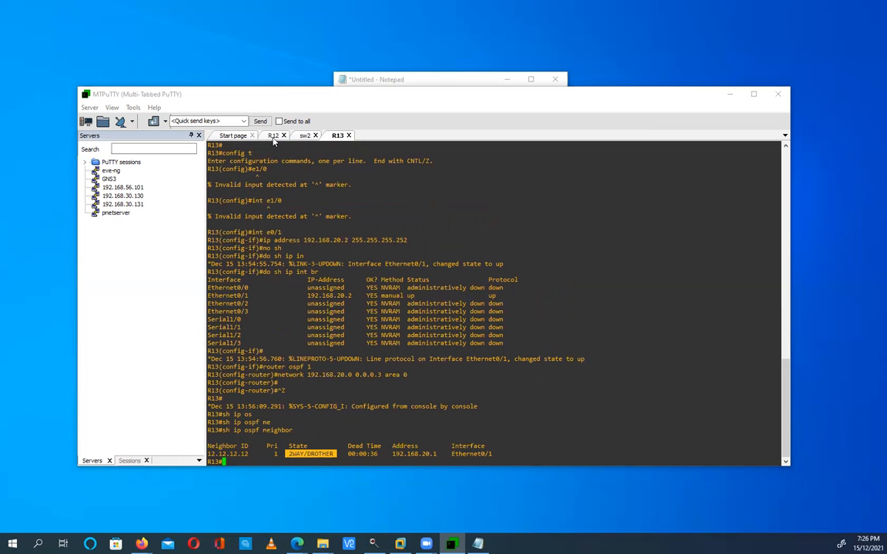
# - Show R12's OSPF neighbors with sh ip ospf neighbor
pyautogui.click(273, 135)
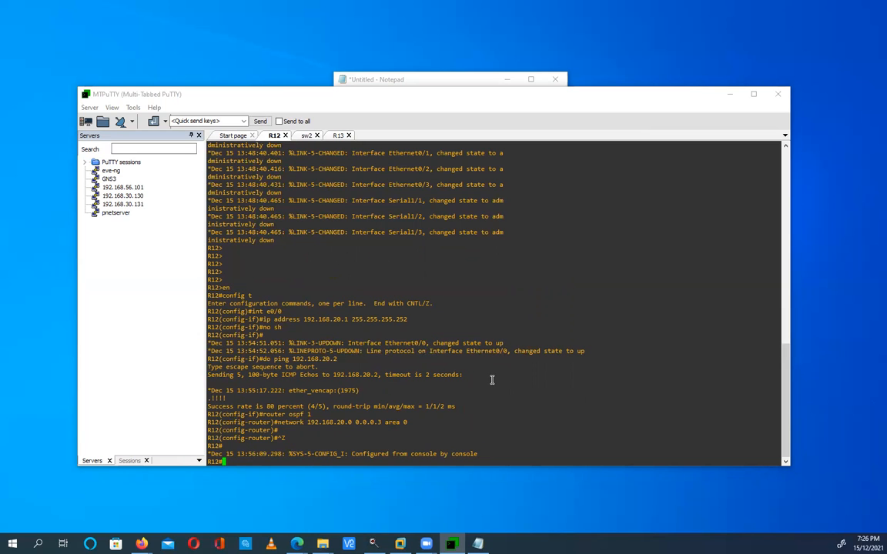
pyautogui.press('Return')
pyautogui.press('Return')
pyautogui.press('Return')
pyautogui.write('sh i')
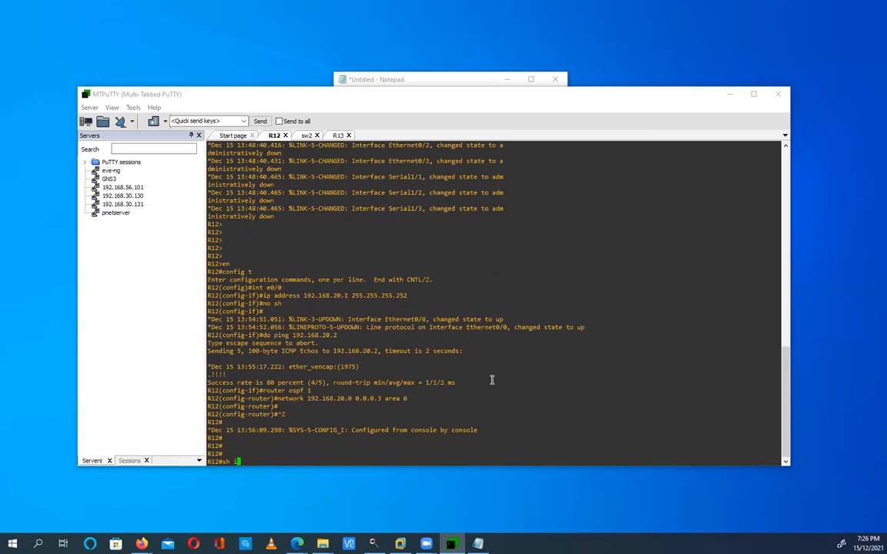
pyautogui.write('p os')
pyautogui.press('Tab')
pyautogui.write('ne')
pyautogui.press('Tab')
pyautogui.press('Return')
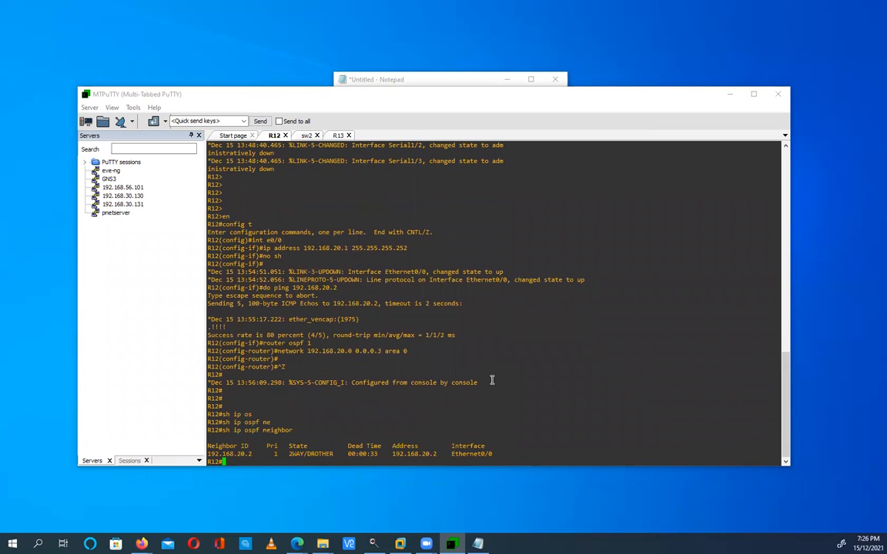
# - Run sh ip ospf neighbor on R12 again to recheck the adjacency state
pyautogui.press('Return')
pyautogui.press('Return')
pyautogui.press('Return')
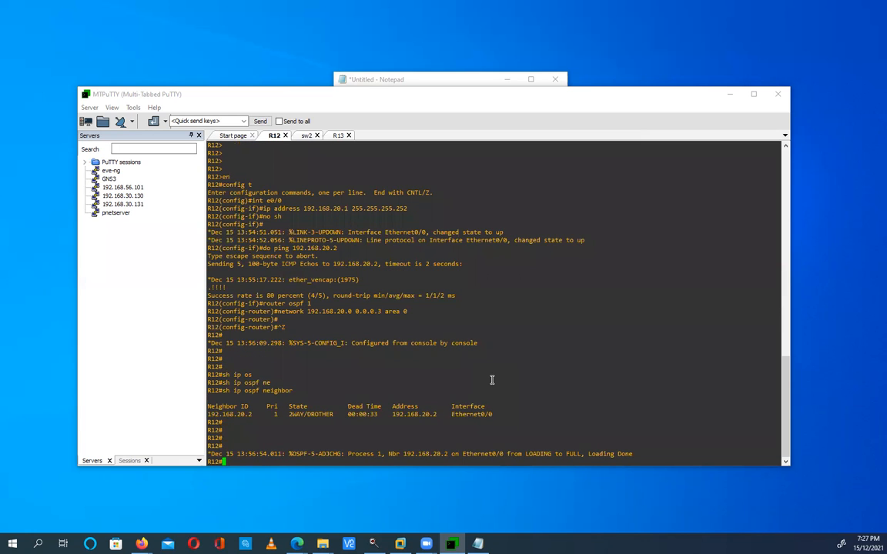
pyautogui.press('Return')
pyautogui.press('Return')
pyautogui.press('Return')
pyautogui.press('Return')
pyautogui.press('Return')
pyautogui.write('config t')
pyautogui.press('Up')
pyautogui.press('Return')
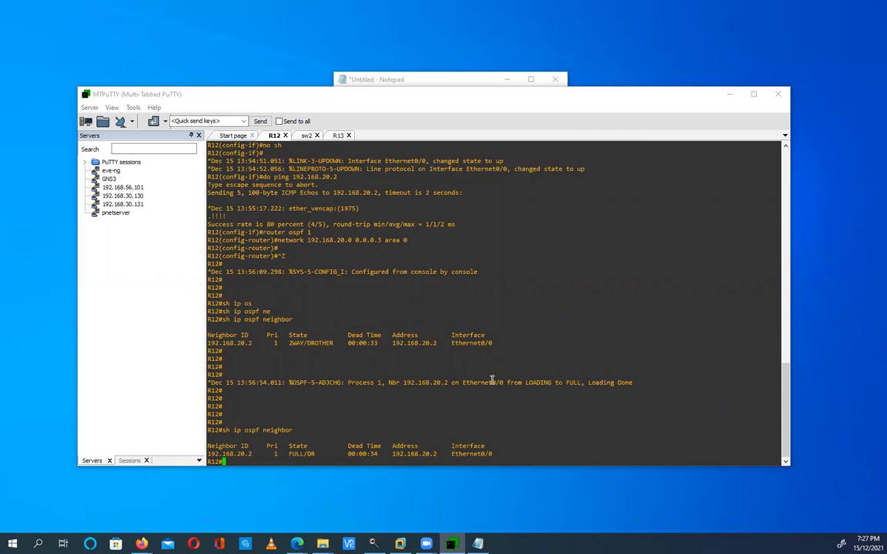
pyautogui.press('Up')
pyautogui.press('Up')
pyautogui.press('Up')
pyautogui.write('sh ip os')
pyautogui.press('Tab')
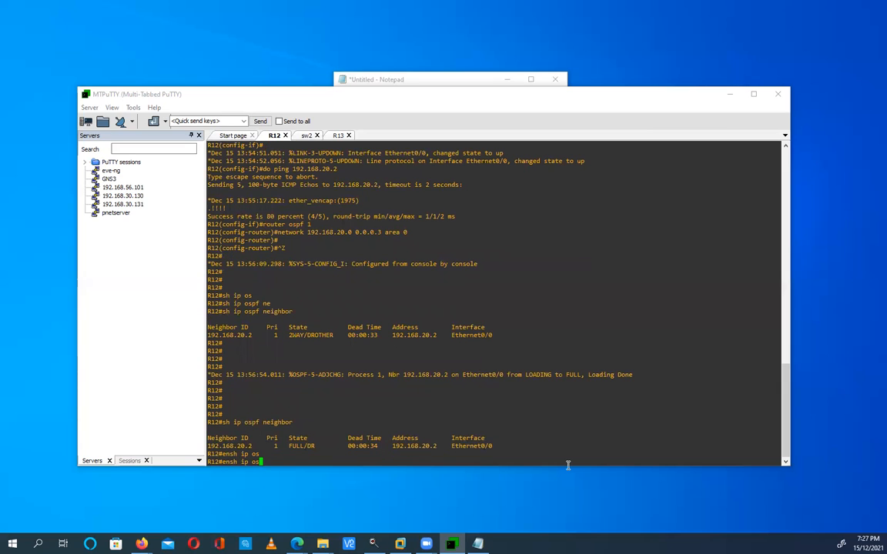
pyautogui.press('BackSpace')
pyautogui.press('BackSpace')
pyautogui.press('BackSpace')
pyautogui.press('BackSpace')
pyautogui.press('BackSpace')
pyautogui.press('BackSpace')
pyautogui.press('BackSpace')
pyautogui.press('BackSpace')
pyautogui.press('BackSpace')
pyautogui.press('BackSpace')
# - Display R12's OSPF details for its link to SW2 with sh ip ospf interface e0/0
pyautogui.write('sh ip os')
pyautogui.press('Tab')
pyautogui.write('int')
pyautogui.press('Tab')
pyautogui.write('e0/0')
pyautogui.press('Return')
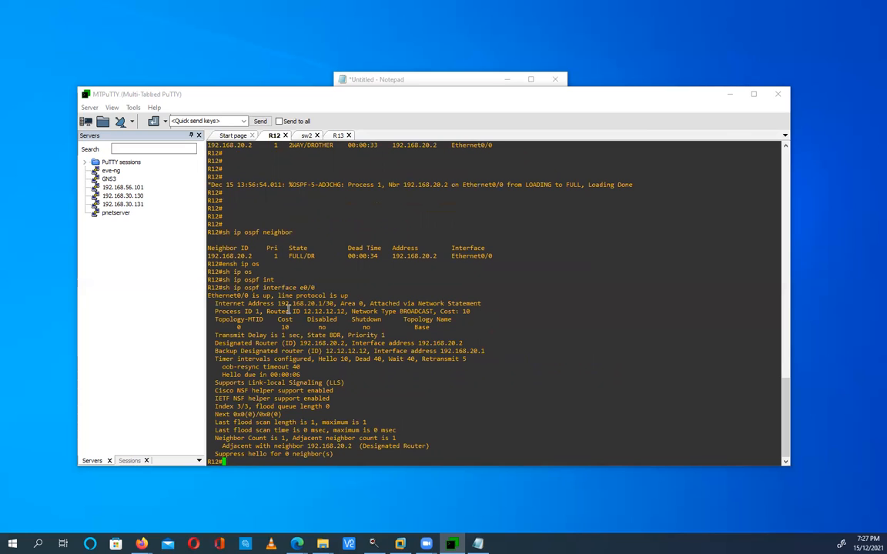
# - Examine the internet address line, designated router ID and backup designated router ID in R12's OSPF interface output
pyautogui.moveTo(215, 303); pyautogui.dragTo(485, 303)
pyautogui.click(462, 303)
pyautogui.doubleClick(463, 303)
pyautogui.doubleClick(339, 342)
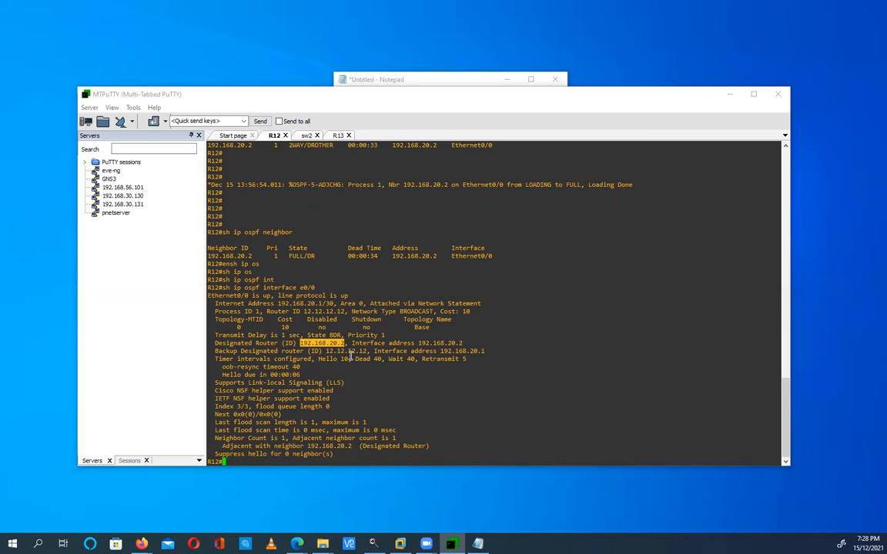
pyautogui.doubleClick(350, 352)
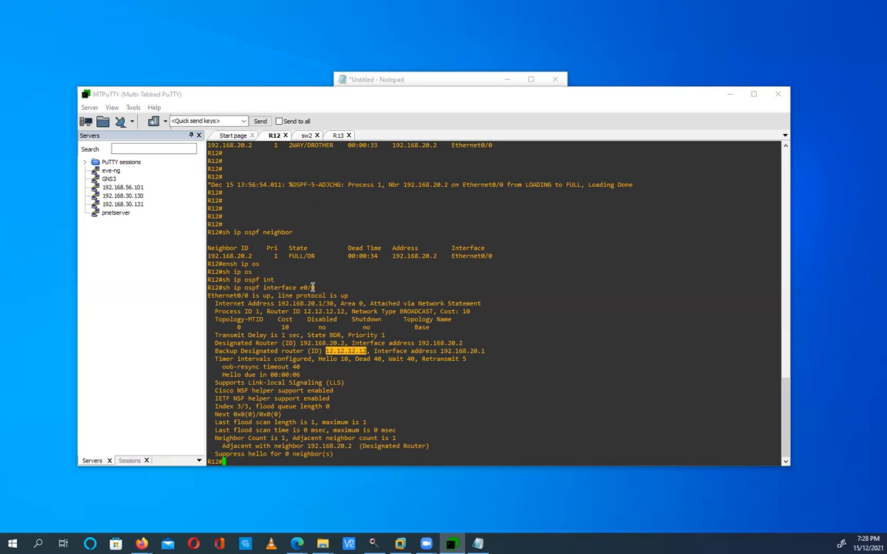
# - Switch to R13's session and list its interfaces and their status with sh ip int br
pyautogui.moveTo(246, 285); pyautogui.dragTo(313, 290)
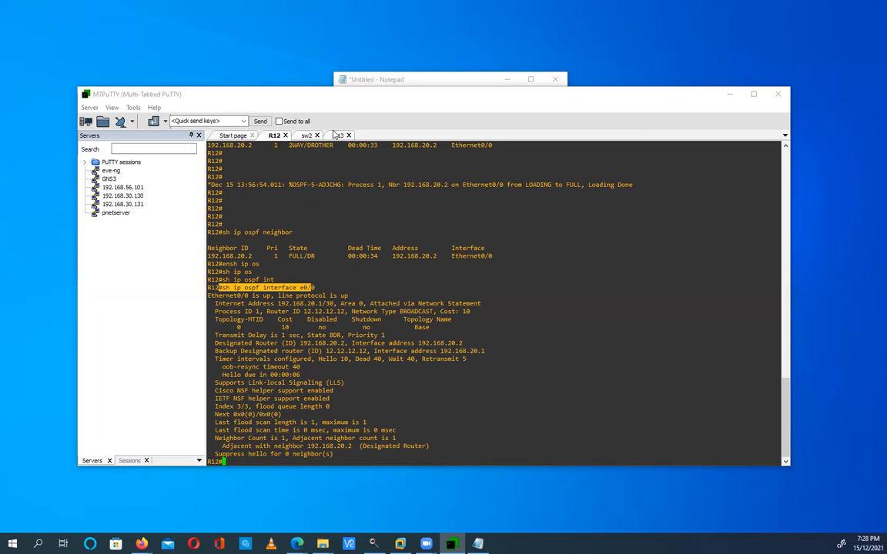
pyautogui.hotkey('ctrl', 'Tab')
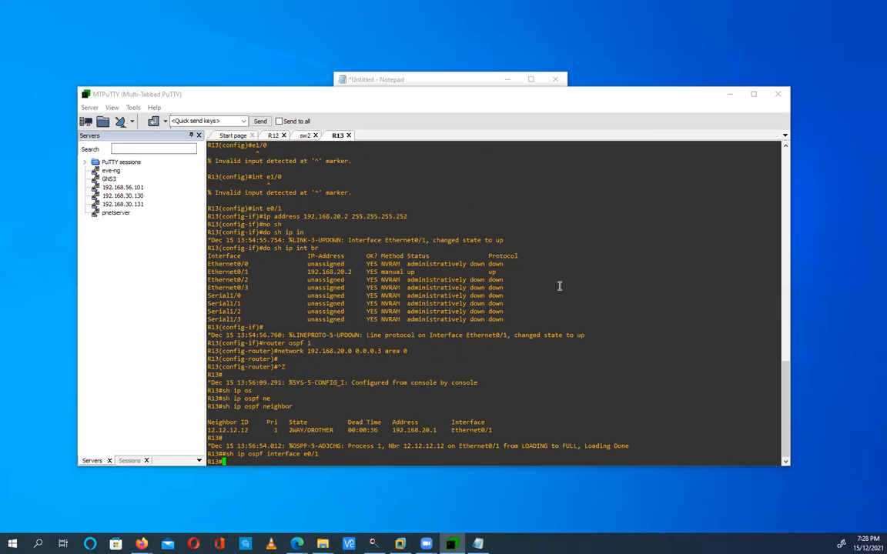
pyautogui.write('sh ip int br')
pyautogui.press('Return')
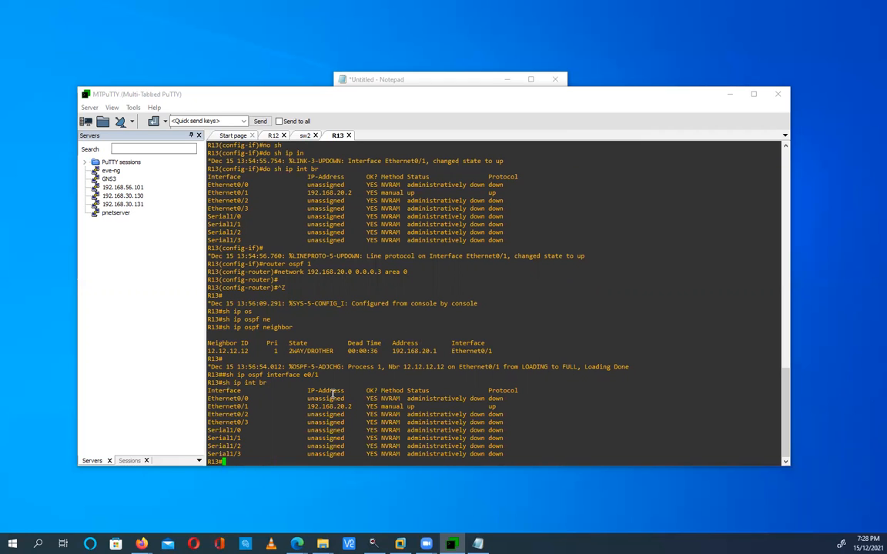
pyautogui.press('Up')
pyautogui.press('Return')
# - Try to rerun the earlier OSPF interface command for e0/1 on R13
pyautogui.press('Up')
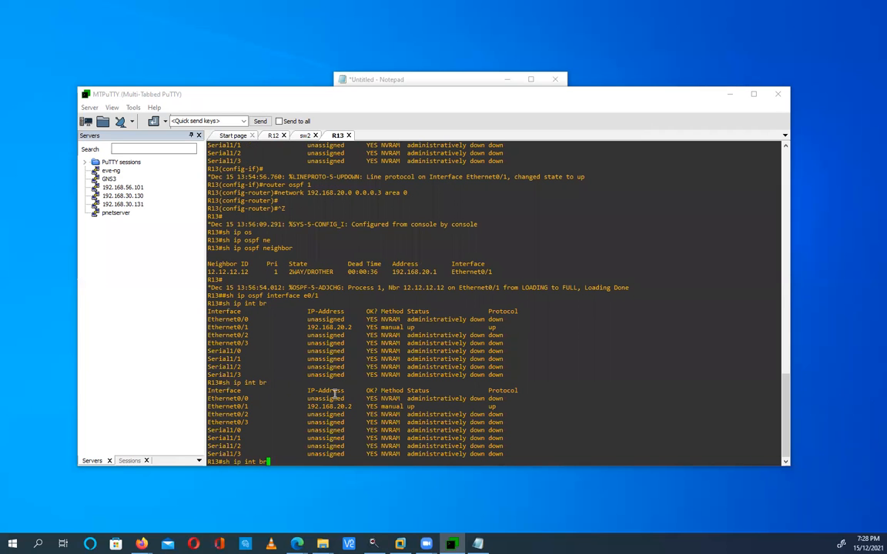
pyautogui.press('Up')
pyautogui.press('Return')
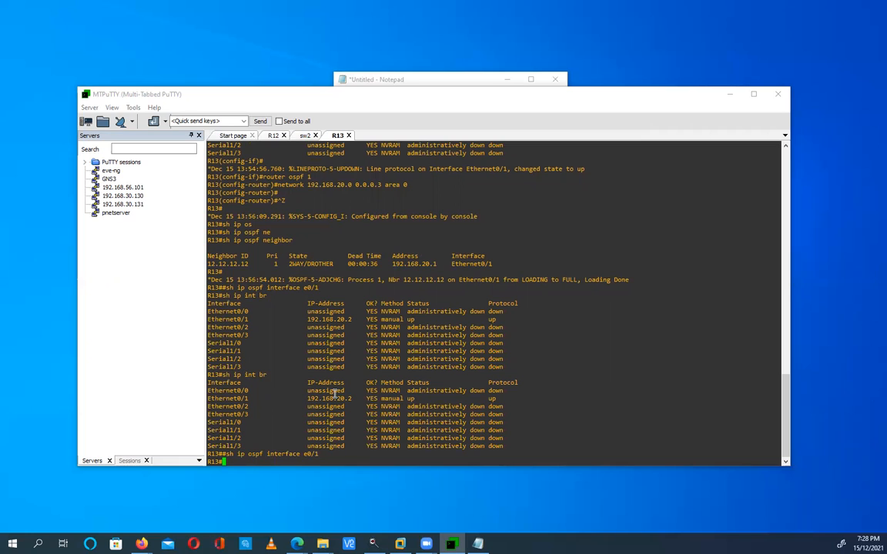
# - Show R13's OSPF neighbors with sh ip ospf neighbor
pyautogui.write('sh ip os')
pyautogui.press('Tab')
pyautogui.write('ne')
pyautogui.write('i')
pyautogui.press('Tab')
pyautogui.press('Return')
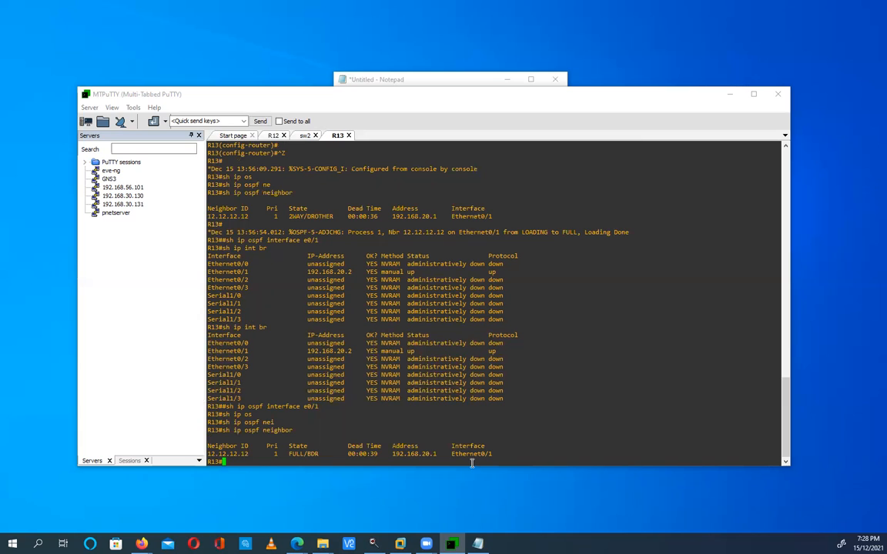
# - Correct the recalled command on R13 and display its OSPF interface details with sh ip ospf interface e0/1
pyautogui.press('Up')
pyautogui.press('Up')
pyautogui.press('Return')
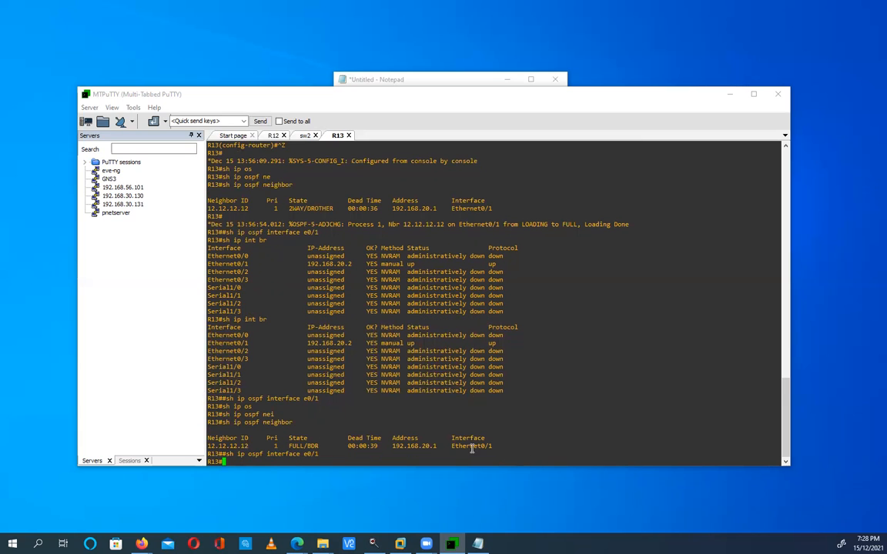
pyautogui.press('Up')
pyautogui.click(274, 135)
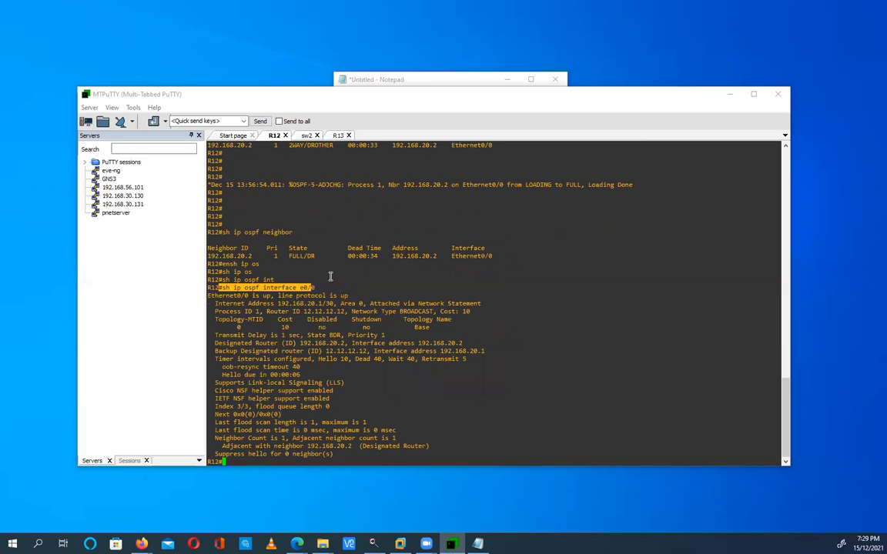
pyautogui.click(314, 287)
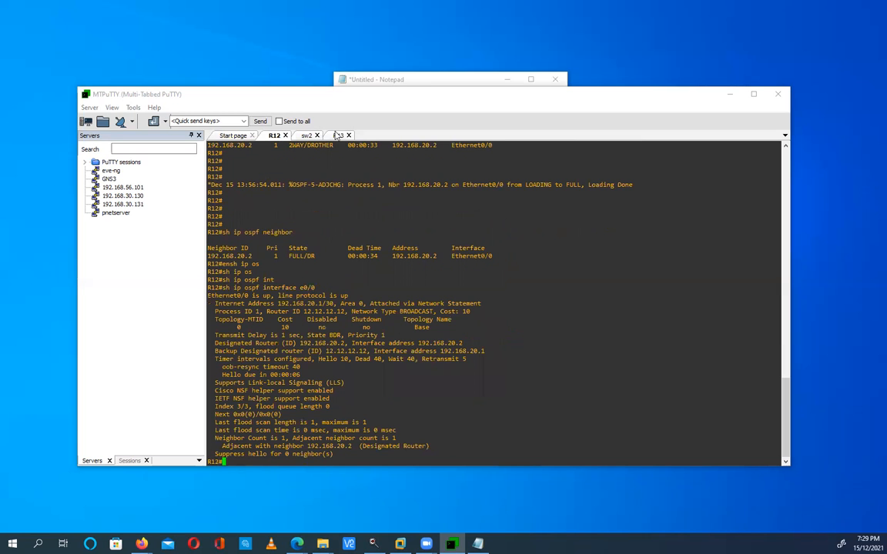
pyautogui.click(338, 136)
pyautogui.press('BackSpace')
pyautogui.press('Left')
pyautogui.press('Left')
pyautogui.press('Left')
pyautogui.press('Left')
pyautogui.press('Left')
pyautogui.press('Left')
pyautogui.press('Left')
pyautogui.press('Left')
pyautogui.press('Left')
pyautogui.press('Left')
pyautogui.press('Left')
pyautogui.press('Left')
pyautogui.press('Left')
pyautogui.press('Left')
pyautogui.press('Left')
pyautogui.press('Left')
pyautogui.press('Left')
pyautogui.press('Left')
pyautogui.press('Left')
pyautogui.press('Left')
pyautogui.press('Left')
pyautogui.press('Left')
pyautogui.press('Left')
pyautogui.press('Left')
pyautogui.press('Left')
pyautogui.press('BackSpace')
pyautogui.press('Return')
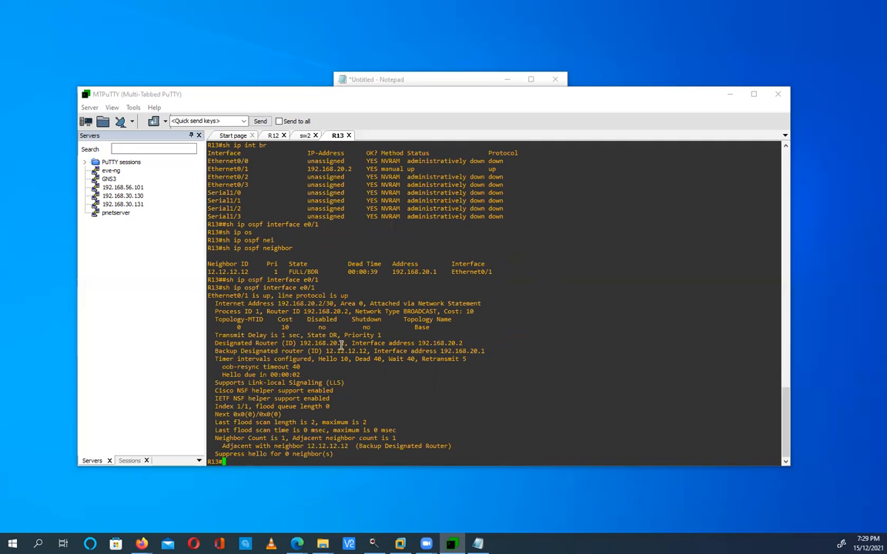
# - Compare the designated router line in R13's OSPF output with the state and adjacent neighbor lines in R12's output
pyautogui.moveTo(353, 344); pyautogui.dragTo(217, 343)
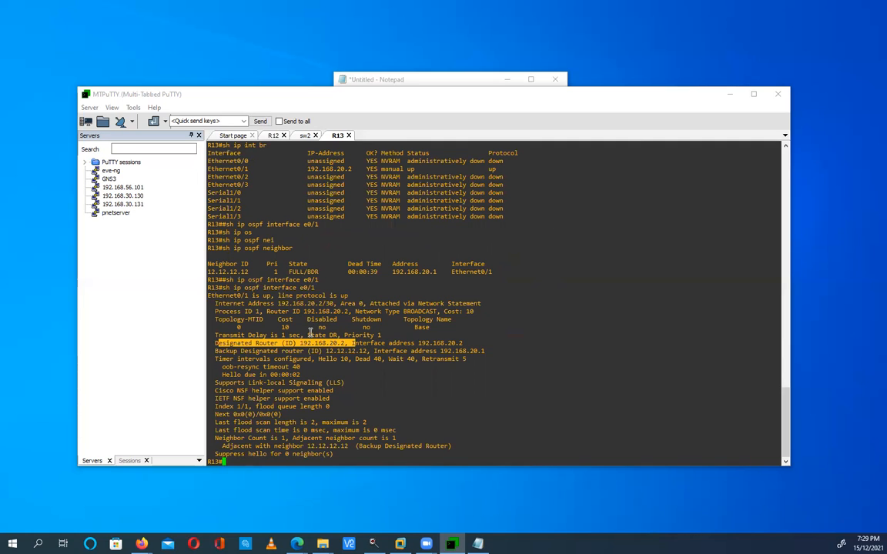
pyautogui.click(271, 134)
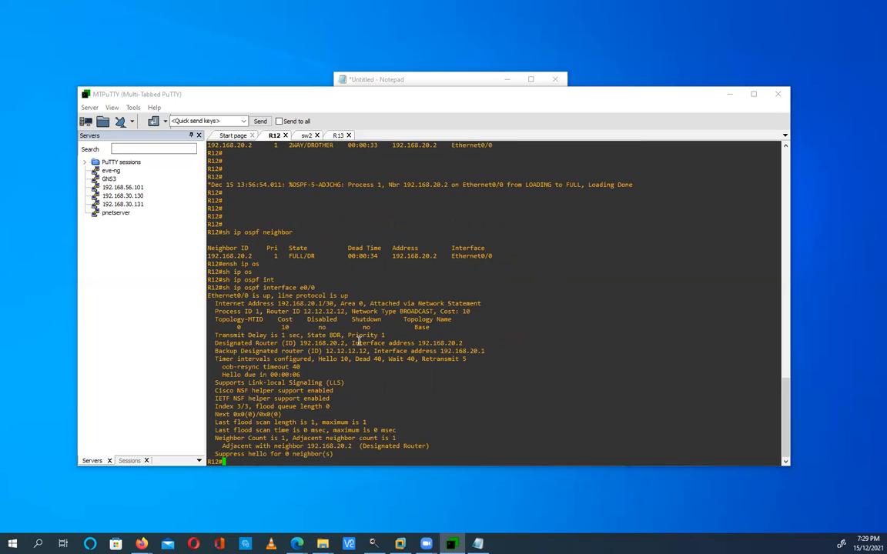
pyautogui.moveTo(307, 336); pyautogui.dragTo(340, 336)
pyautogui.moveTo(444, 452); pyautogui.dragTo(443, 446)
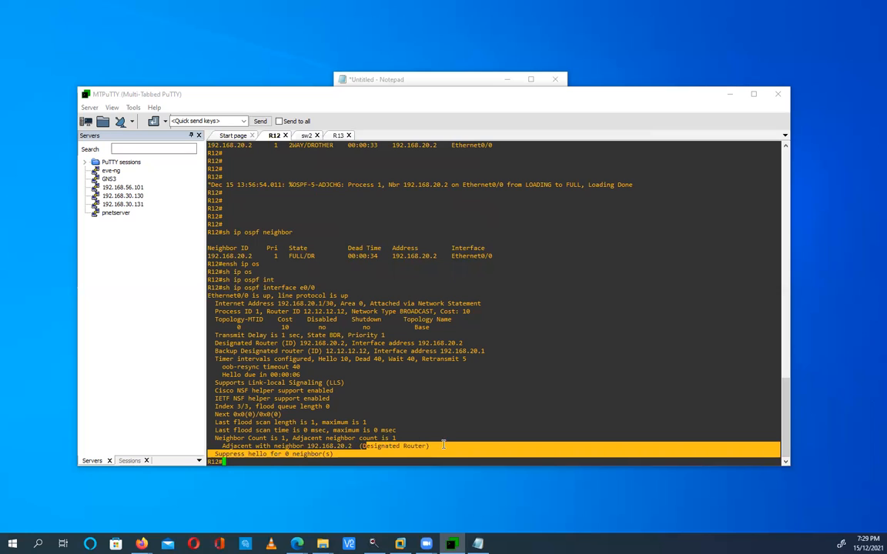
pyautogui.click(331, 448)
pyautogui.moveTo(255, 446); pyautogui.dragTo(218, 446)
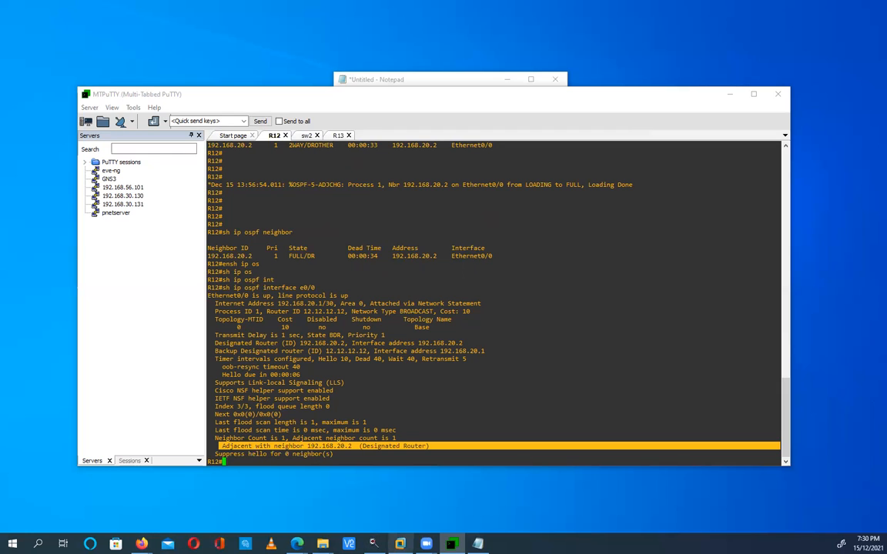
# - Switch to the ccna workbook 101 PDF in Edge and read Lab 49's expected output and closing DR/BDR note
pyautogui.moveTo(297, 544)
pyautogui.click(353, 493)
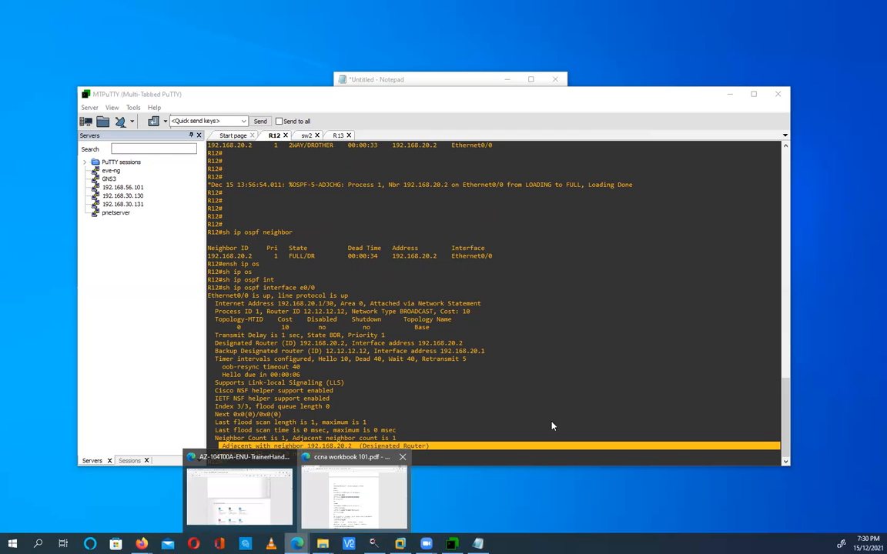
pyautogui.scroll(-5, 570, 411)
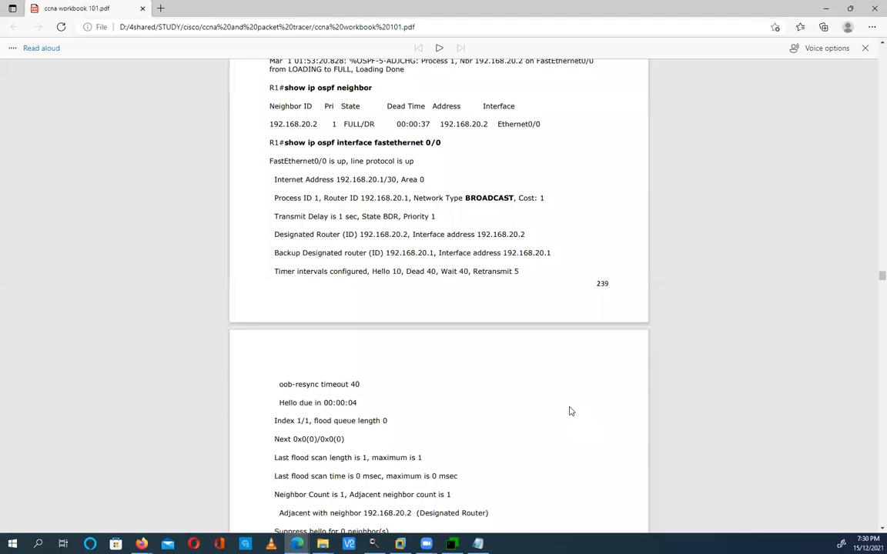
pyautogui.scroll(-4, 571, 411)
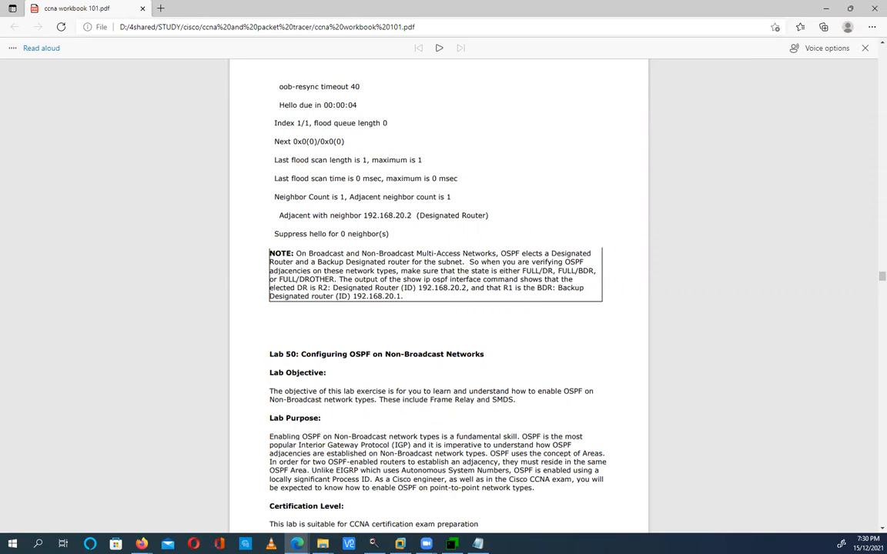
# - Return to R12 in MTPuTTY, enter configuration mode for interface s1/0 and list the options of ip ospf network
pyautogui.hotkey('alt', 'Tab')
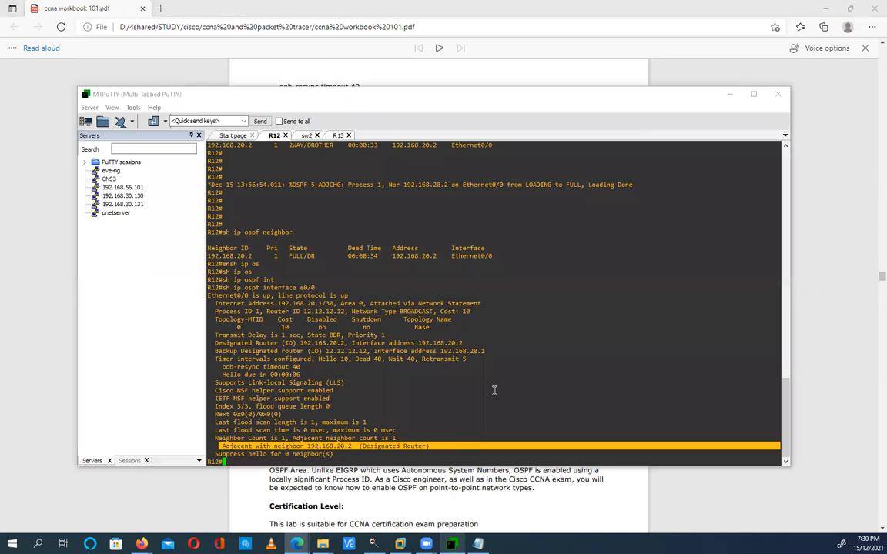
pyautogui.write('config t')
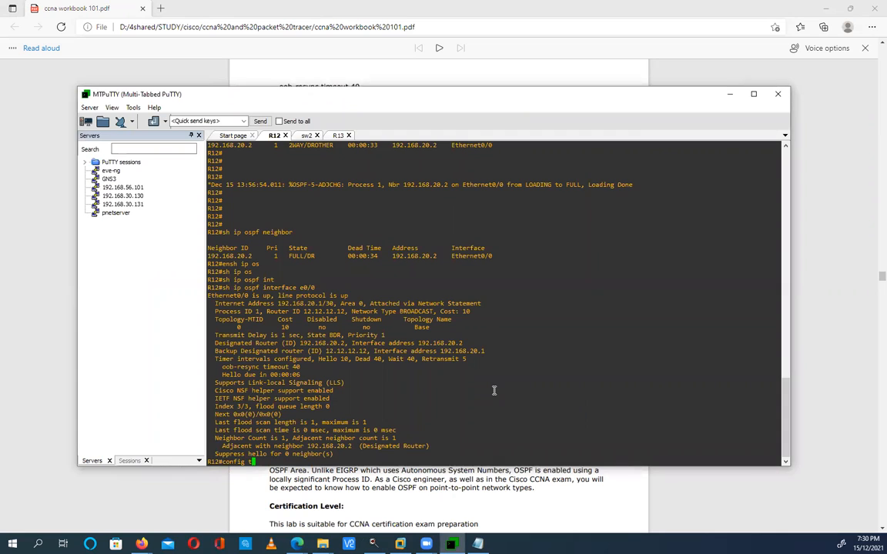
pyautogui.press('Return')
pyautogui.write('int s1/0')
pyautogui.press('Return')
pyautogui.write('ip ne')
pyautogui.press('BackSpace')
pyautogui.press('BackSpace')
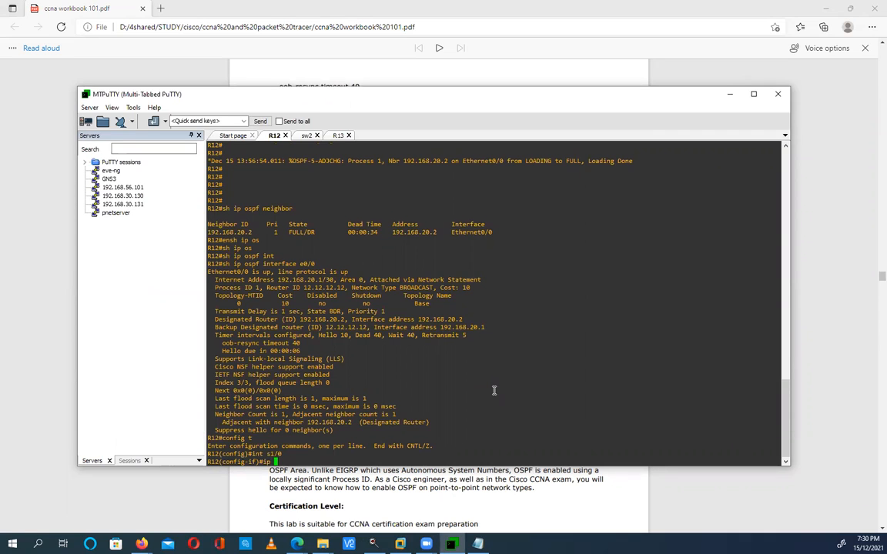
pyautogui.write('os')
pyautogui.press('Tab')
pyautogui.write('ne')
pyautogui.press('Tab')
pyautogui.write('p')
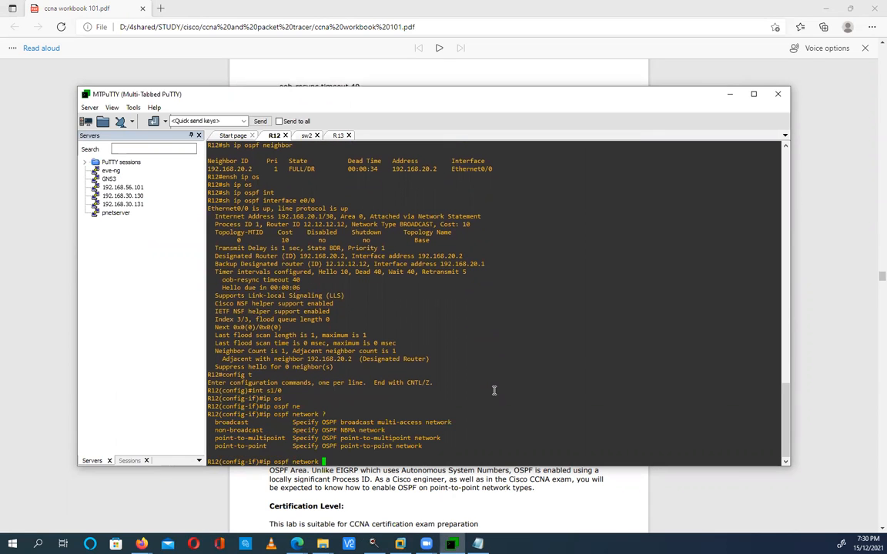
# - Examine the non-broadcast and point-to-multipoint entries in R12's list of OSPF network types
pyautogui.doubleClick(261, 437)
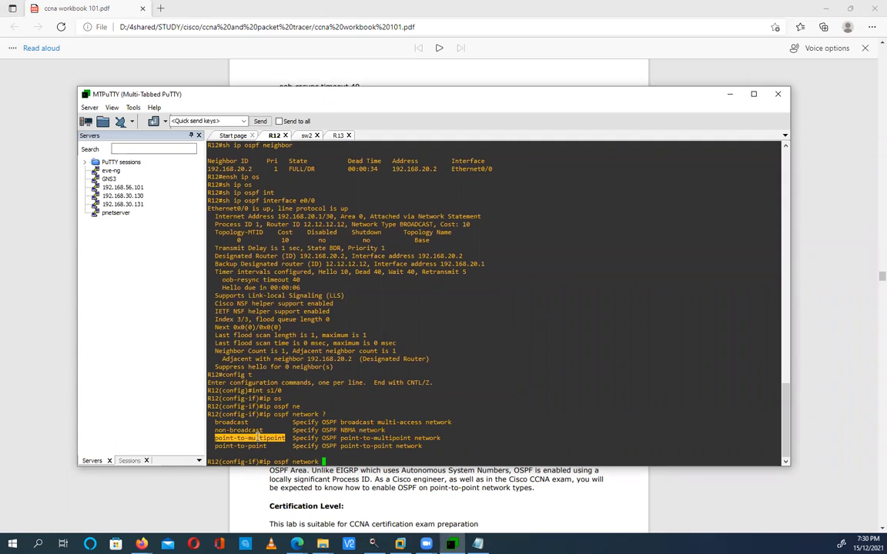
pyautogui.click(731, 94)
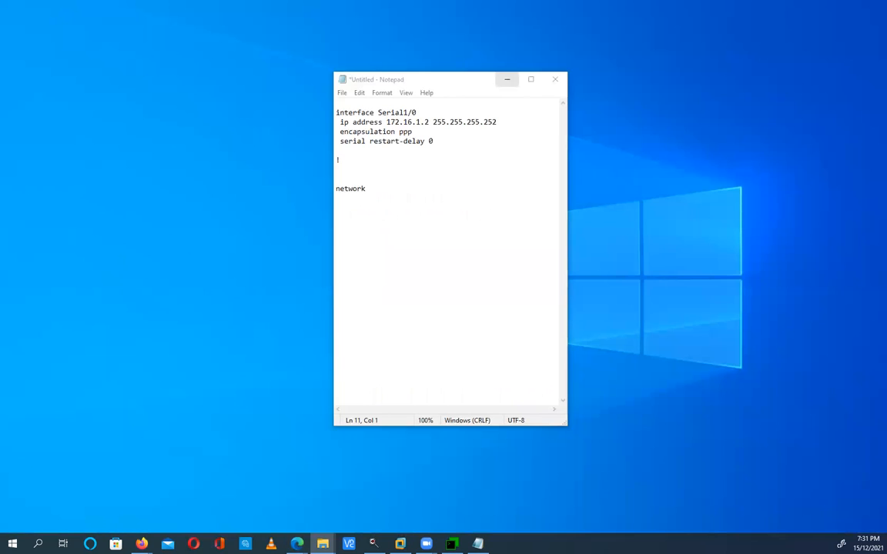
pyautogui.click(505, 80)
pyautogui.click(452, 543)
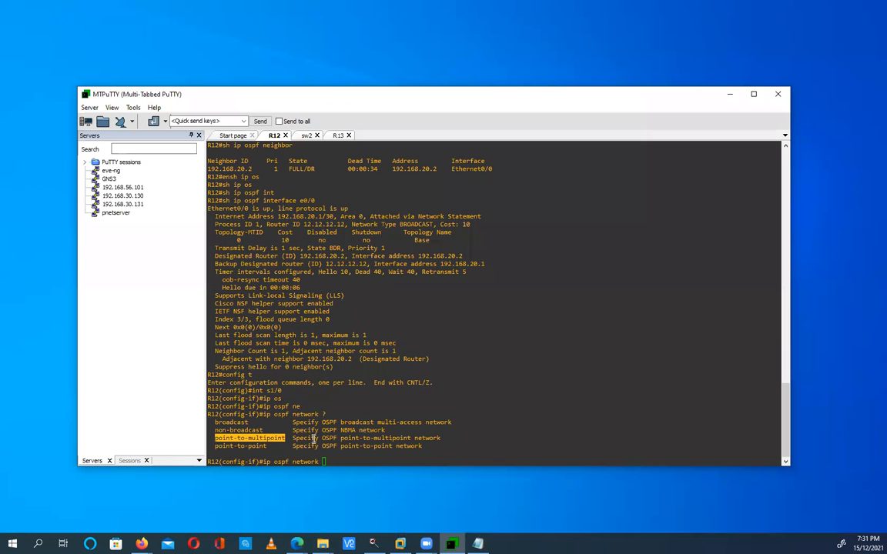
pyautogui.doubleClick(254, 430)
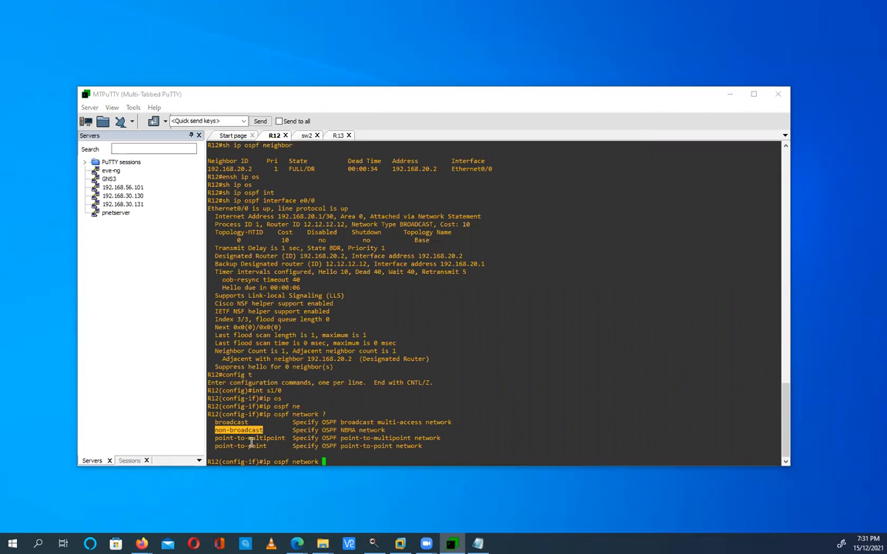
pyautogui.doubleClick(260, 438)
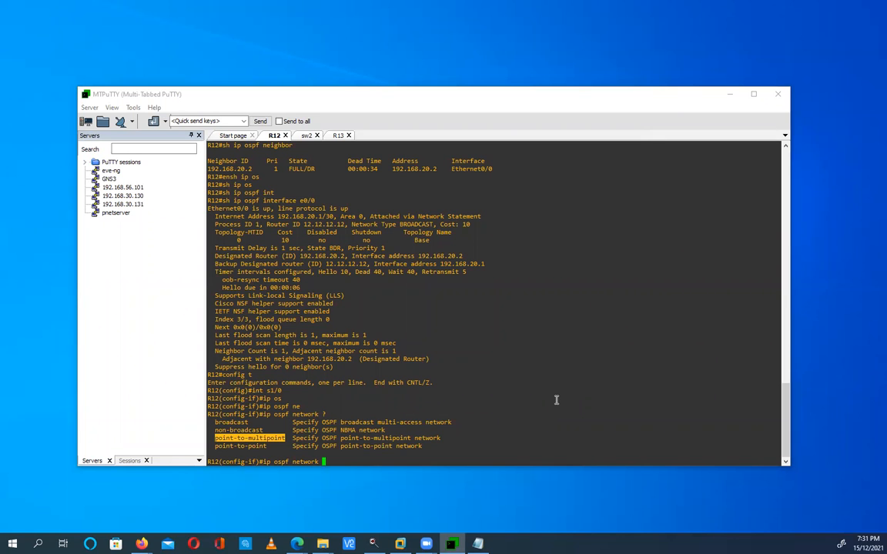
pyautogui.doubleClick(256, 448)
pyautogui.rightClick(346, 458)
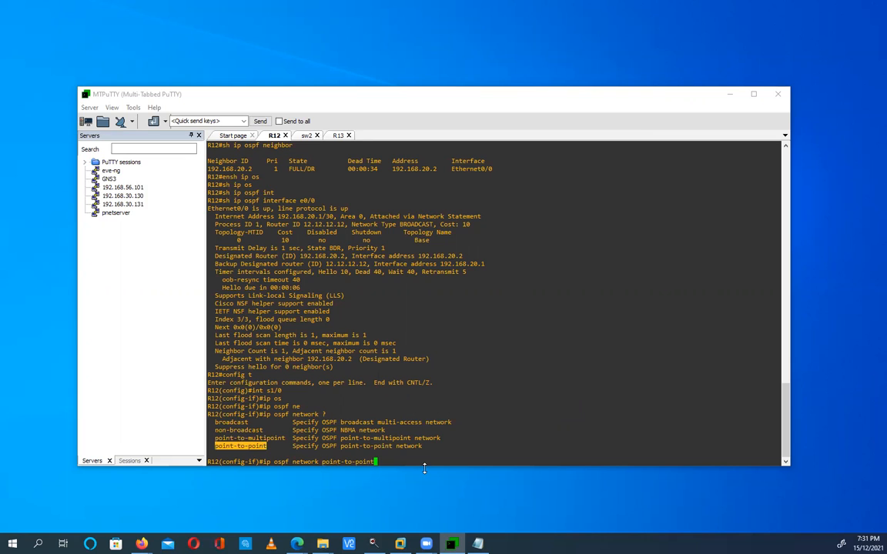
pyautogui.press('BackSpace')
pyautogui.press('BackSpace')
pyautogui.press('BackSpace')
pyautogui.press('BackSpace')
pyautogui.press('BackSpace')
pyautogui.press('BackSpace')
pyautogui.press('BackSpace')
pyautogui.press('BackSpace')
pyautogui.press('BackSpace')
pyautogui.press('BackSpace')
pyautogui.press('BackSpace')
pyautogui.press('BackSpace')
pyautogui.press('BackSpace')
pyautogui.press('BackSpace')
pyautogui.press('BackSpace')
pyautogui.press('BackSpace')
pyautogui.press('BackSpace')
pyautogui.press('BackSpace')
pyautogui.press('BackSpace')
pyautogui.press('BackSpace')
pyautogui.press('BackSpace')
pyautogui.press('BackSpace')
pyautogui.press('BackSpace')
pyautogui.press('BackSpace')
pyautogui.press('BackSpace')
pyautogui.press('BackSpace')
pyautogui.press('BackSpace')
pyautogui.press('BackSpace')
pyautogui.press('BackSpace')
pyautogui.press('BackSpace')
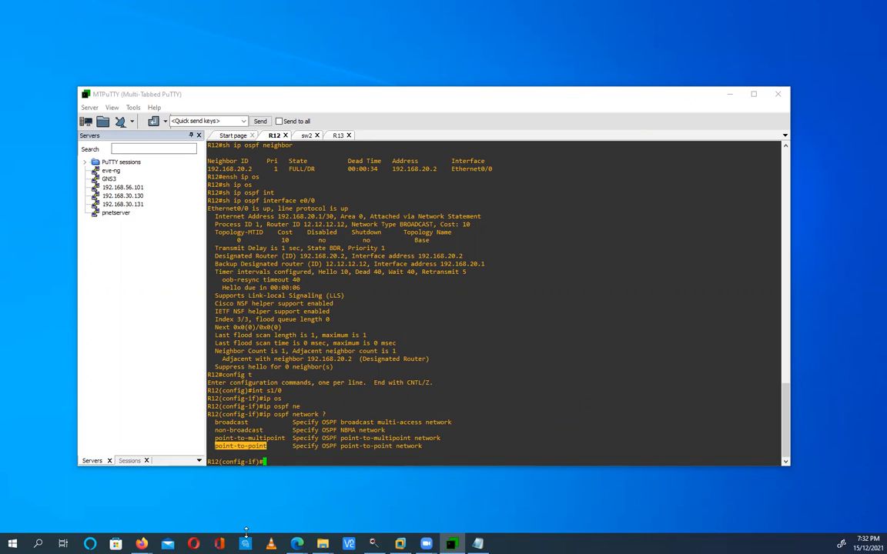
# - Review the broadcast and point-to-multipoint entries in R12's list of OSPF network types
pyautogui.moveTo(141, 544)
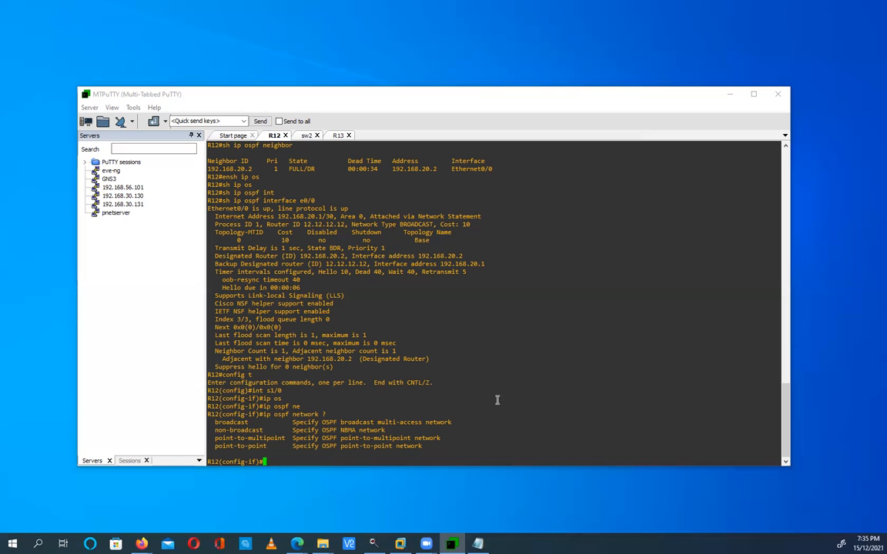
pyautogui.doubleClick(222, 423)
pyautogui.doubleClick(245, 438)
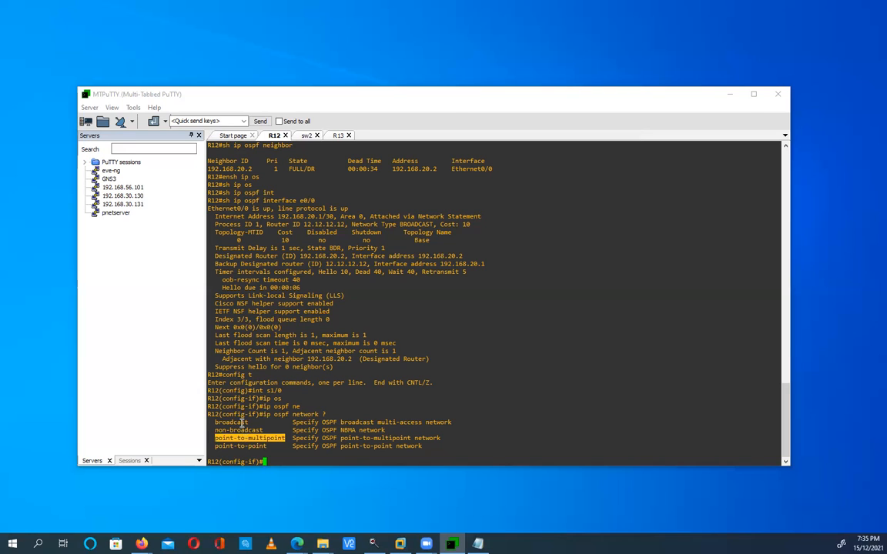